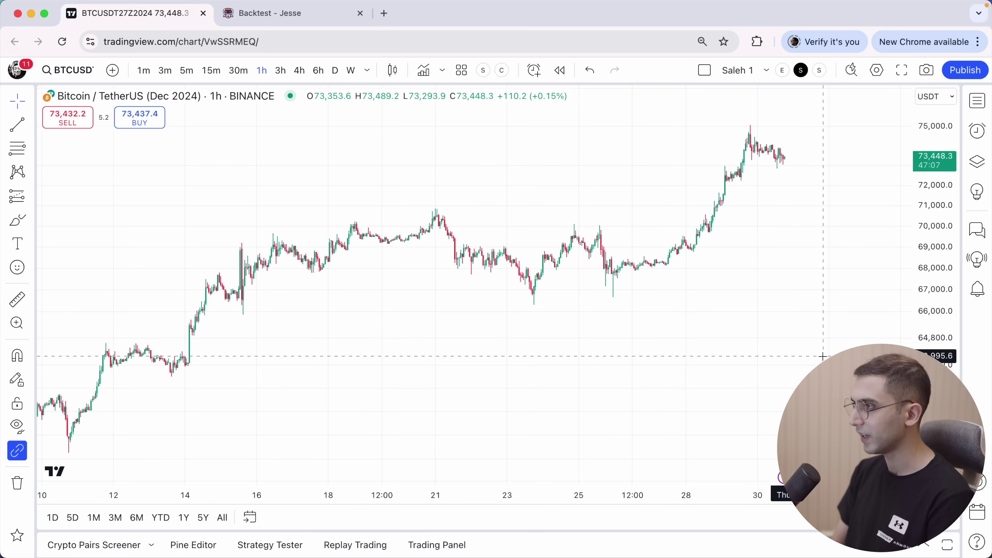
Add the Williams Alligator indicator to the BTCUSDT 1h chart via the 'alli' search
type("/")
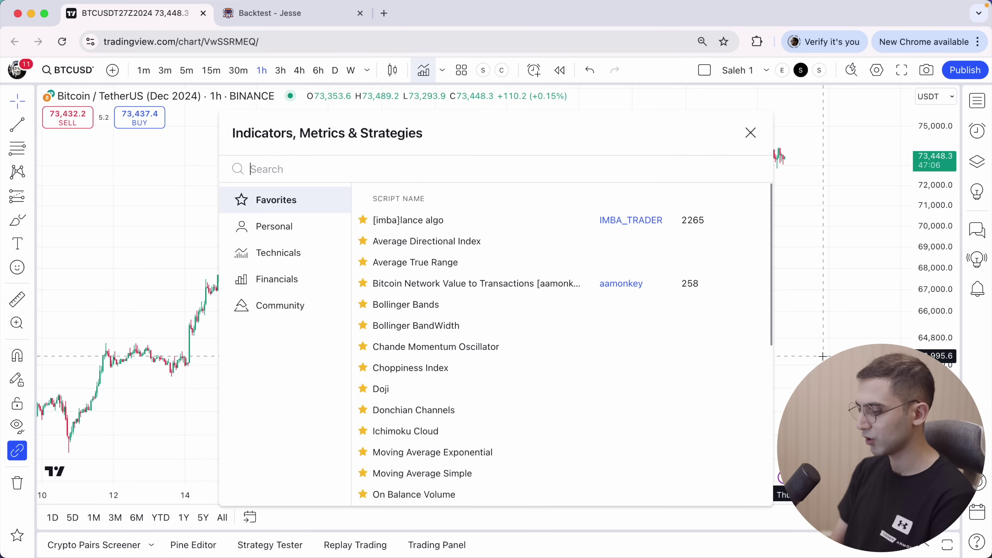
type("alli")
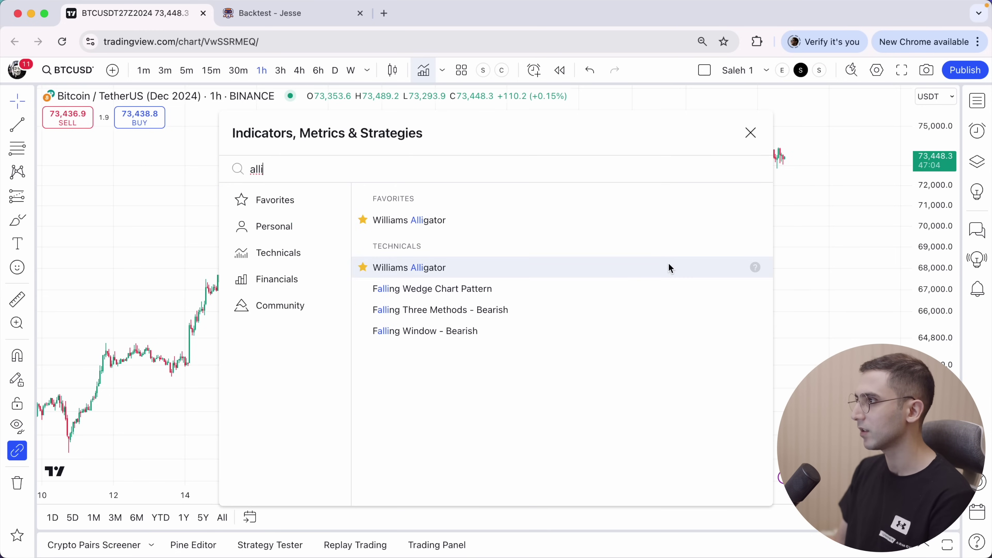
left_click(668, 267)
key("Escape")
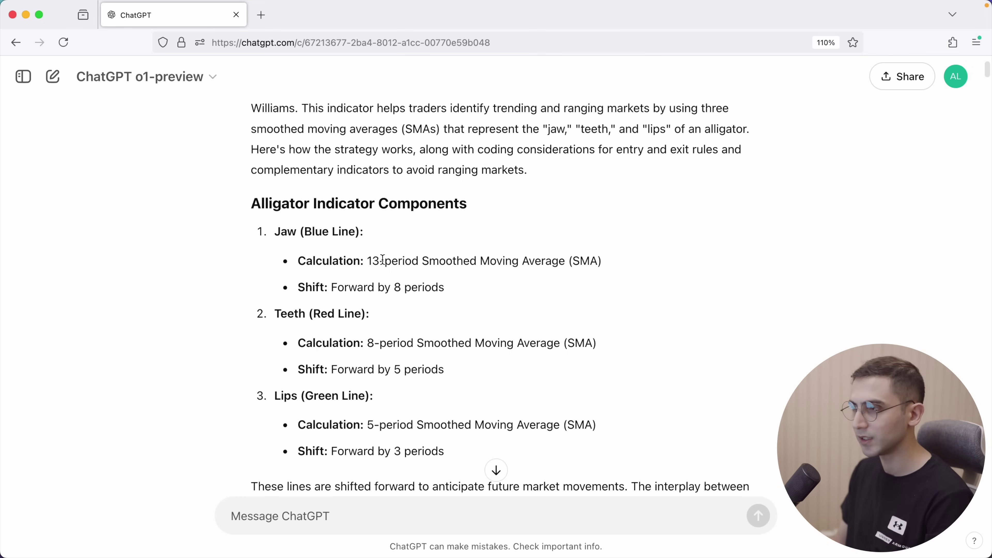
Compare the Alligator's jaw, teeth and lips crossings on the chart with ChatGPT's explanation
key("super+Tab")
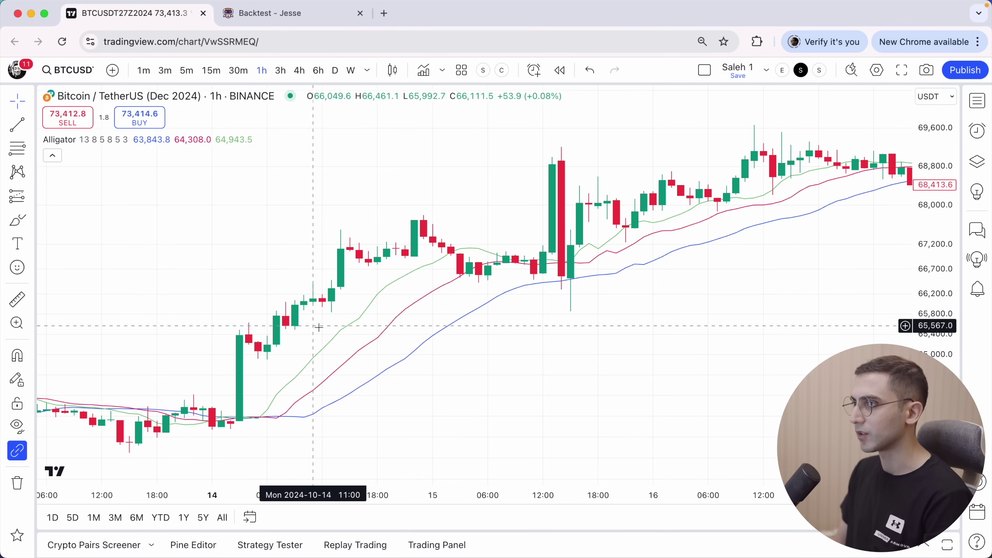
key("super+Tab")
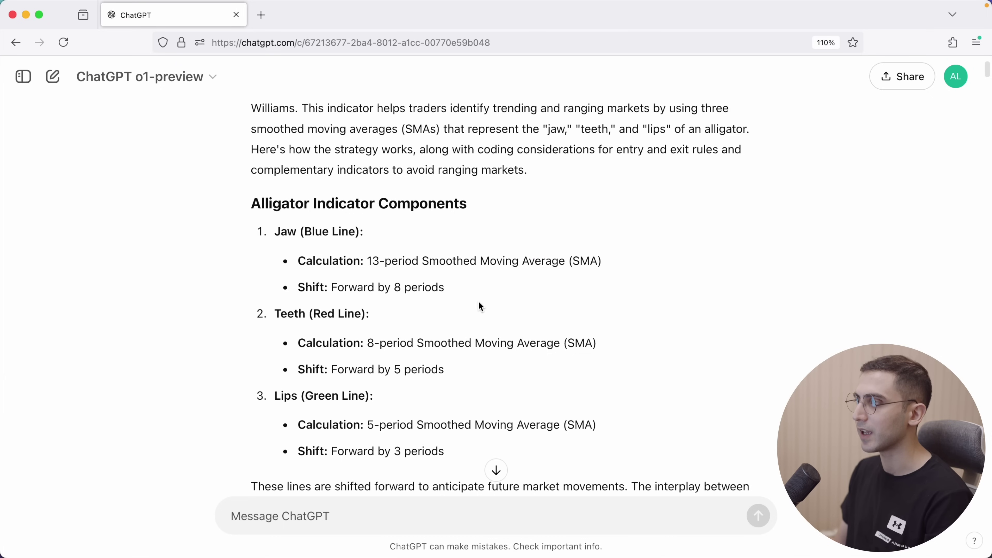
key("super+Tab")
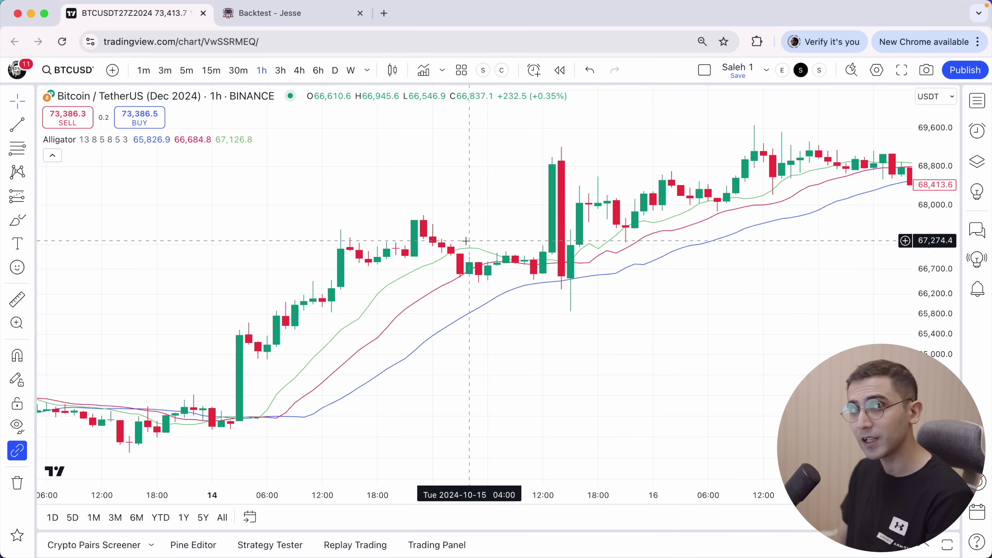
key("super+Tab")
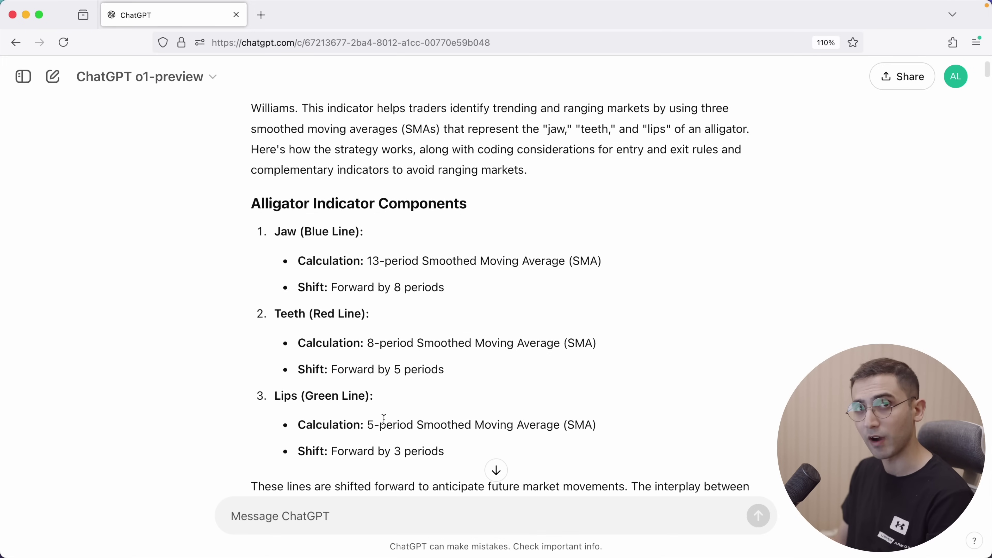
key("super+Tab")
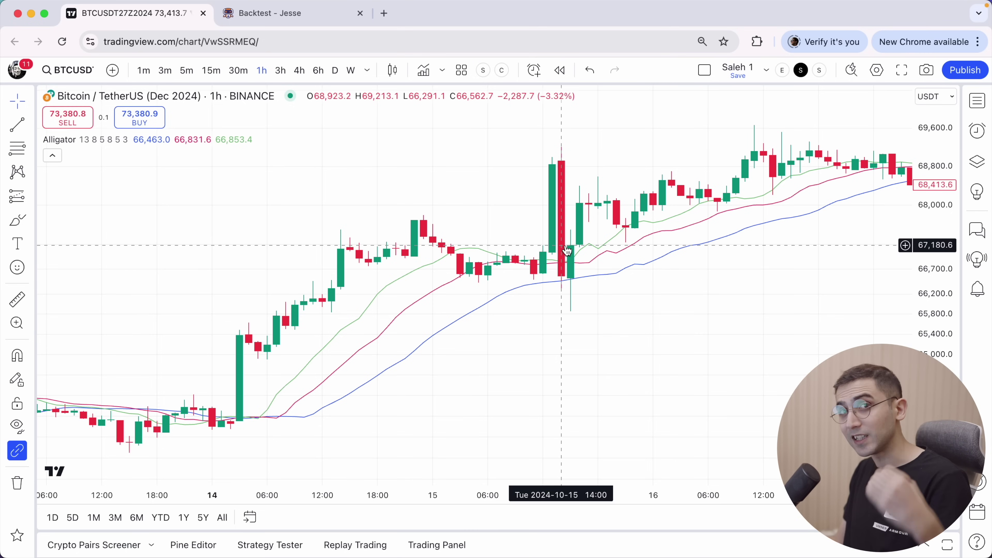
scroll(567, 250, "right", 10)
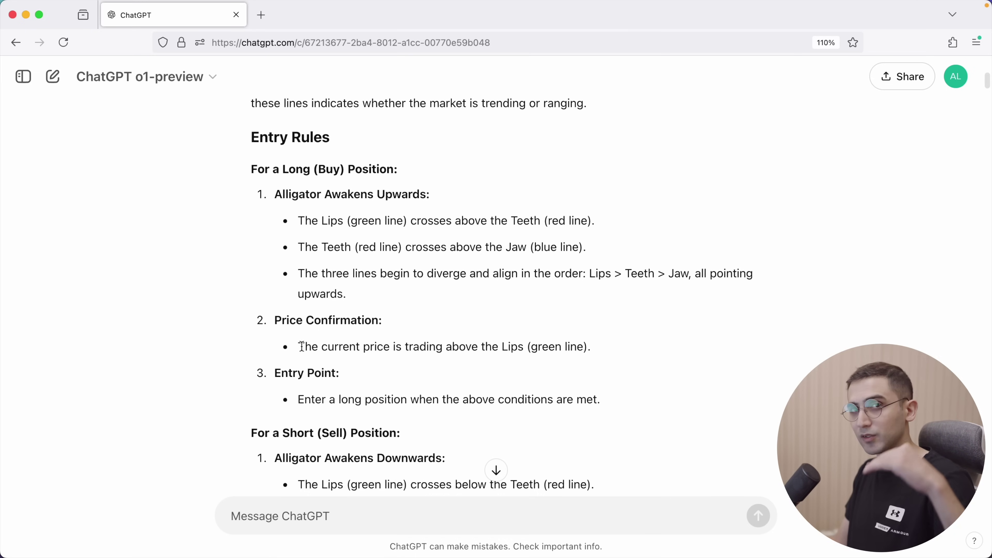
Review ChatGPT's Alligator entry rules, then enter AlligatorAi as a new Jesse strategy name
scroll(324, 417, "down", 4)
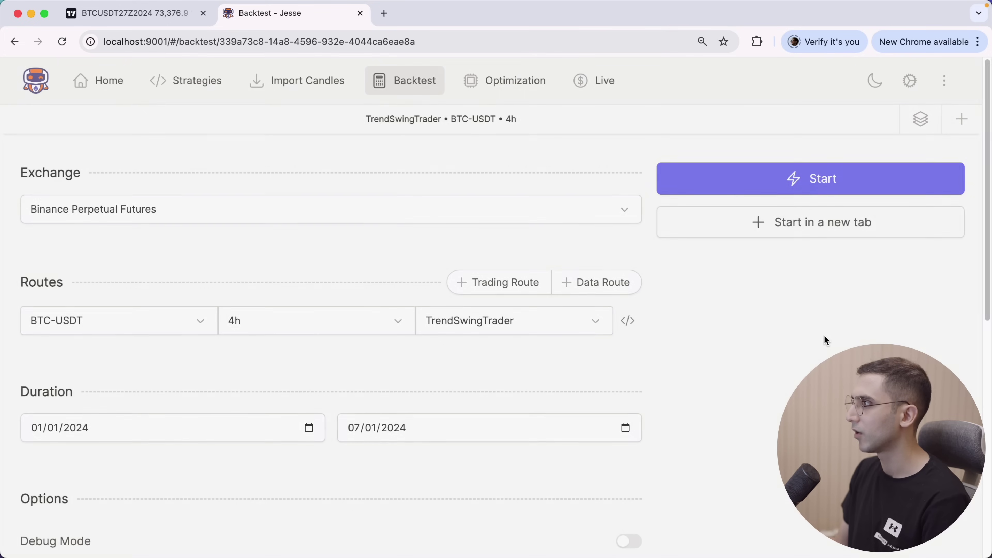
left_click(944, 80)
left_click(861, 166)
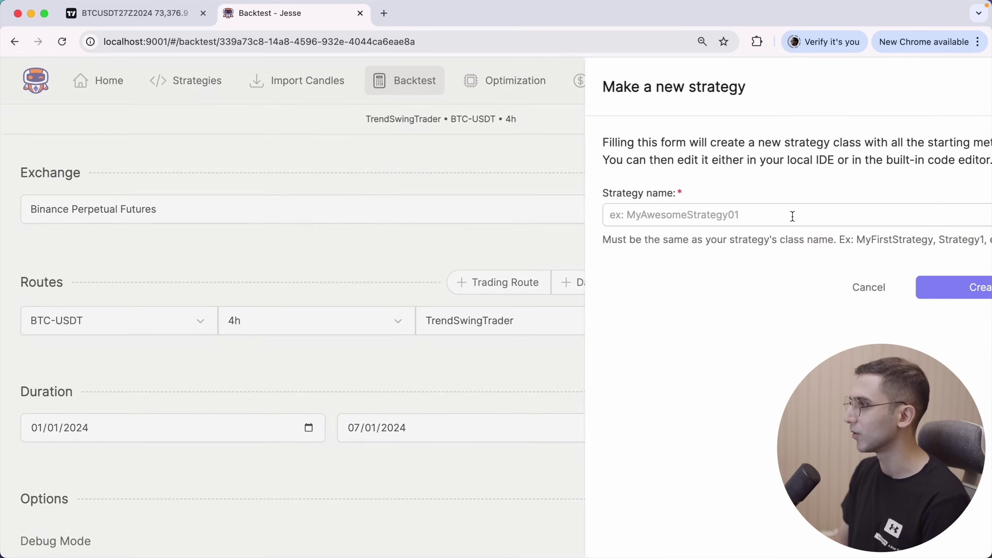
left_click(759, 226)
type("All")
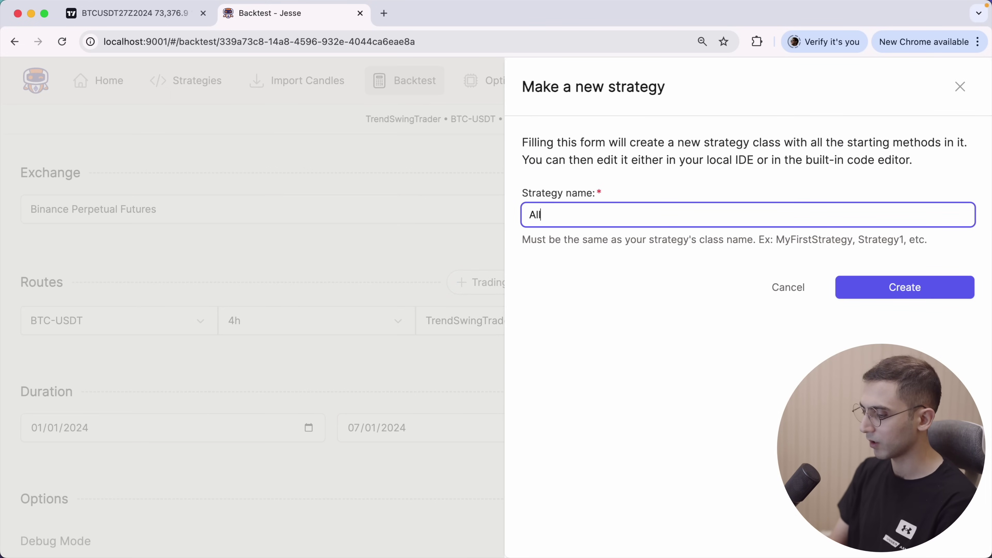
type("igator")
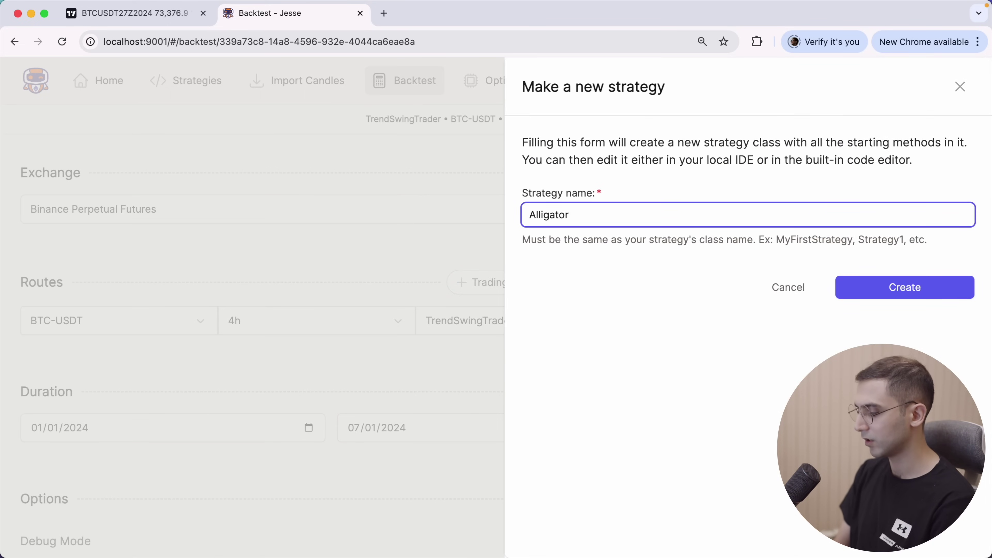
type("Ai")
Create the AlligatorAi strategy and open its __init__.py in PyCharm
key("Return")
key("super+Tab")
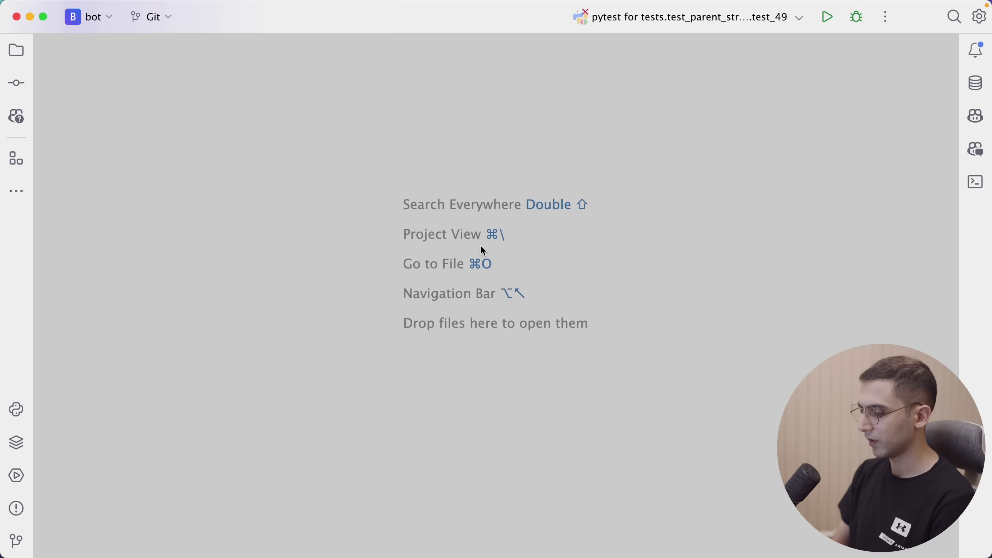
key("super+shift+o")
type("AlligatorAi")
type("init")
key("Return")
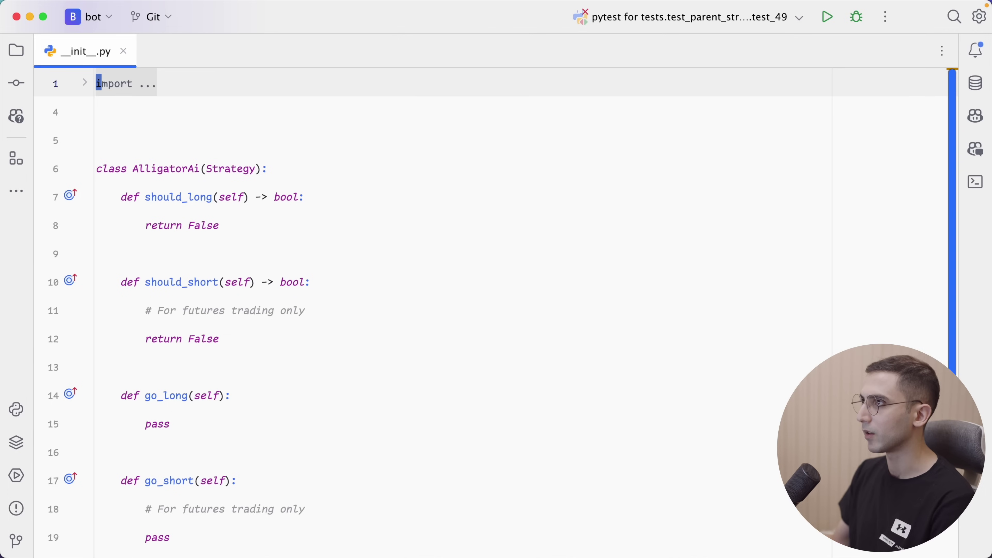
Add an alligator property returning ta.alligator(self.candles)
key("Return")
key("Return")
type("prop")
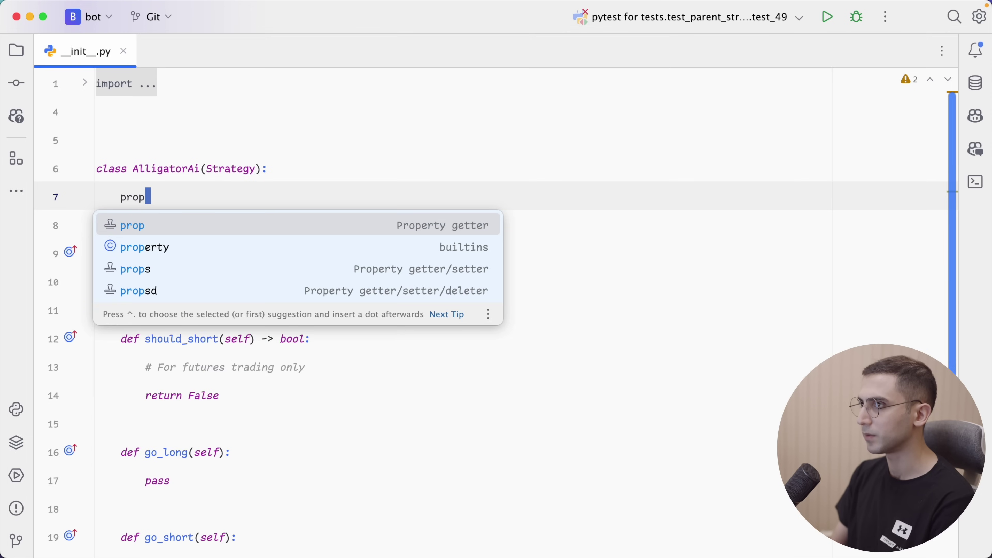
key("Return")
type("alligator(self):")
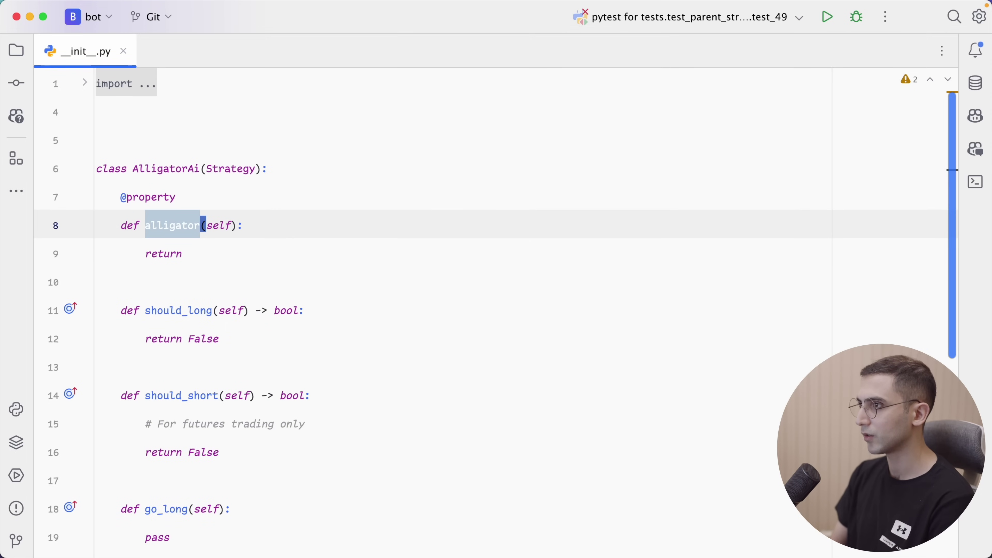
key("Return")
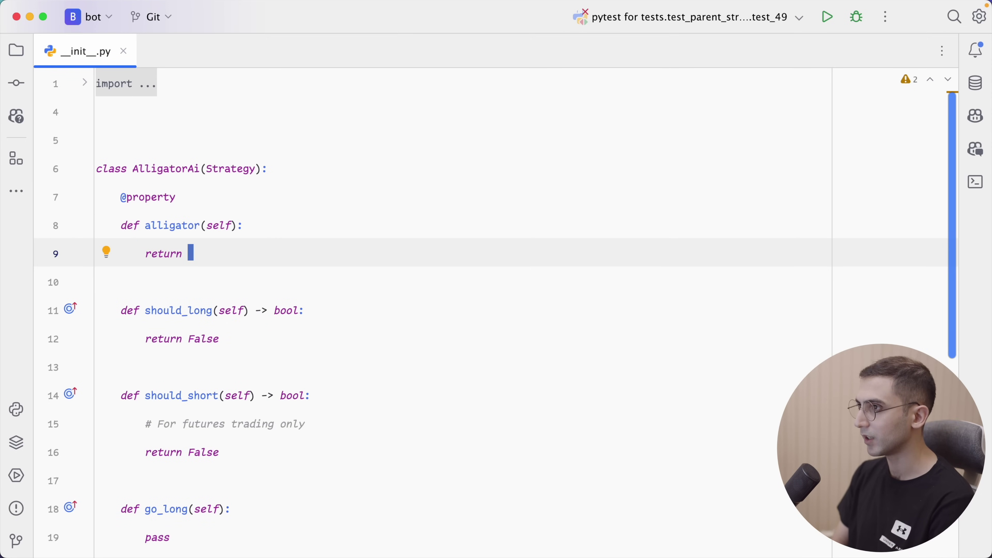
type("ta.")
key("Return")
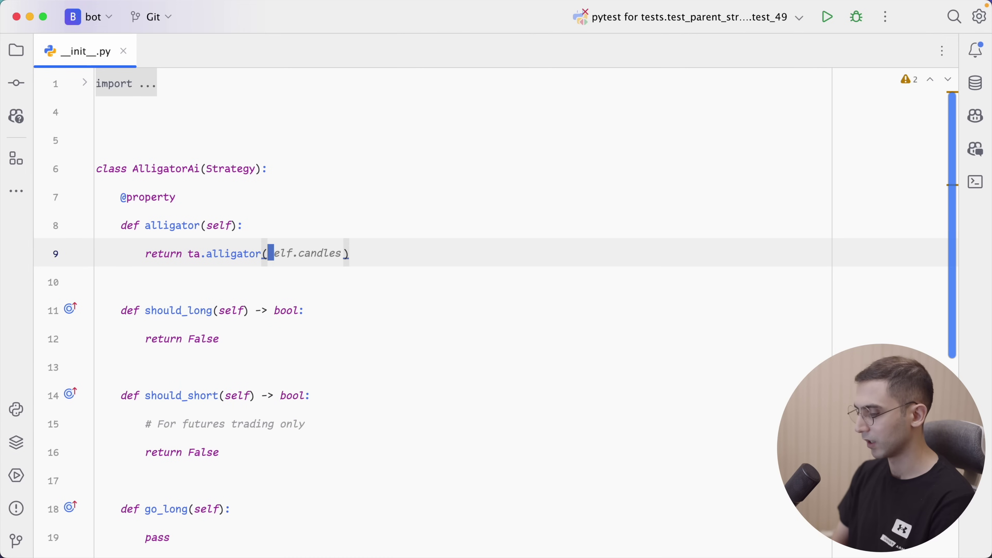
type("self.")
key("Return")
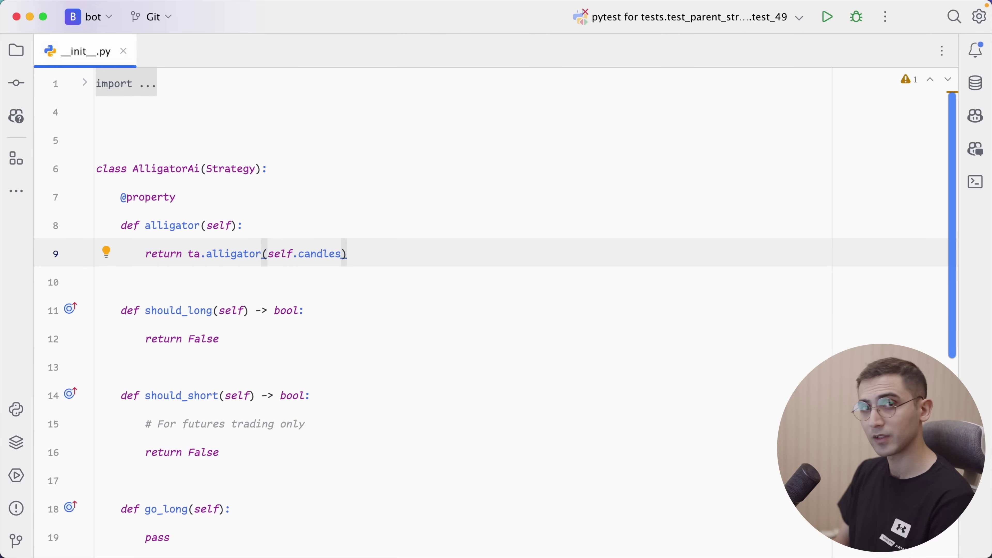
Add a trend property that returns 1 when lips are above teeth and teeth above jaw
key("Return")
key("Return")
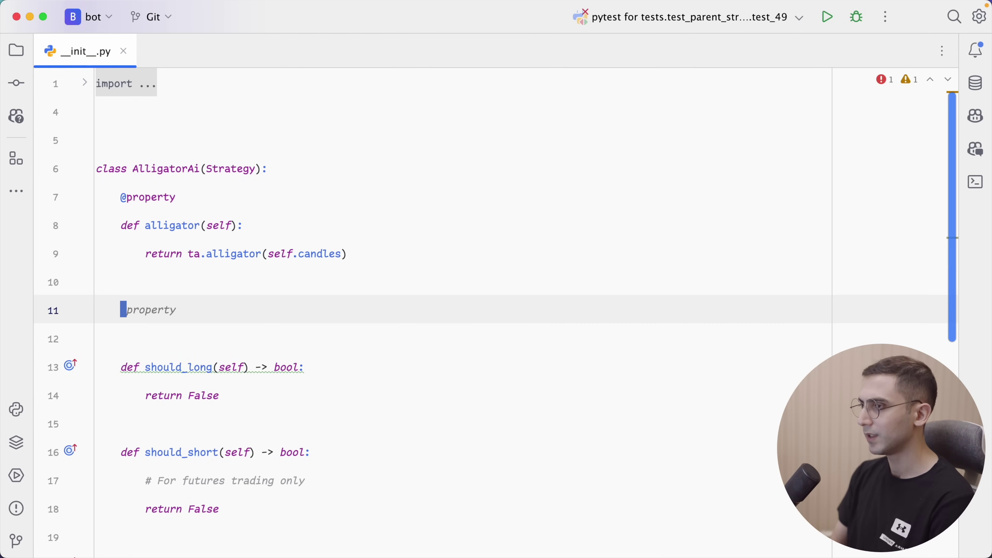
type("prop")
key("Return")
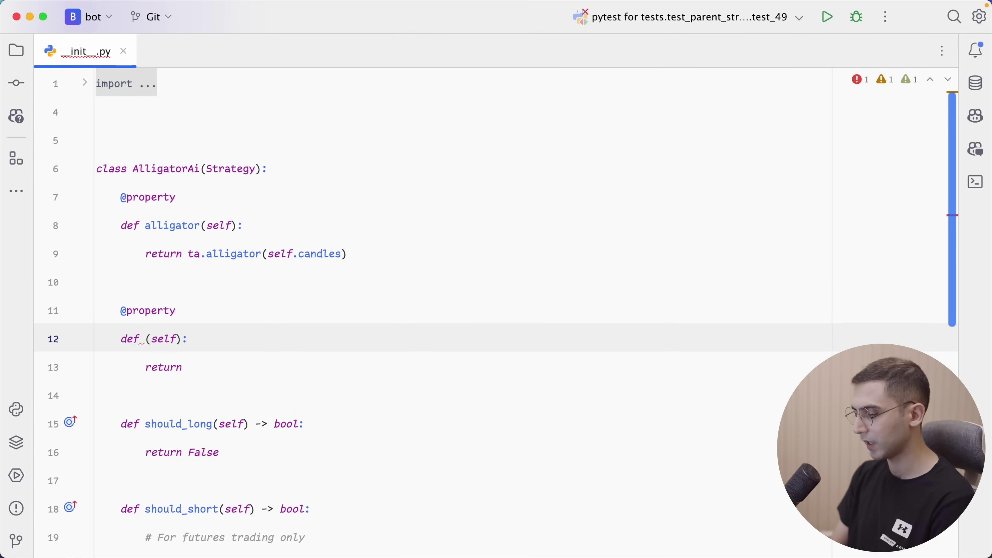
type("trend")
key("Return")
key("BackSpace")
key("BackSpace")
key("BackSpace")
key("BackSpace")
key("BackSpace")
key("BackSpace")
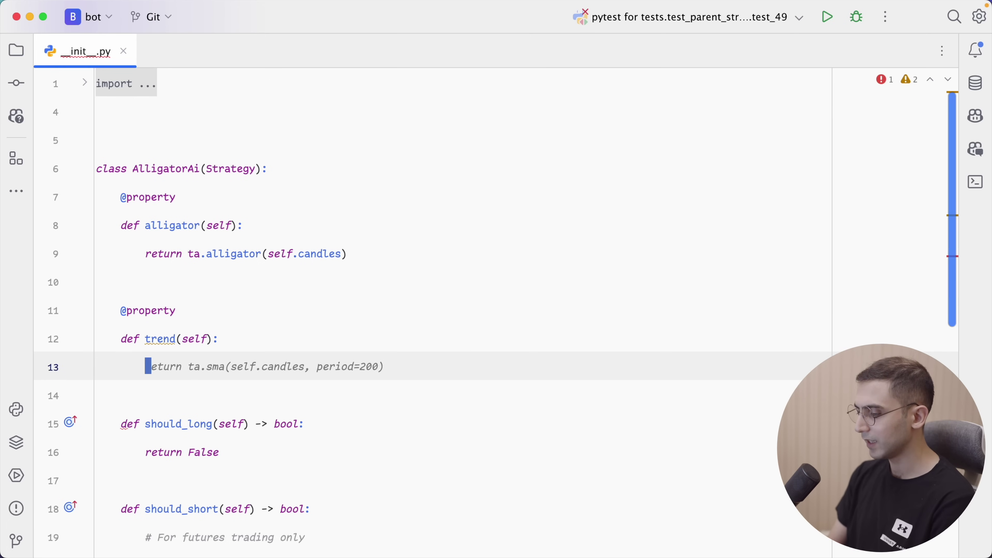
type("if self.all")
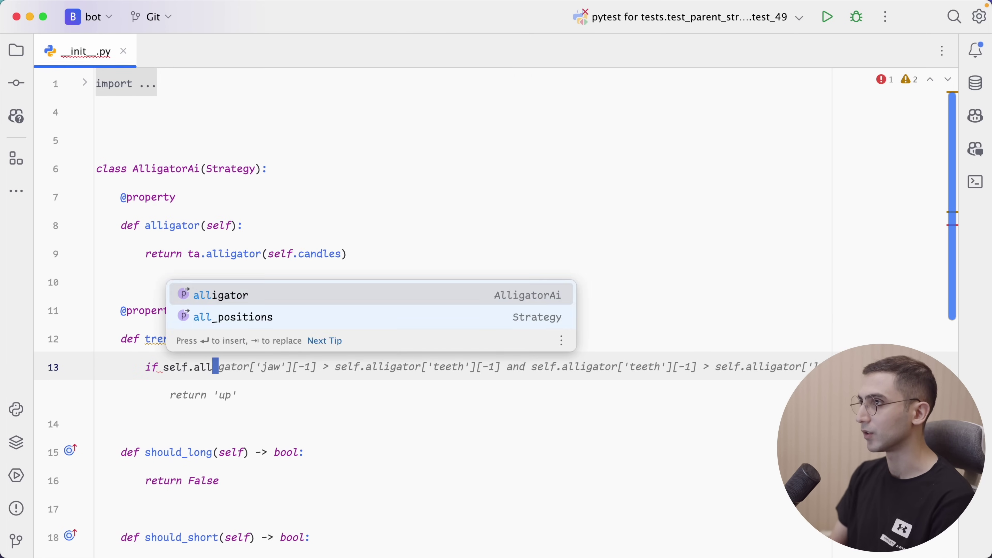
key("Return")
type(".lips > ")
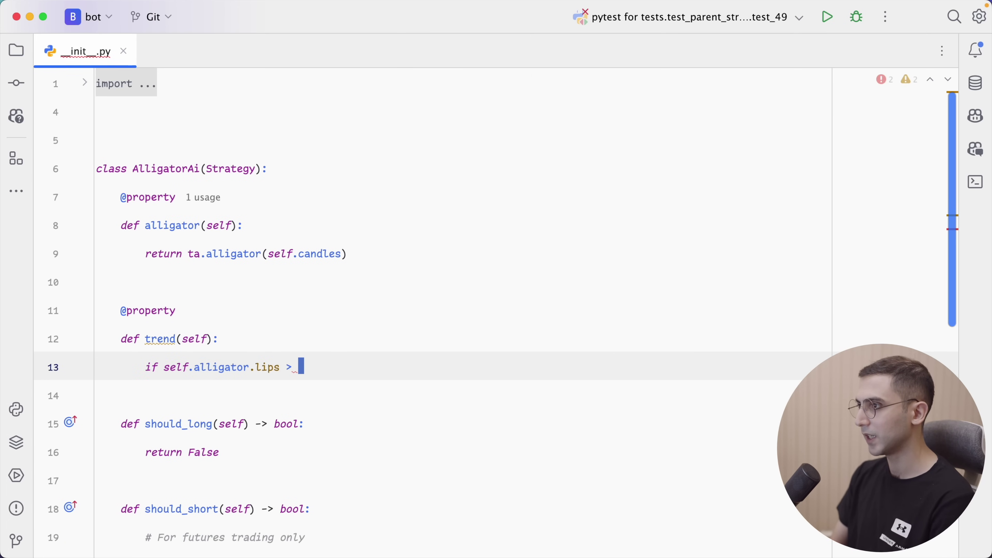
type("self.all")
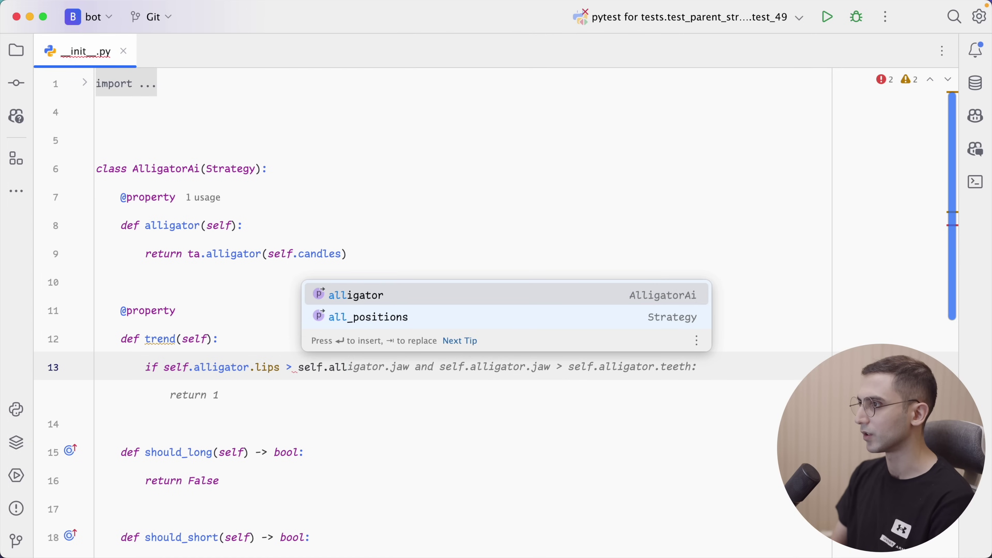
key("Return")
type(".te")
key("Return")
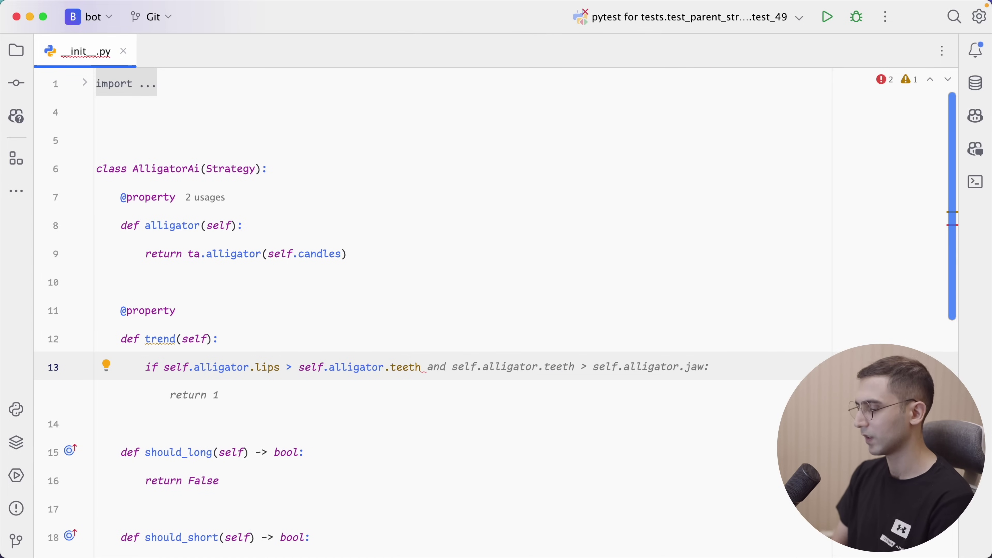
type("> self.all")
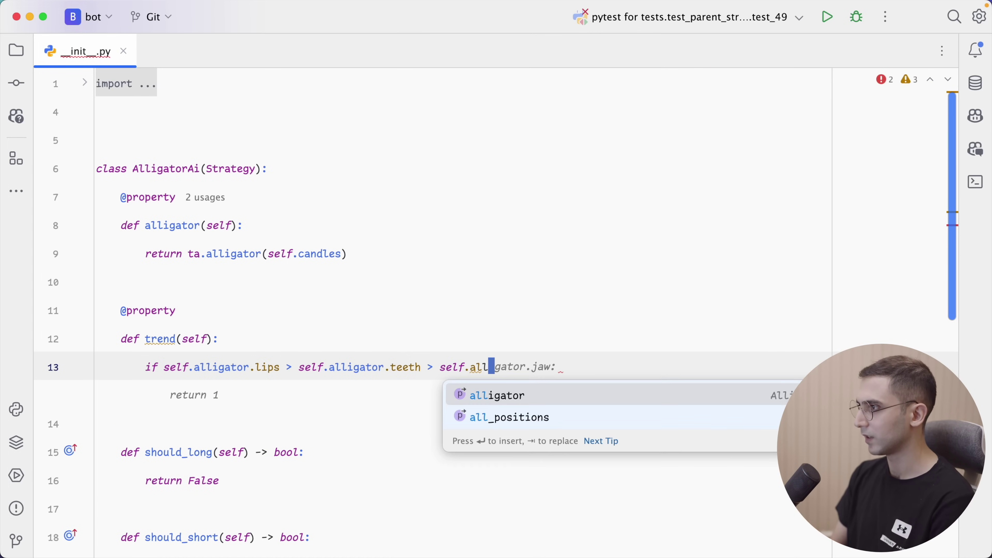
key("Tab")
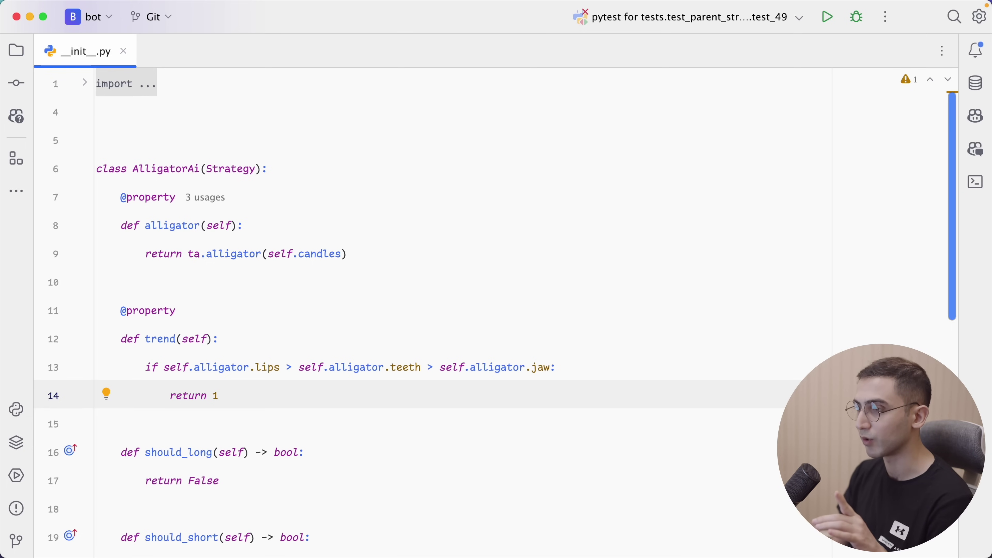
Prepend 'self.price >' to the bullish trend condition
key("Up")
key("alt+Left")
key("alt+Left")
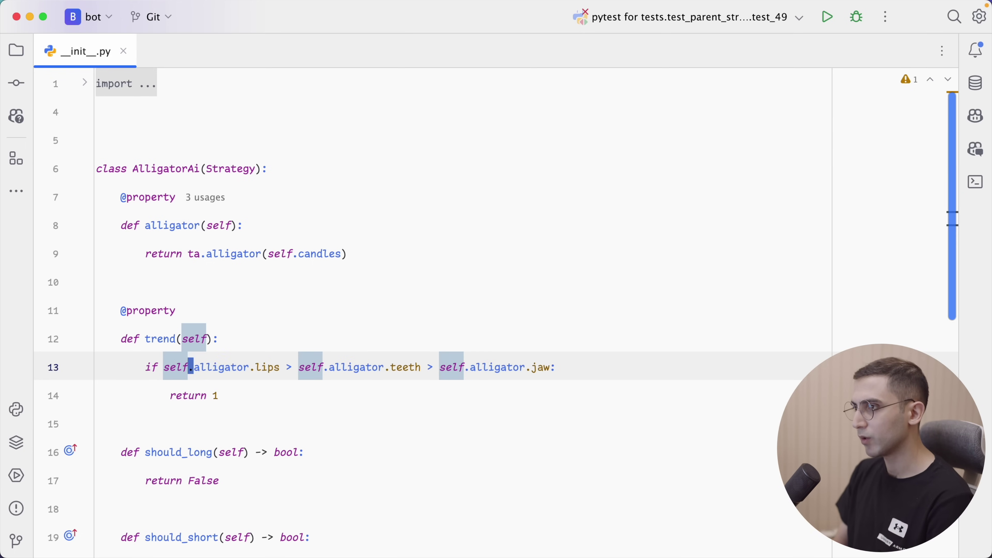
key("alt+Left")
type("self.pr")
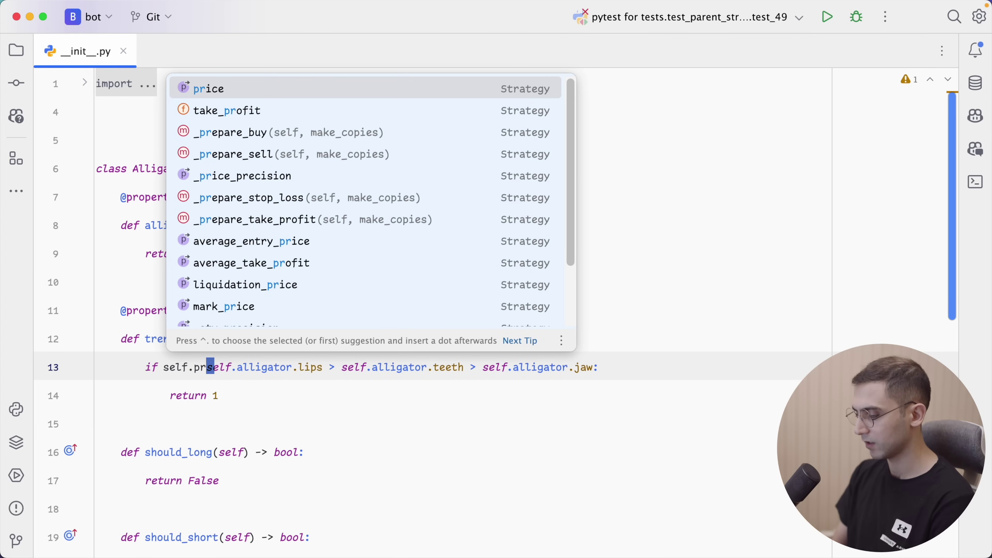
key("Return")
type(">")
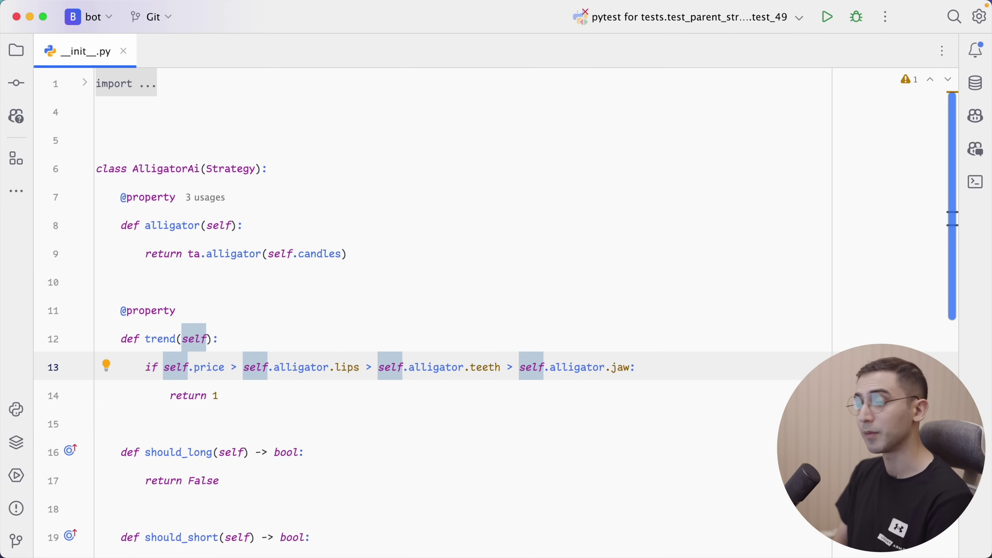
key("Down")
Add a bearish branch returning -1 and a fallback return 0 to trend
key("End")
key("Return")
key("Tab")
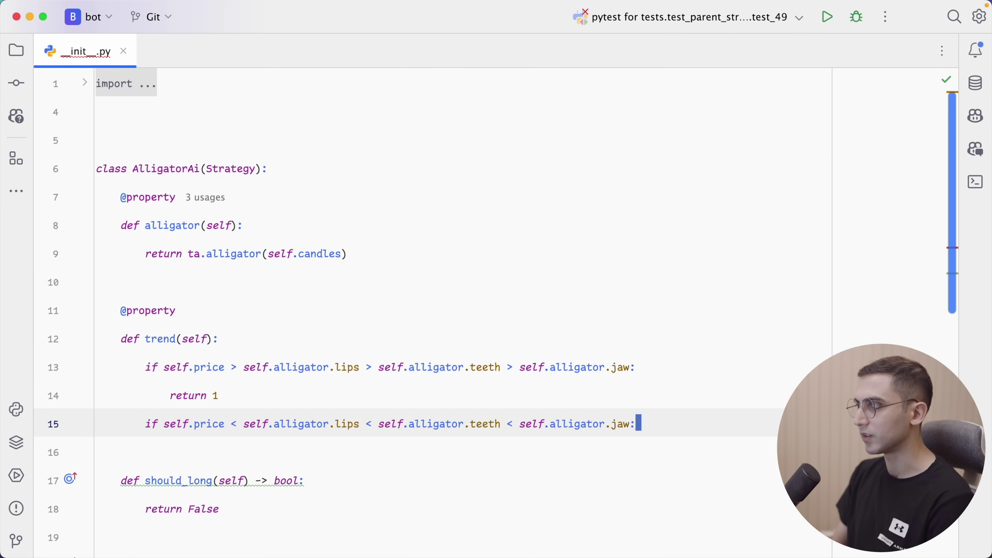
key("Return")
key("Tab")
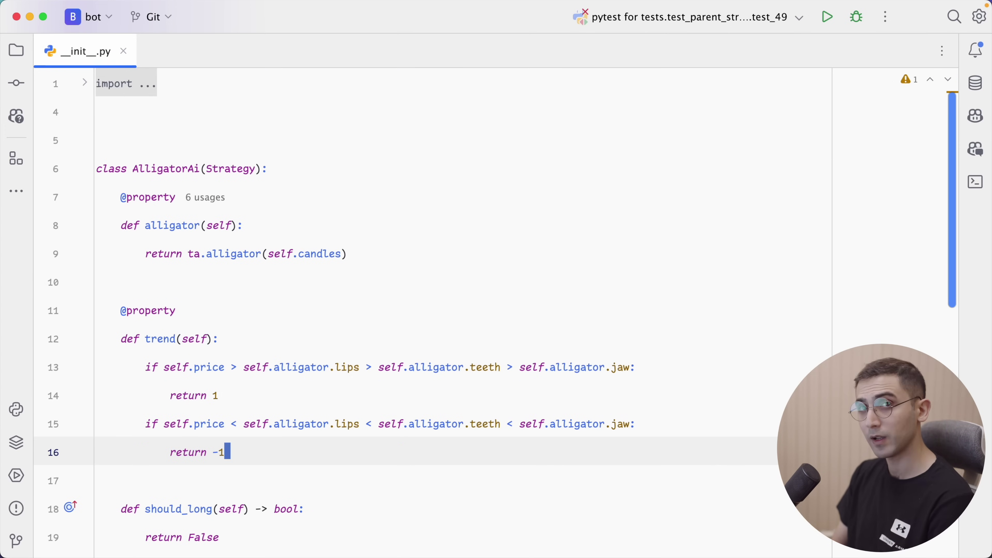
key("Return")
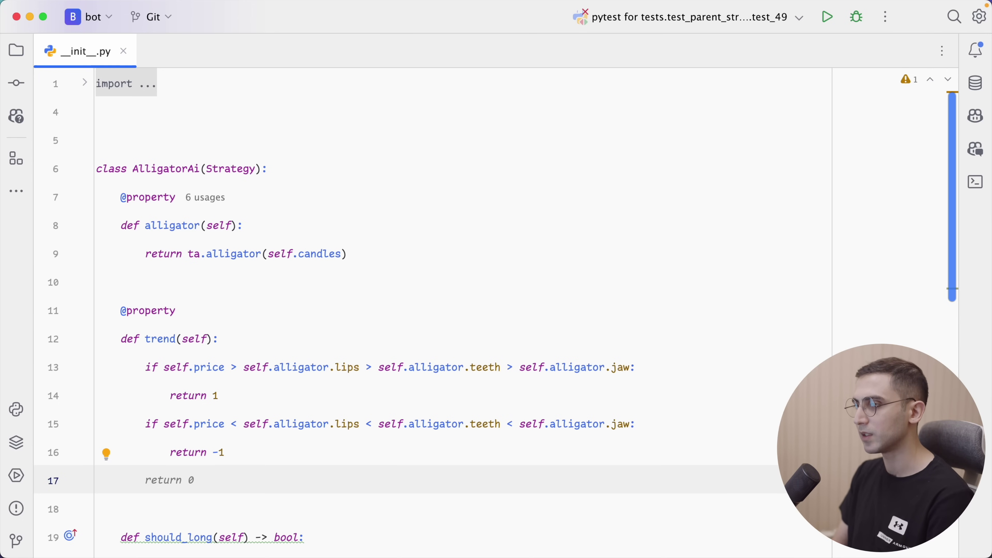
key("Tab")
Make should_long return self.trend == 1 and should_short return self.trend == -1
scroll(442, 374, "down", 5)
left_click(441, 374)
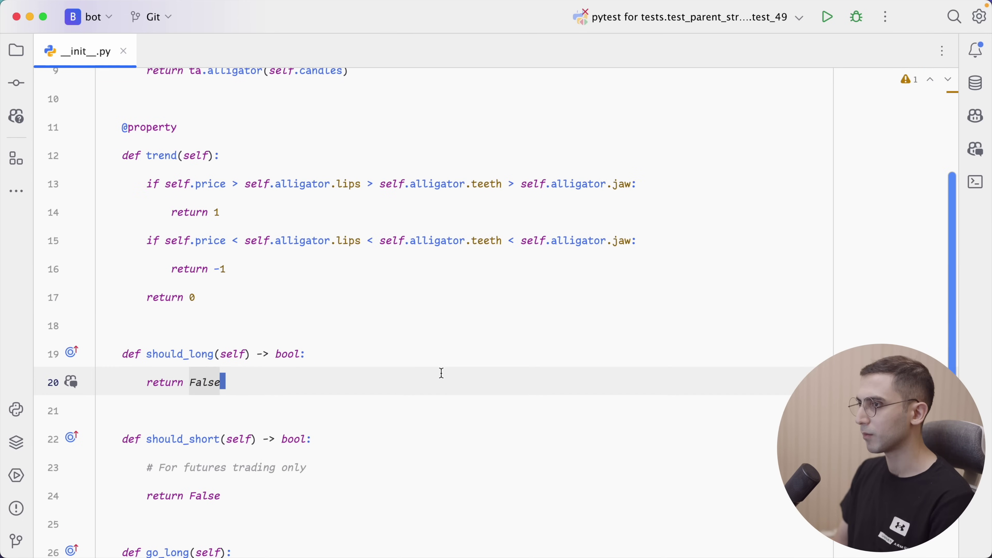
key("BackSpace")
key("Tab")
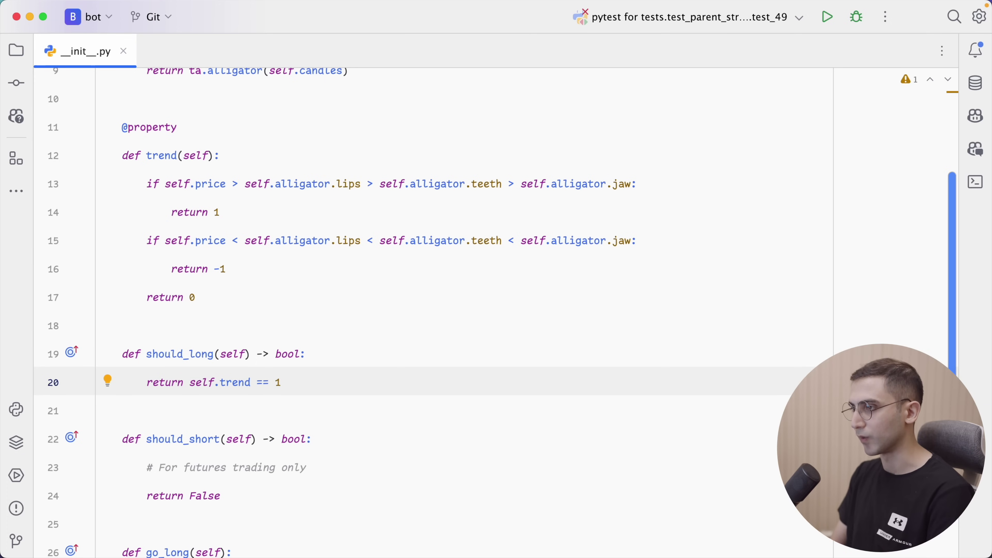
left_click(414, 465)
key("super+BackSpace")
key("alt+BackSpace")
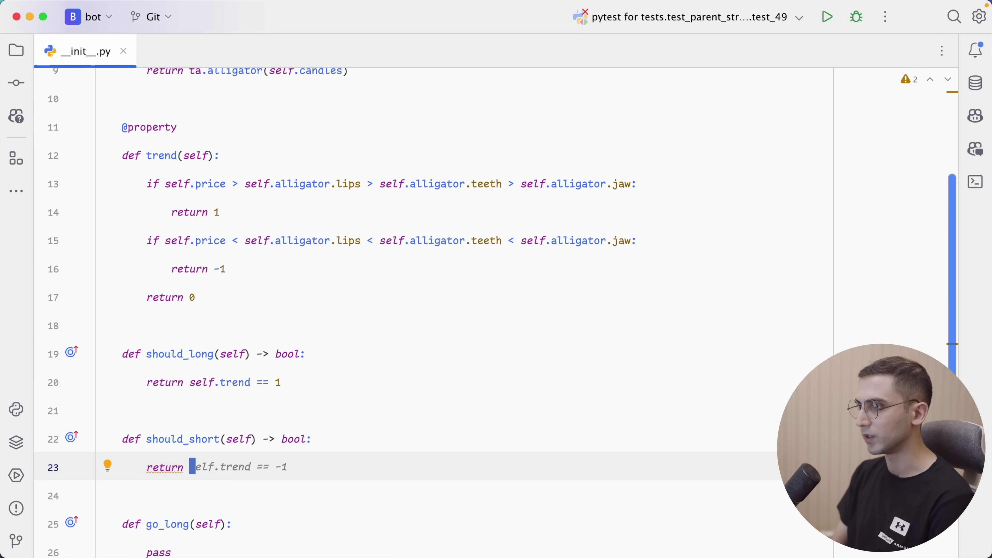
key("Tab")
key("Up")
key("Up")
key("Up")
scroll(241, 416, "down", 5)
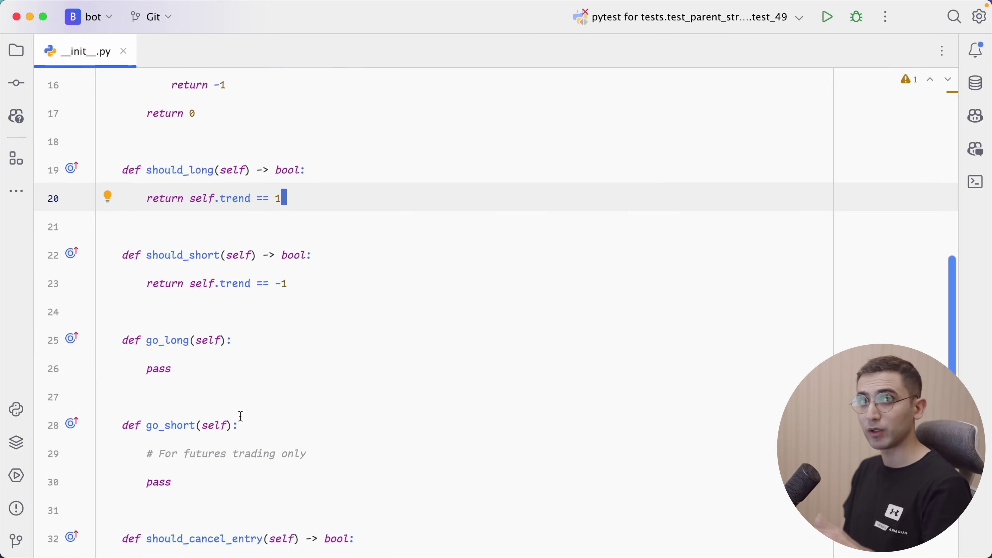
scroll(219, 406, "down", 1)
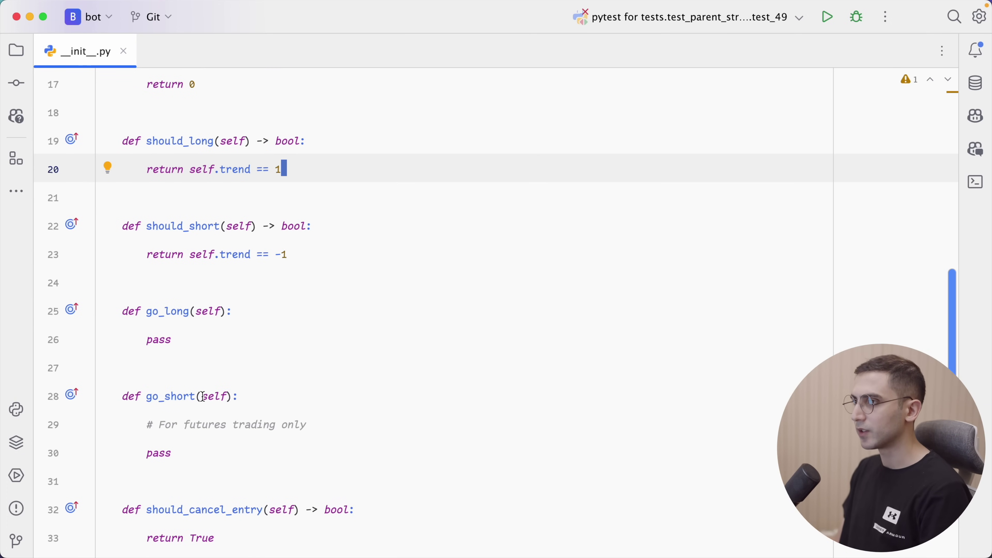
In go_long, set entry = self.price and stop = entry - ta.atr(self.candles) * 2
left_click(201, 329)
key("alt+BackSpace")
type("entry")
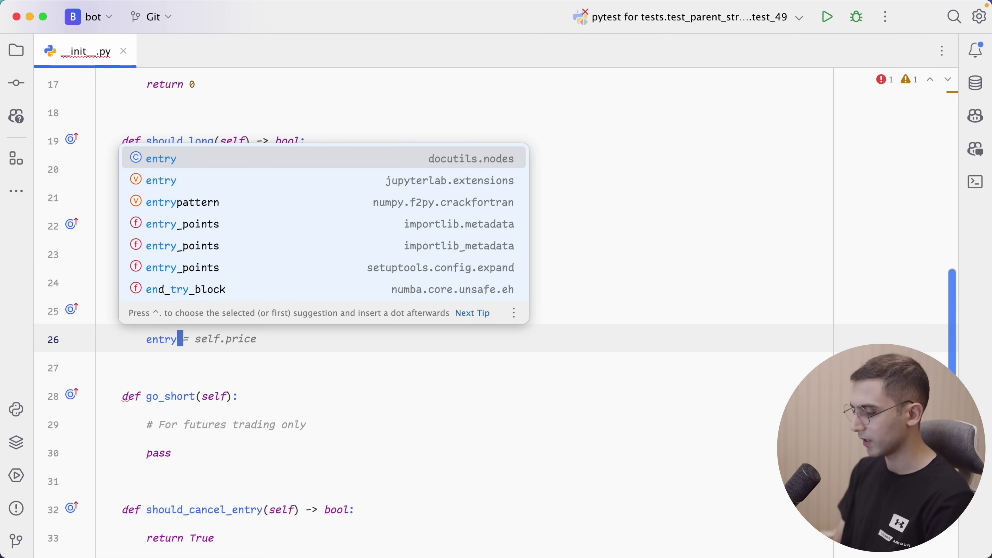
type(" = s")
key("Tab")
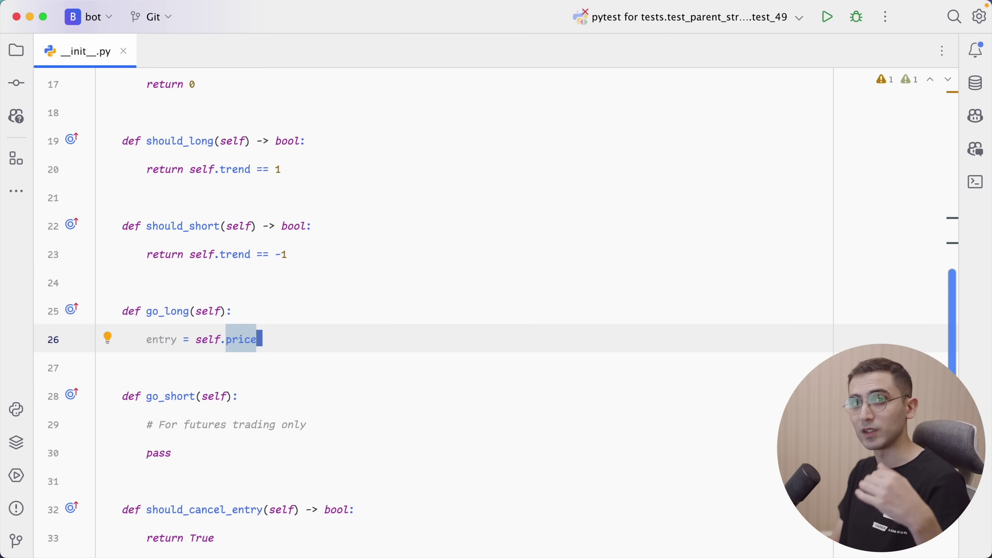
key("Return")
type("stop = en")
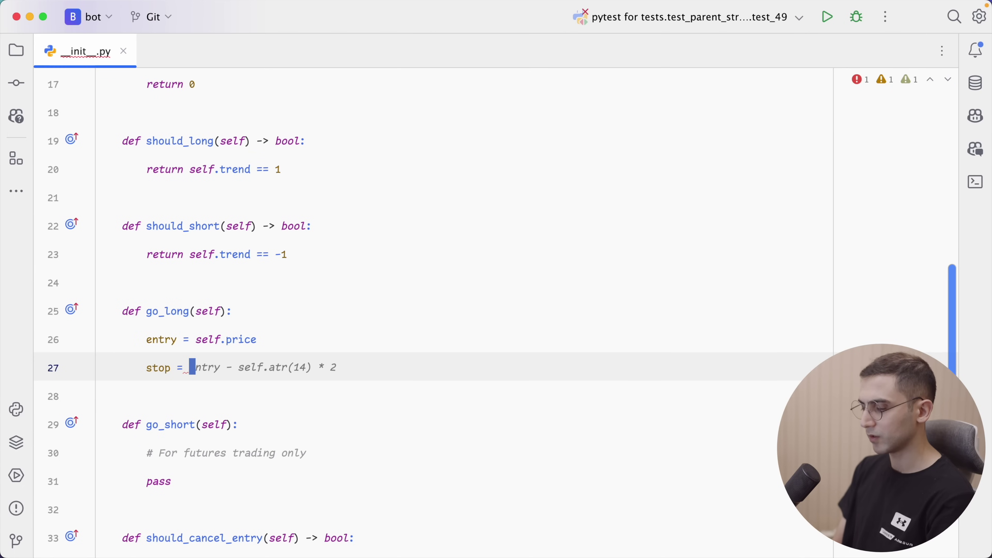
type("try ")
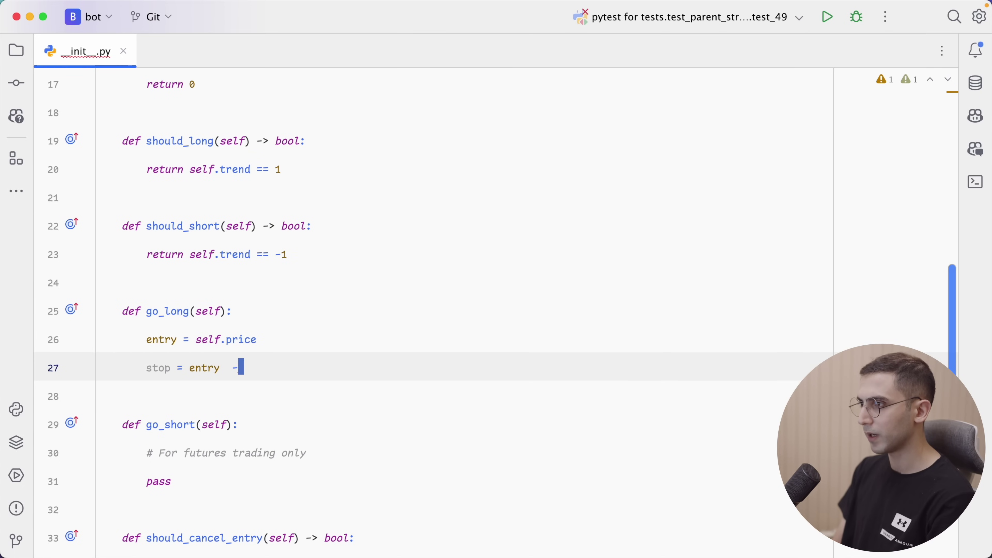
type("- ta.at")
key("Return")
key("Tab")
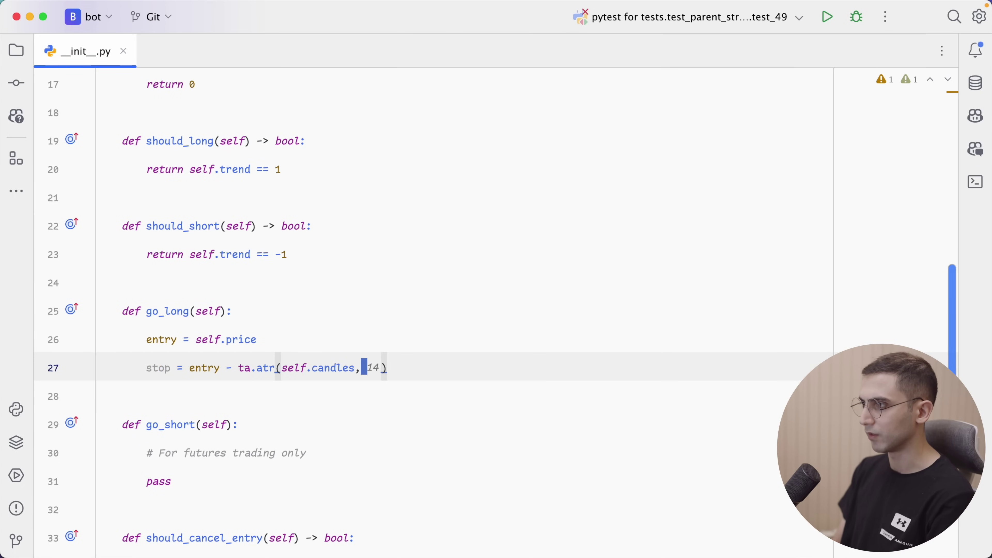
type(") * 2")
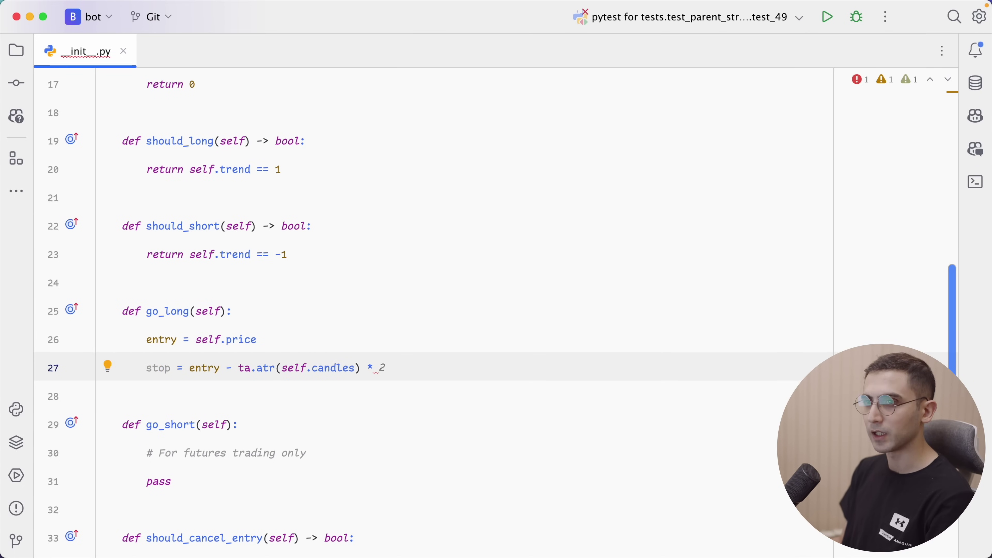
key("Return")
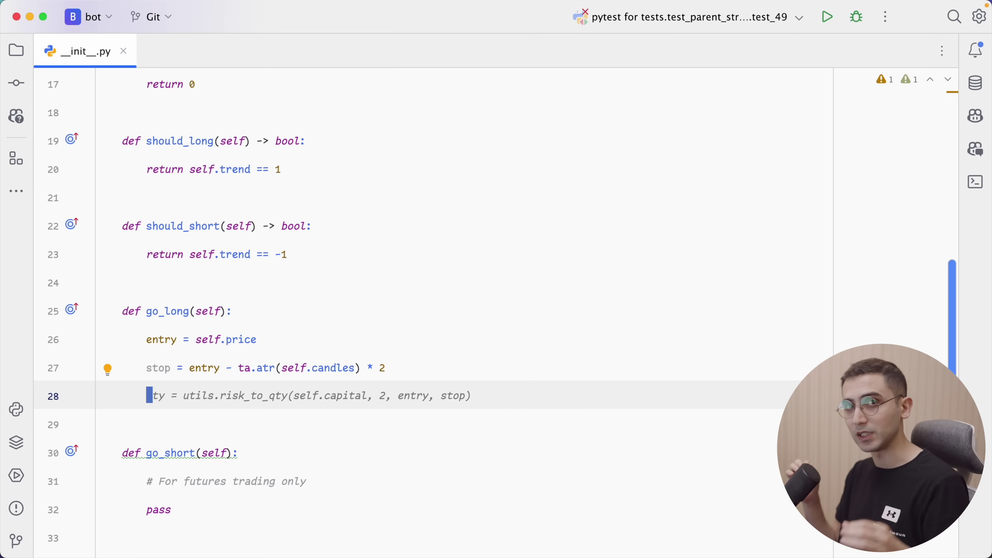
Compute qty with utils.risk_to_qty using available_margin, 3% risk, entry, stop and self.fee_rate
type("qty = ")
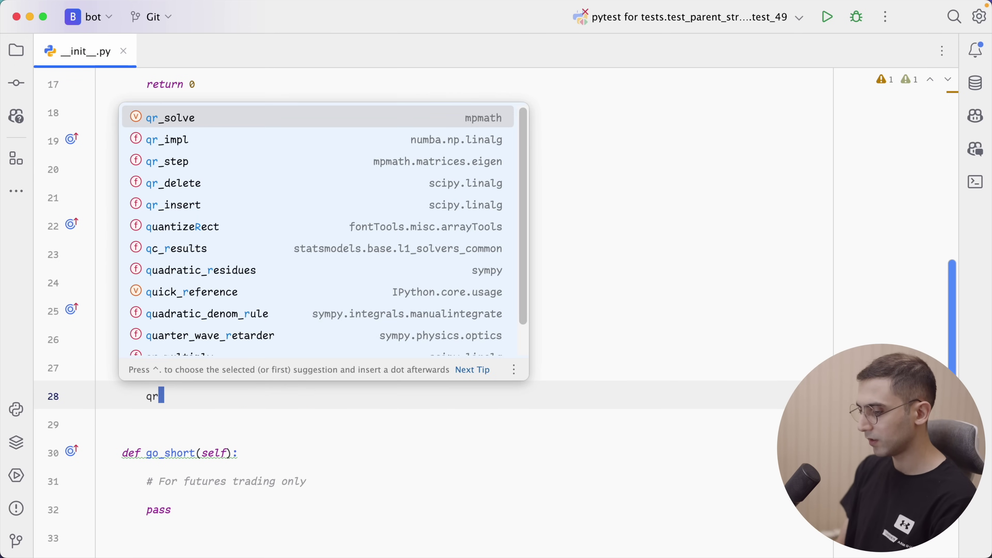
type("utils.r")
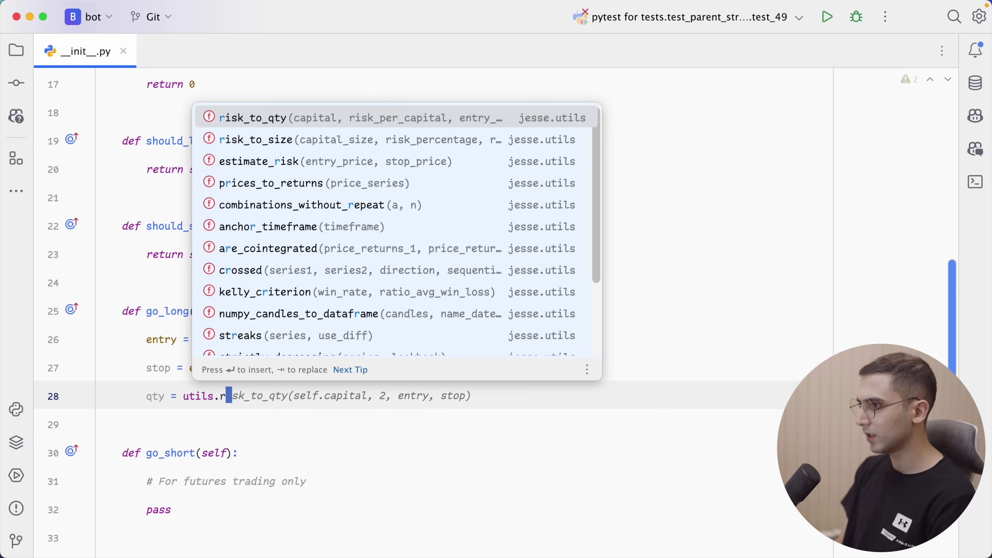
key("Return")
type("self.a")
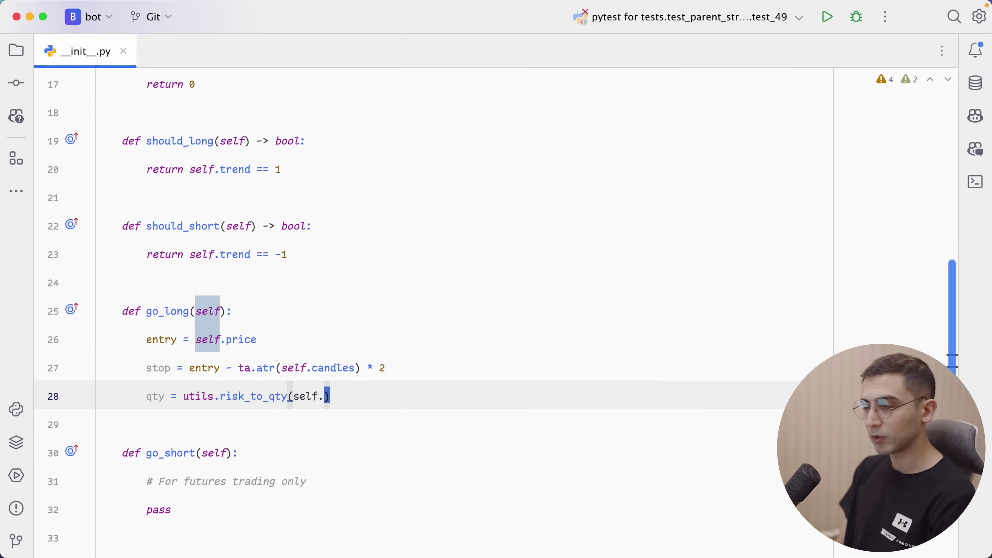
key("Return")
key("Tab")
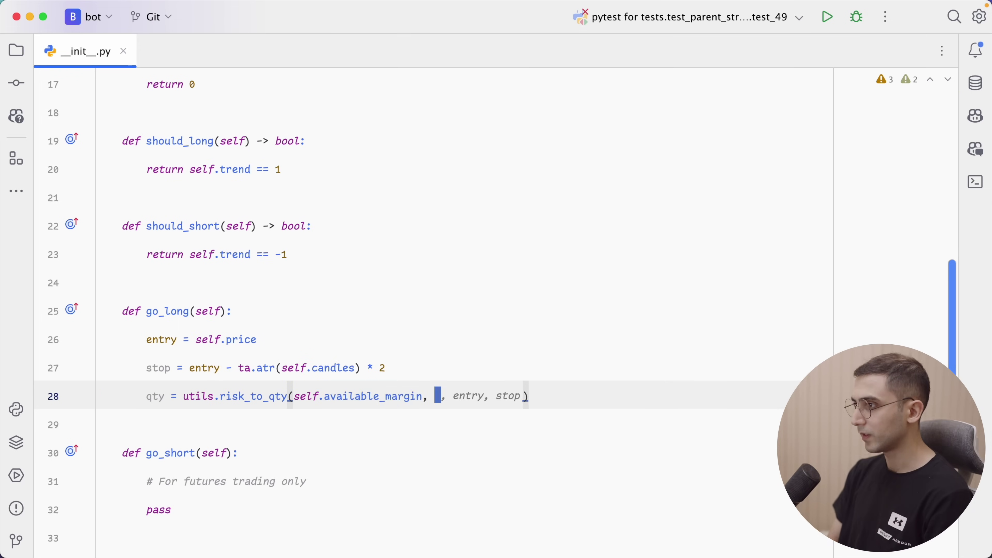
type("3")
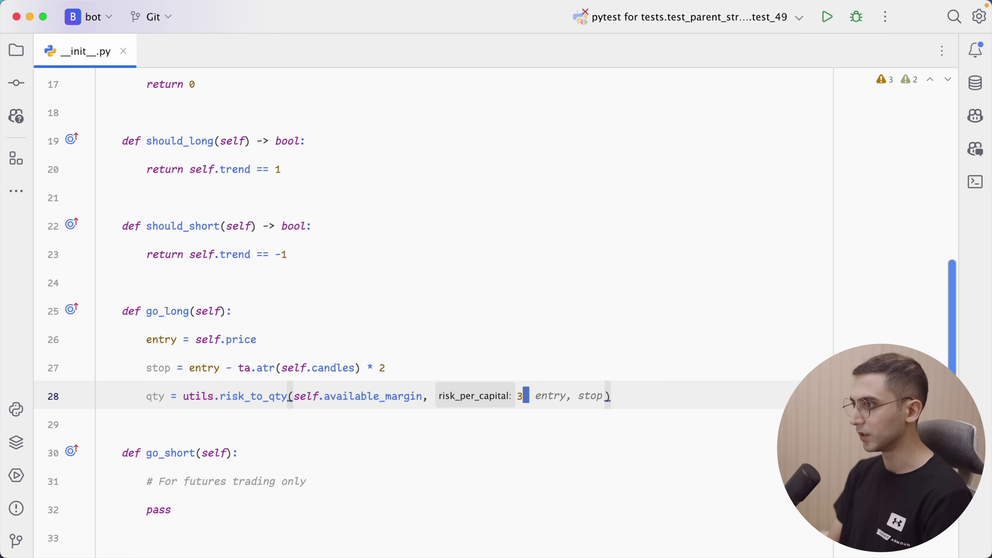
key("Tab")
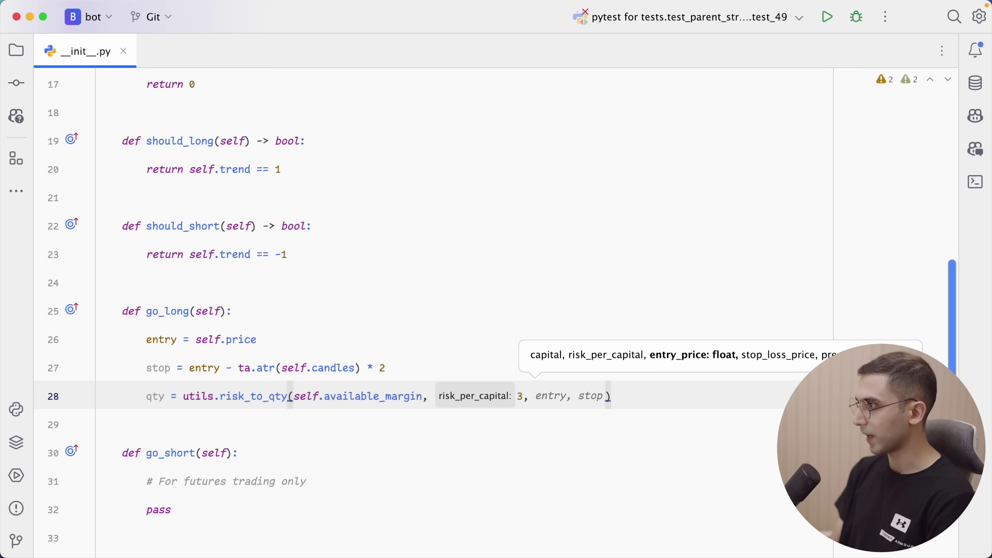
type("en")
key("Tab")
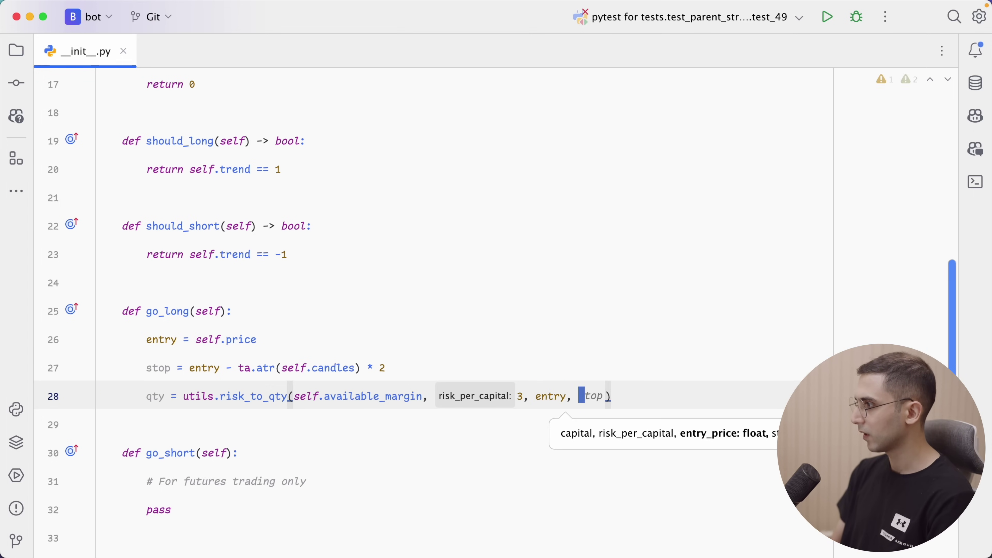
type("stop,")
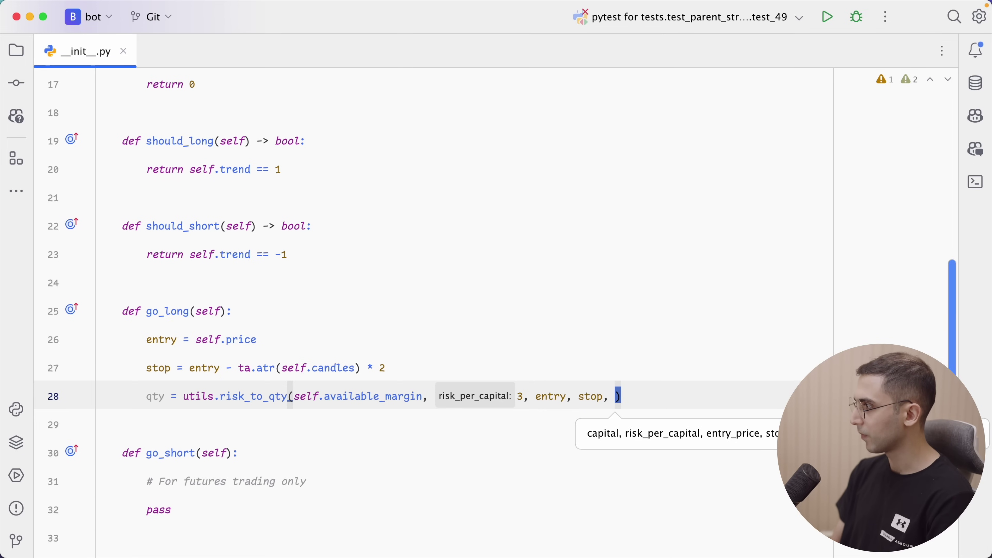
type("fee")
key("Return")
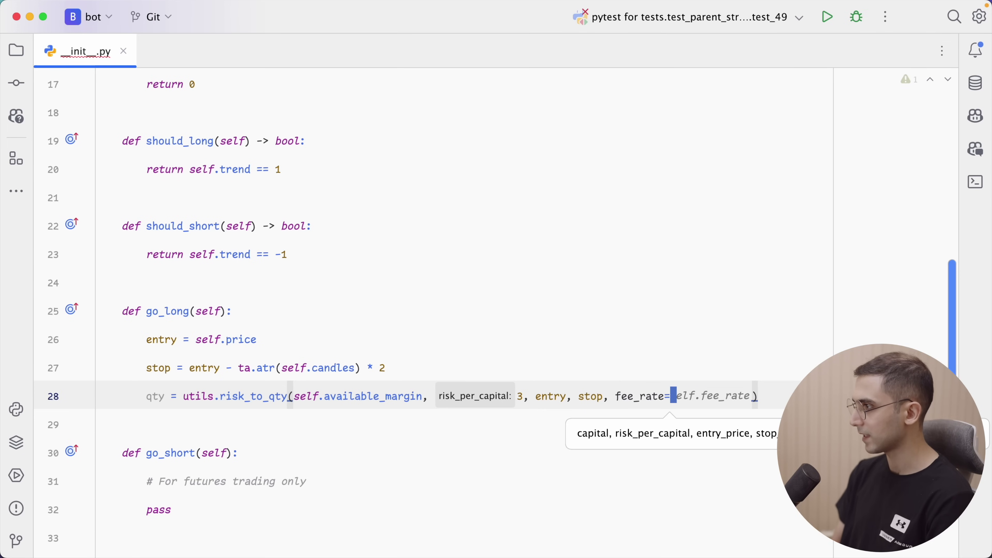
key("Tab")
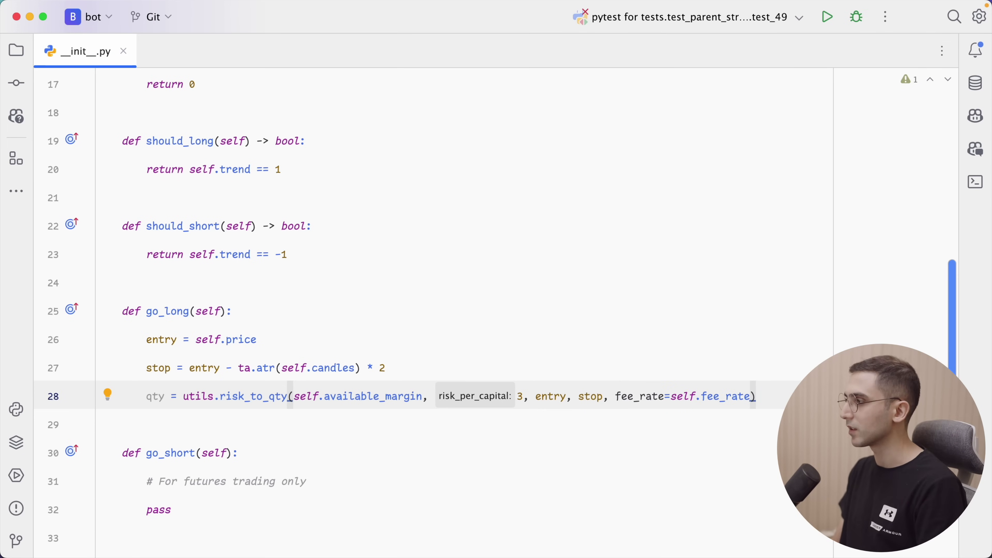
Place the long order with self.buy = qty, entry
key("Return")
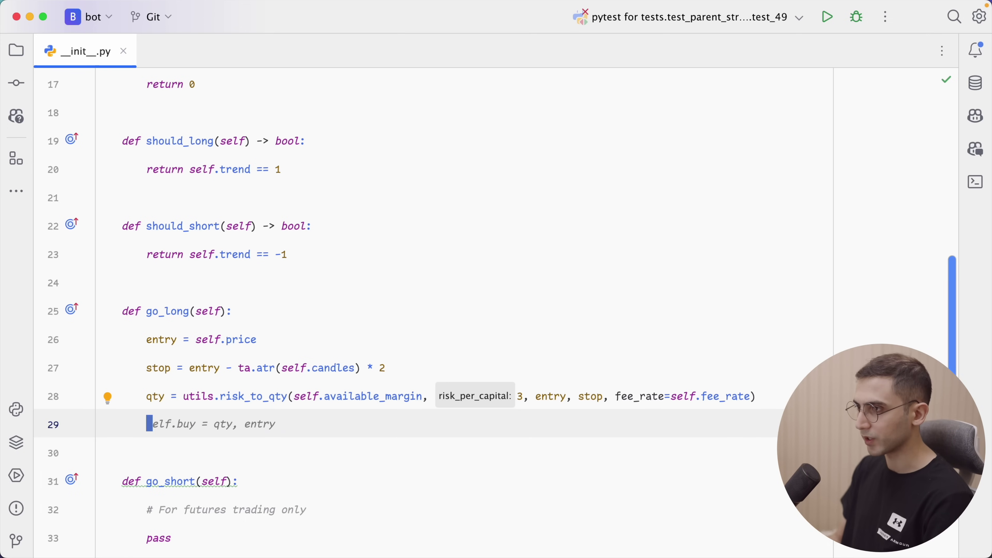
type("self.")
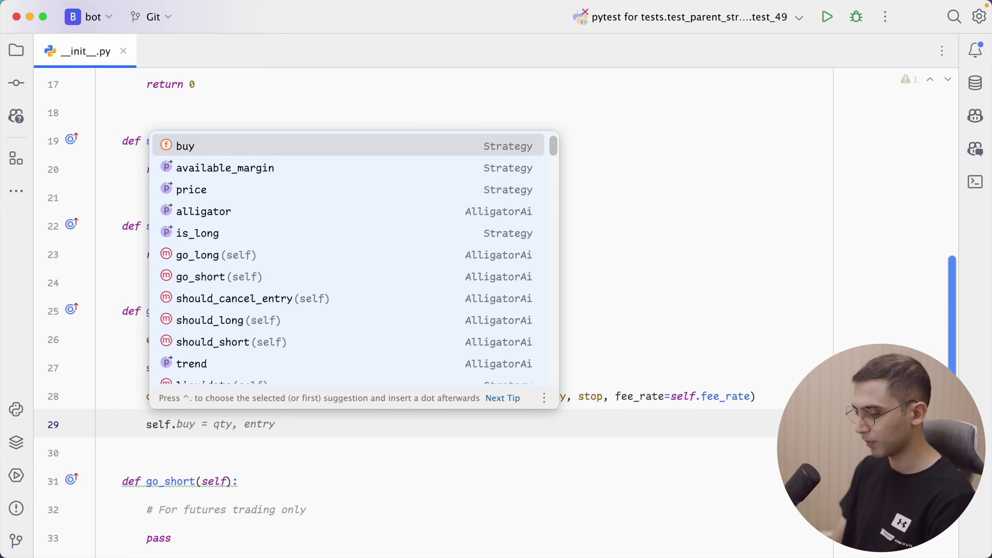
type("buy = qty")
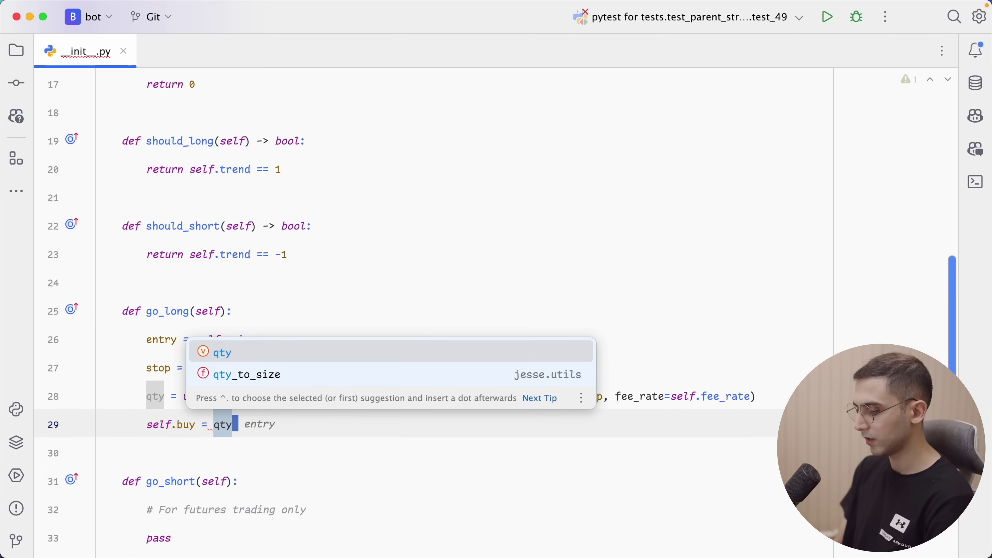
type(", ")
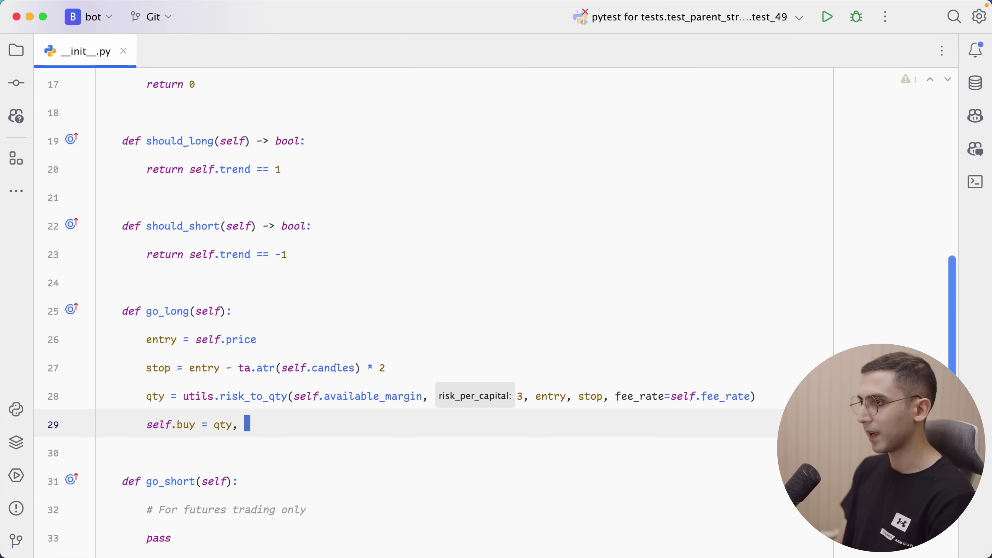
type("ent")
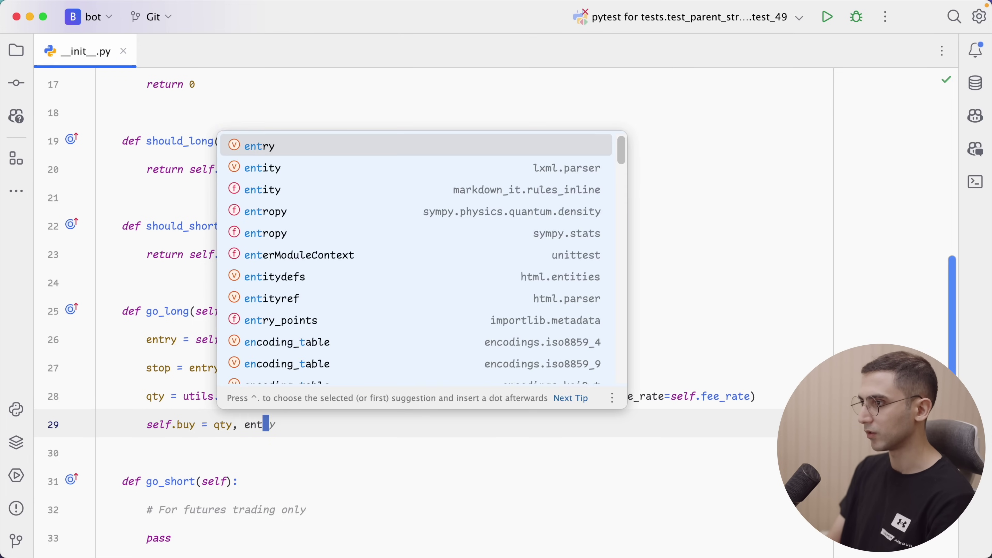
key("Return")
scroll(234, 347, "down", 1)
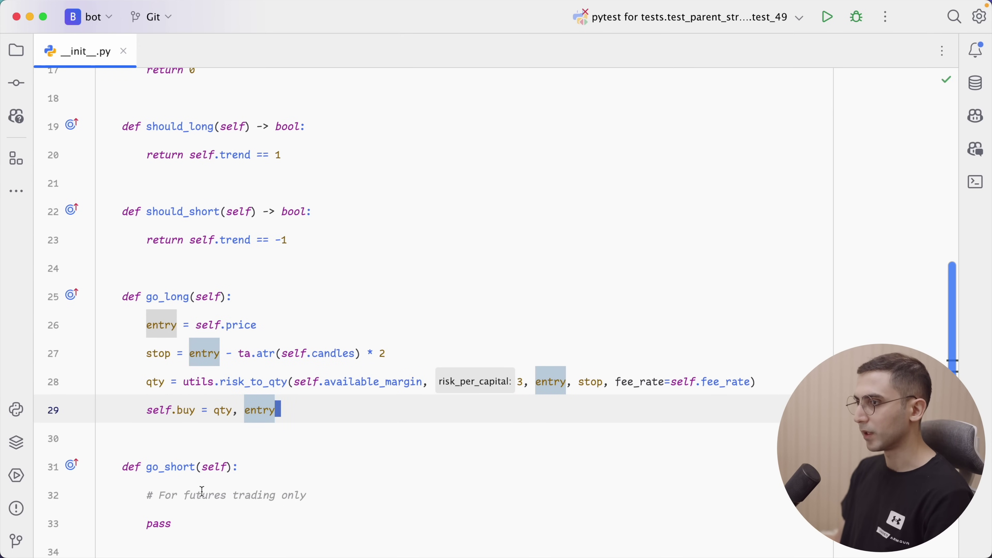
Replace go_short's placeholder comment and pass with the pasted go_long body
left_click(146, 524)
left_click(69, 496, "shift")
key("BackSpace")
key("Tab")
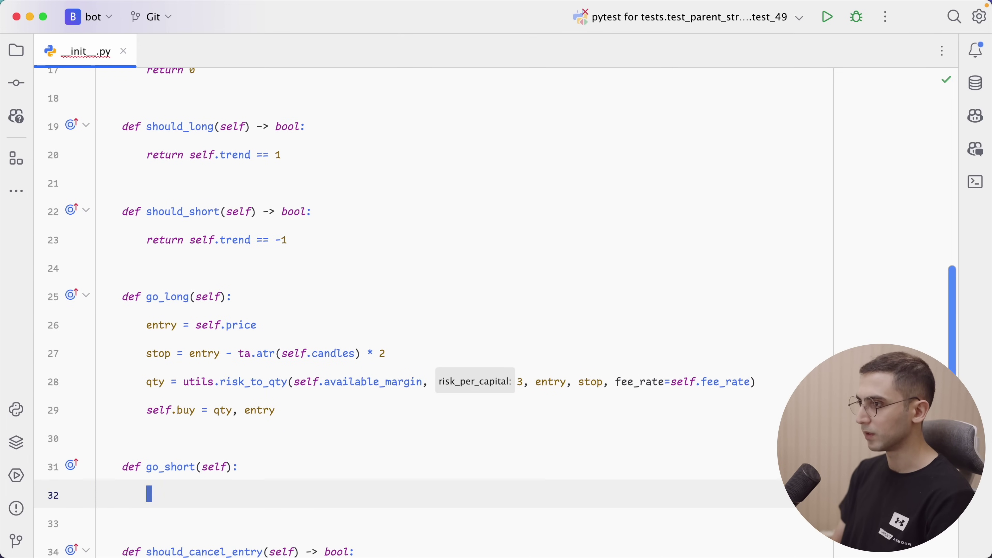
type("entry = self.price stop = entry - ta.atr(self.candles) * 2 qty = utils.risk_to_qty(self.available_margin, 3, entry, stop, fee_rate=self.fee_rate) self.buy = qty, entry")
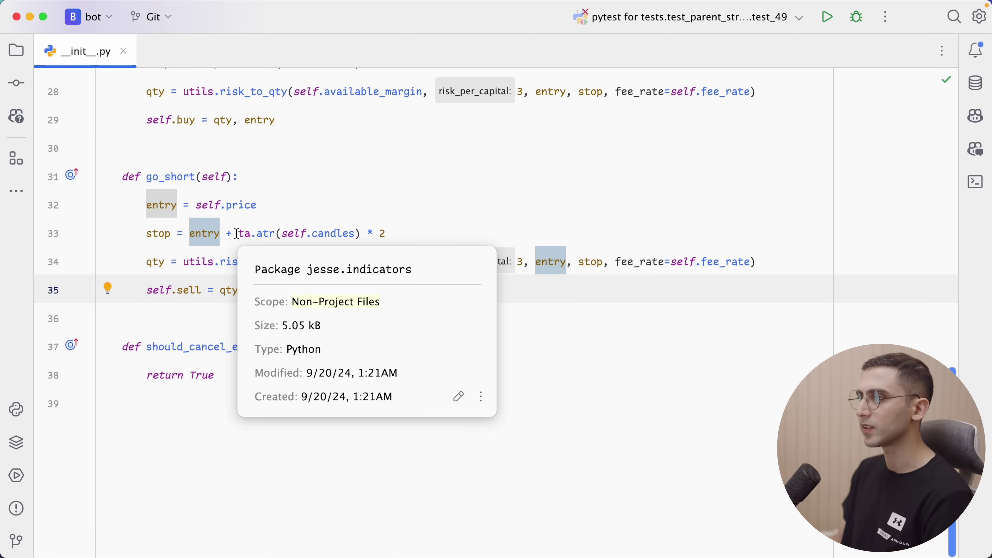
mouse_move(245, 244)
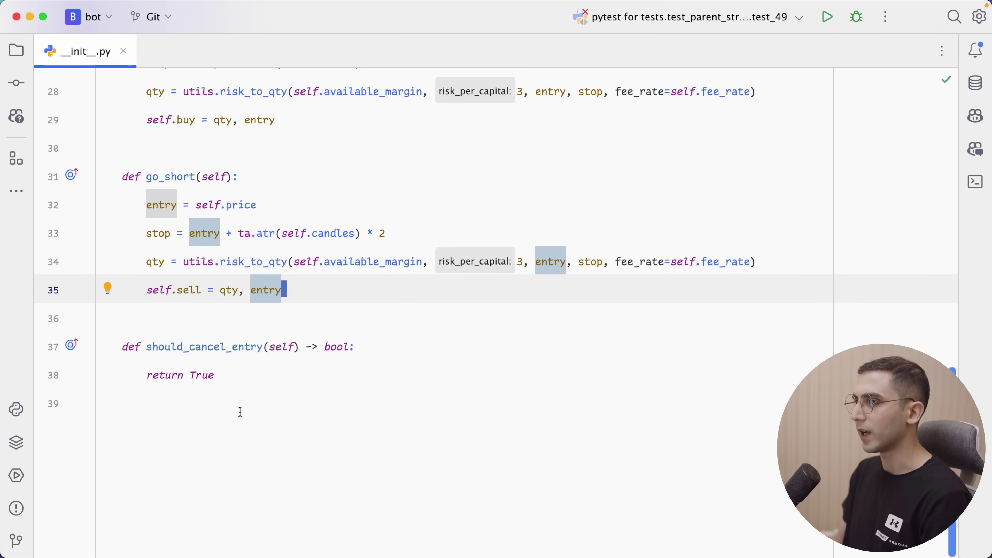
Move to the end of should_cancel_entry and switch to ChatGPT for the next rule
left_click(214, 369)
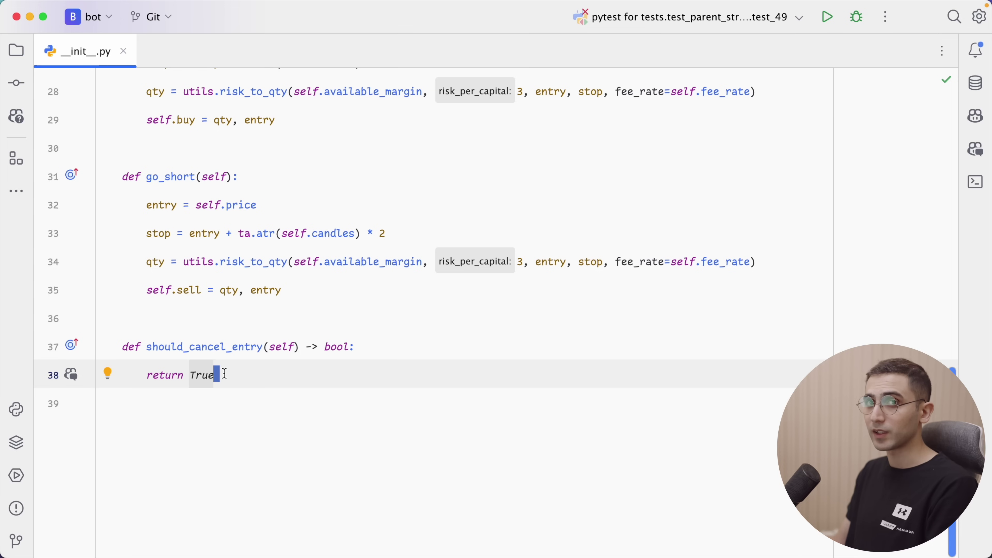
scroll(247, 360, "up", 1)
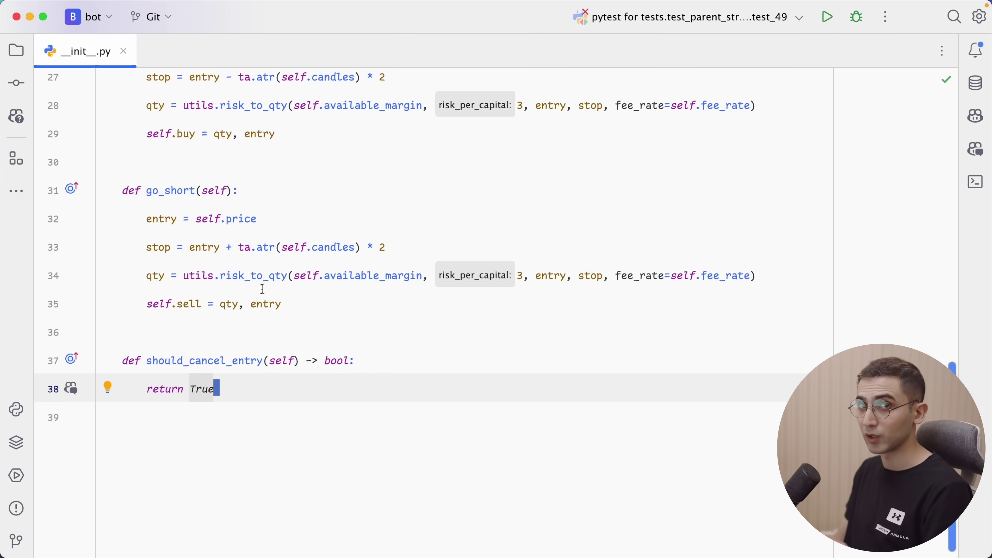
mouse_move(263, 289)
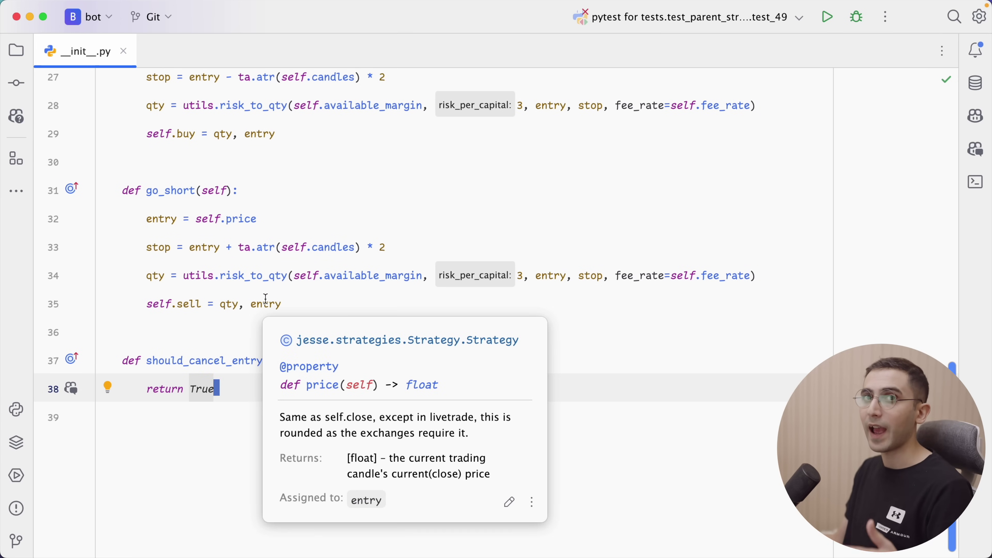
key("super+Tab")
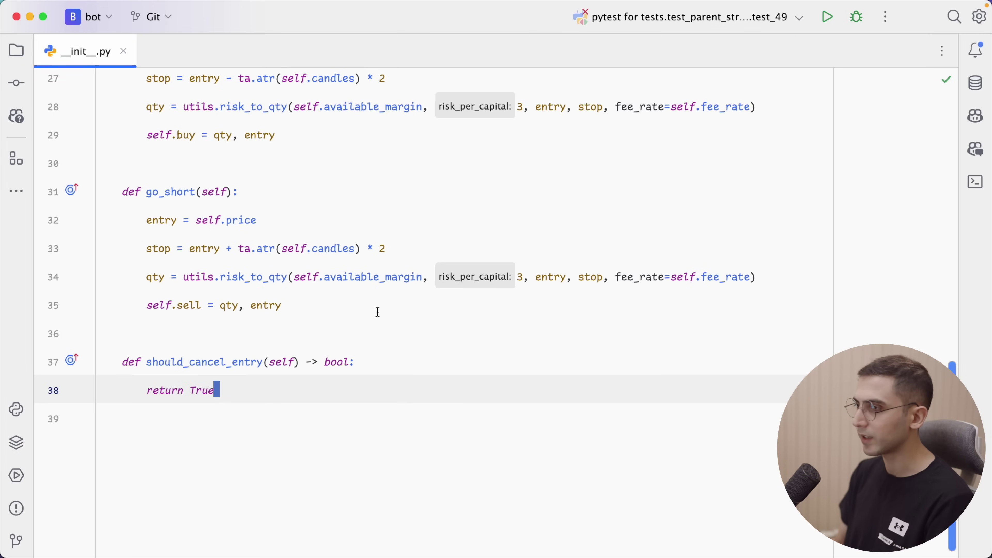
Add update_position that calls self.liquidate() when self.is_long and self.trend != 1
key("Return")
key("Return")
type("def upda")
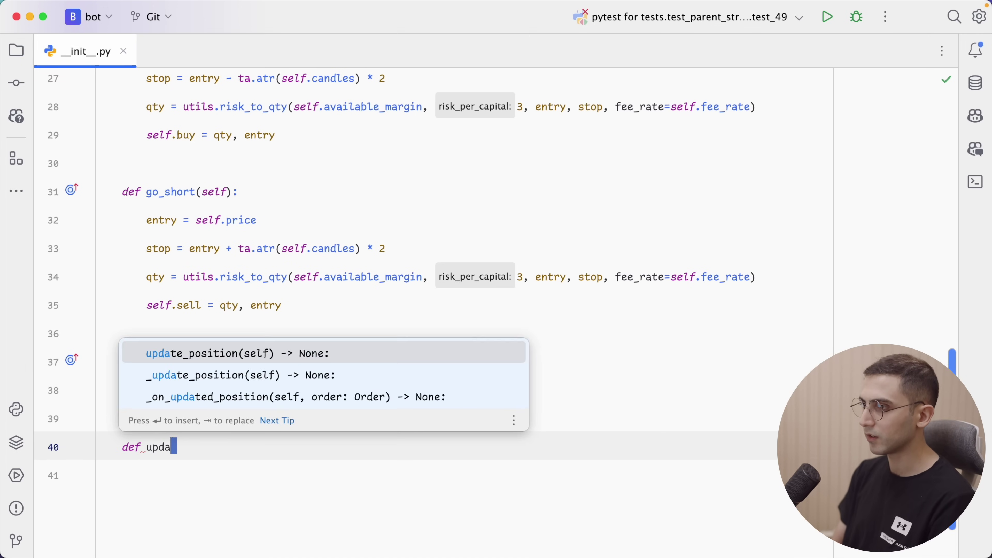
key("Return")
key("Return")
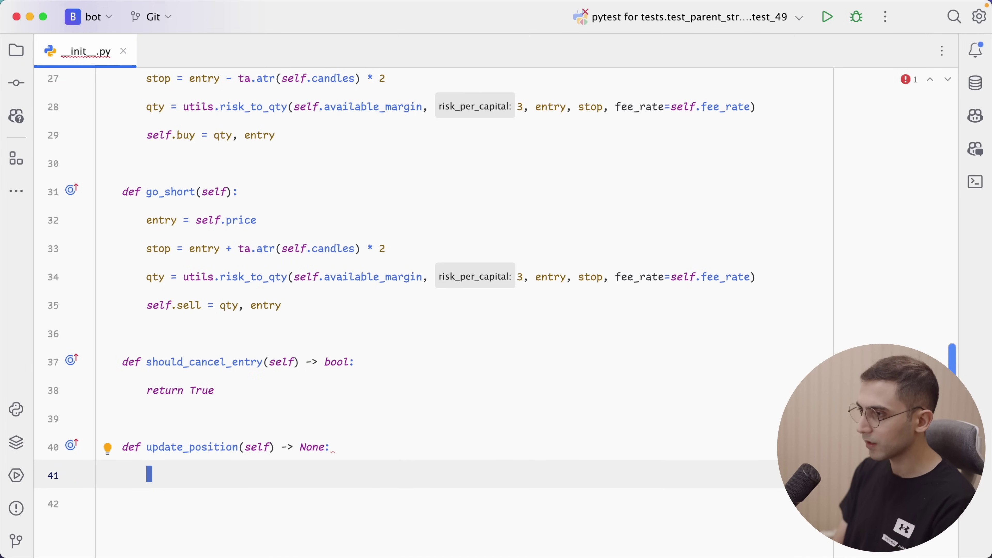
type("if self.i")
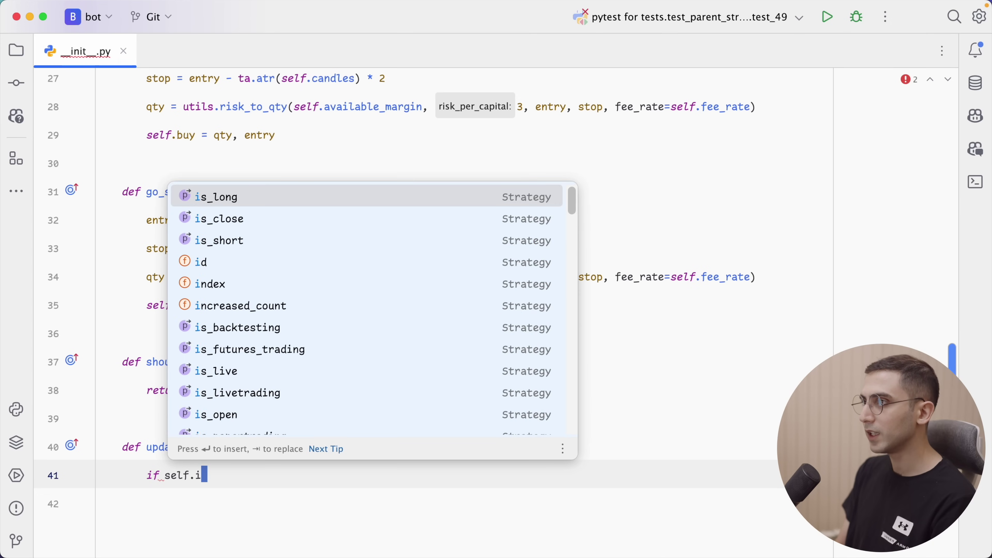
key("Return")
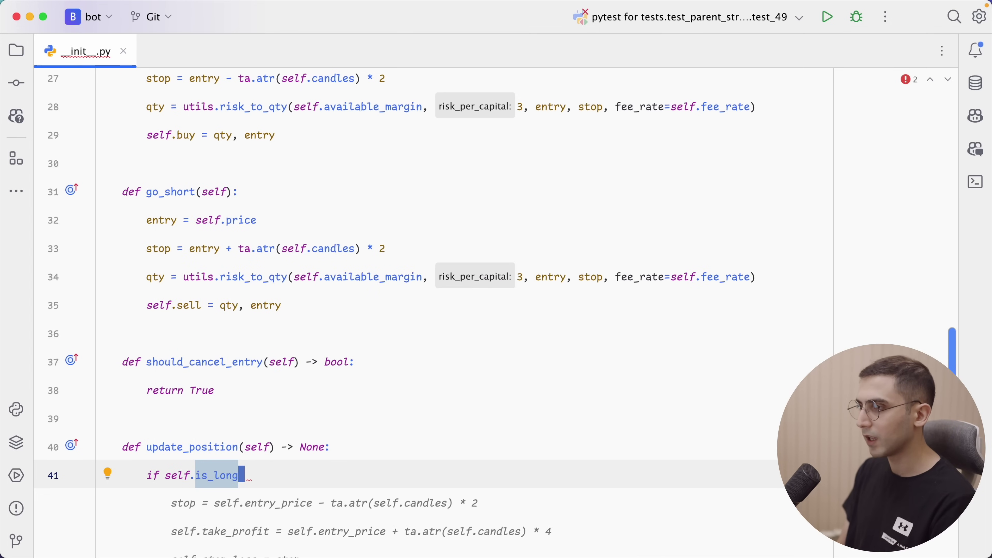
type("and self.t")
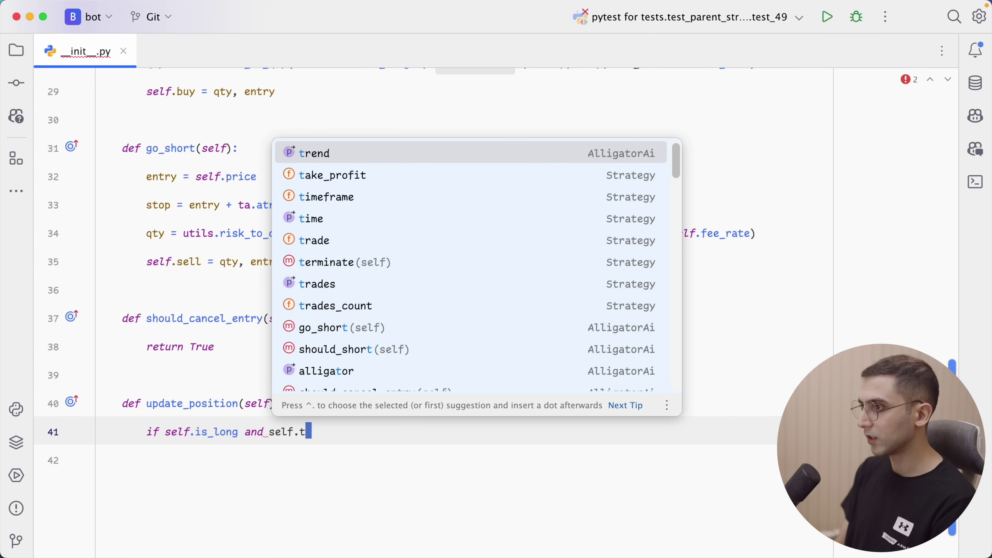
key("Return")
type("!==")
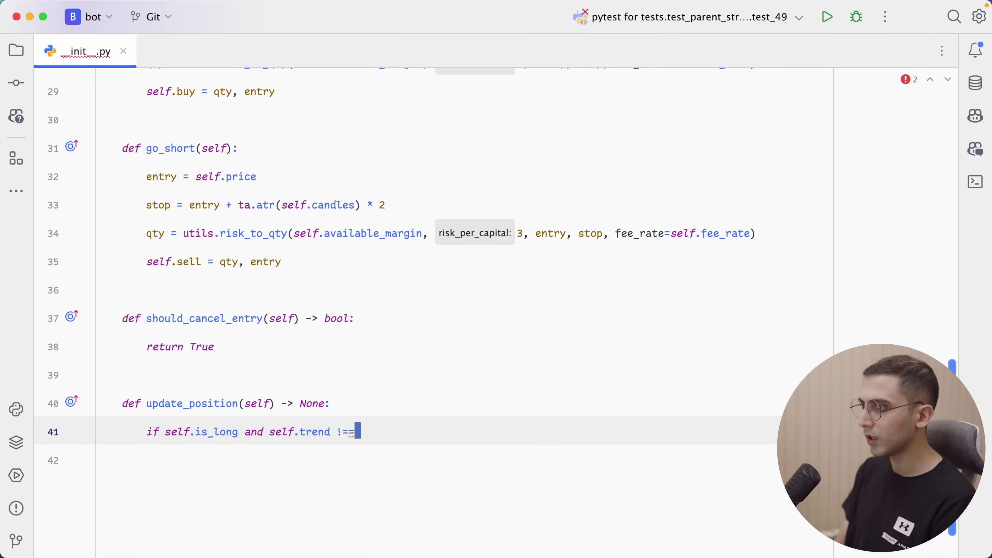
key("BackSpace")
type("1:")
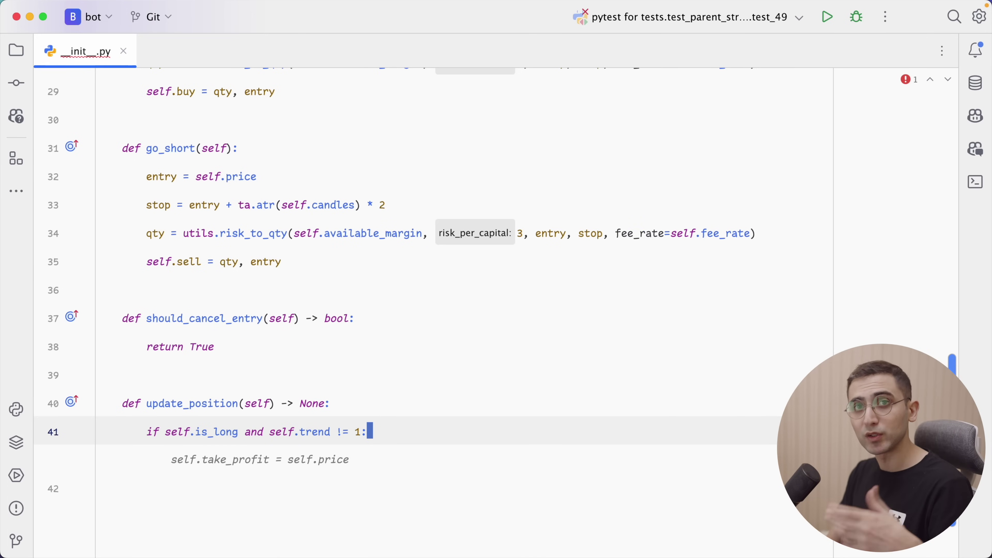
key("Return")
type("self.l")
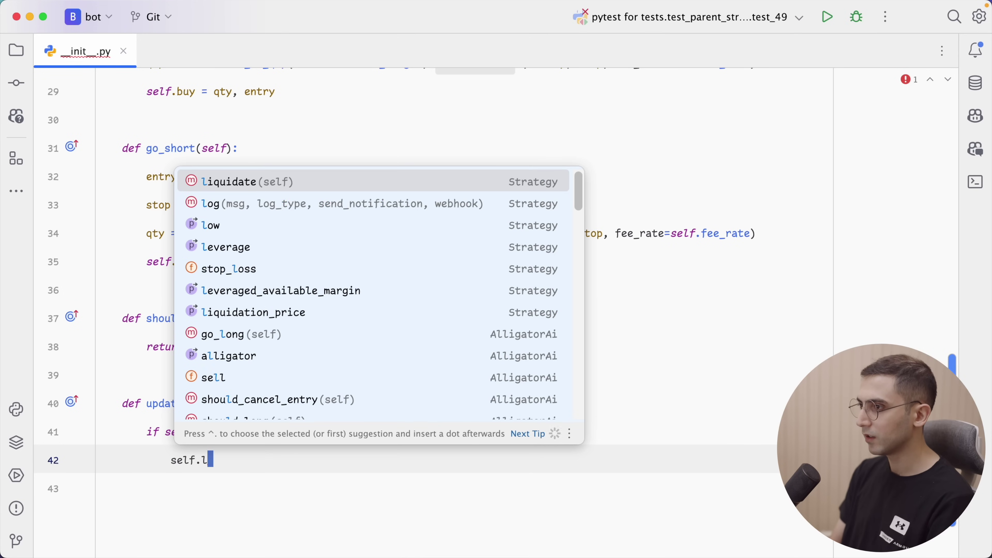
key("Return")
Add the mirror check liquidating shorts when self.trend != -1
key("End")
key("Return")
key("BackSpace")
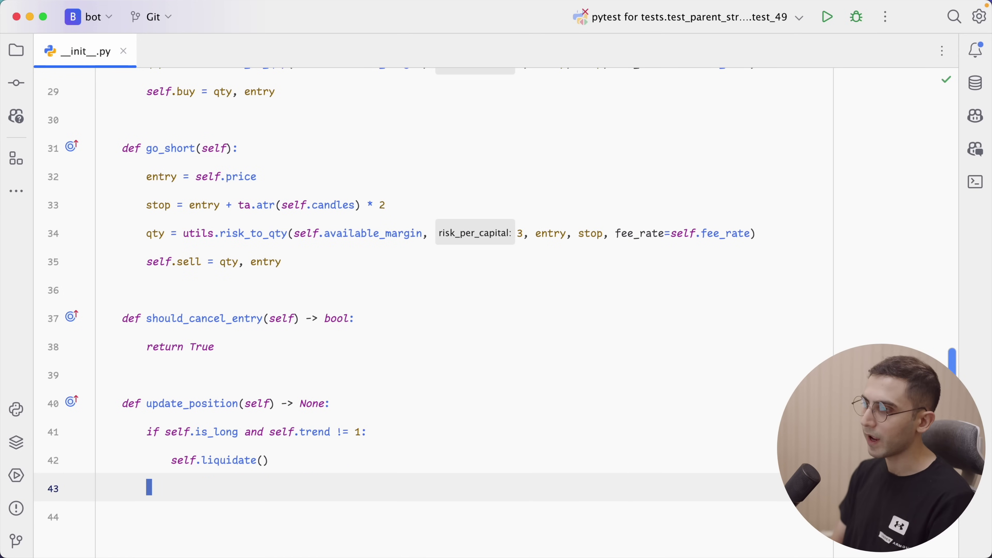
key("Tab")
key("Return")
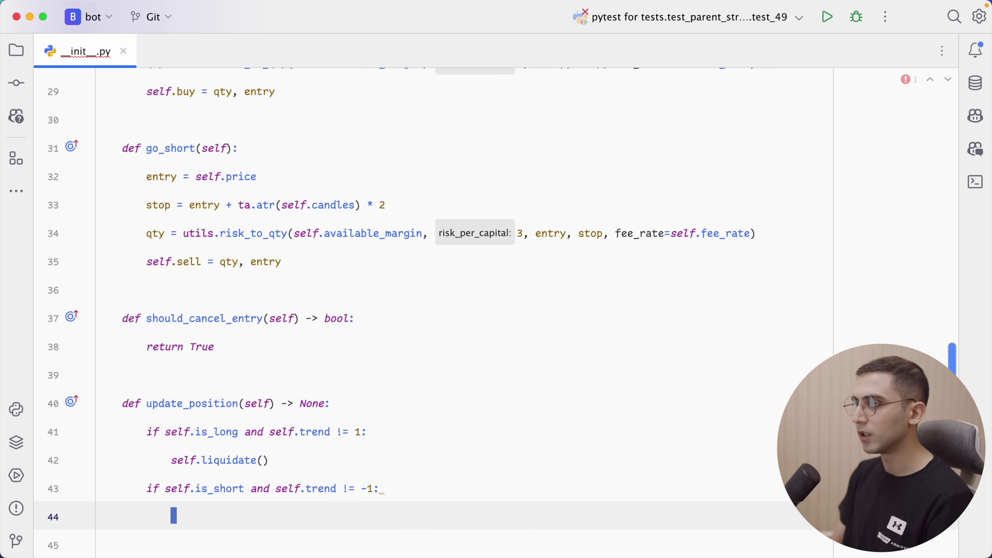
key("Tab")
On Jesse's Backtest page, set the route's strategy to AlligatorAi with a 15m timeframe
key("super+Tab")
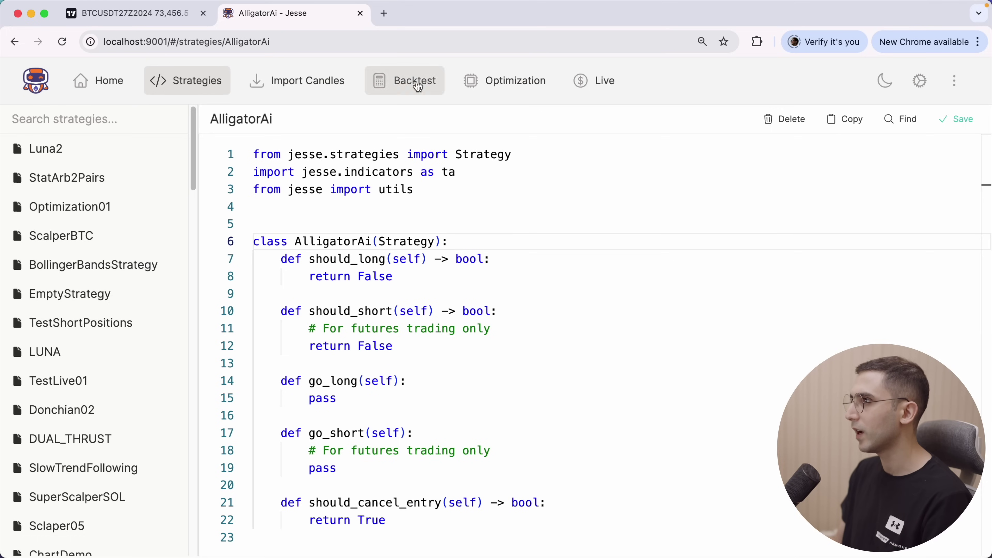
left_click(412, 81)
left_click(563, 329)
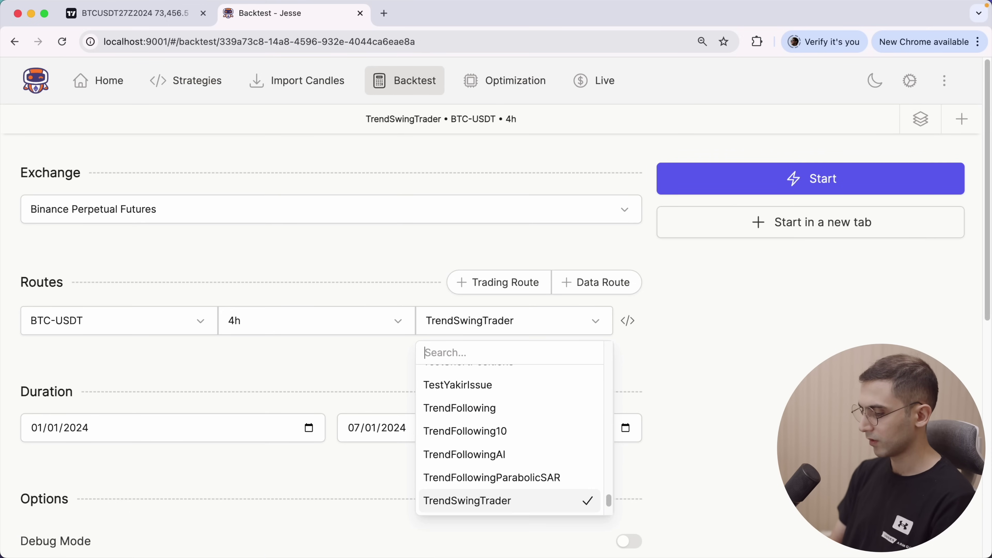
type("all")
key("Down")
key("Down")
key("Return")
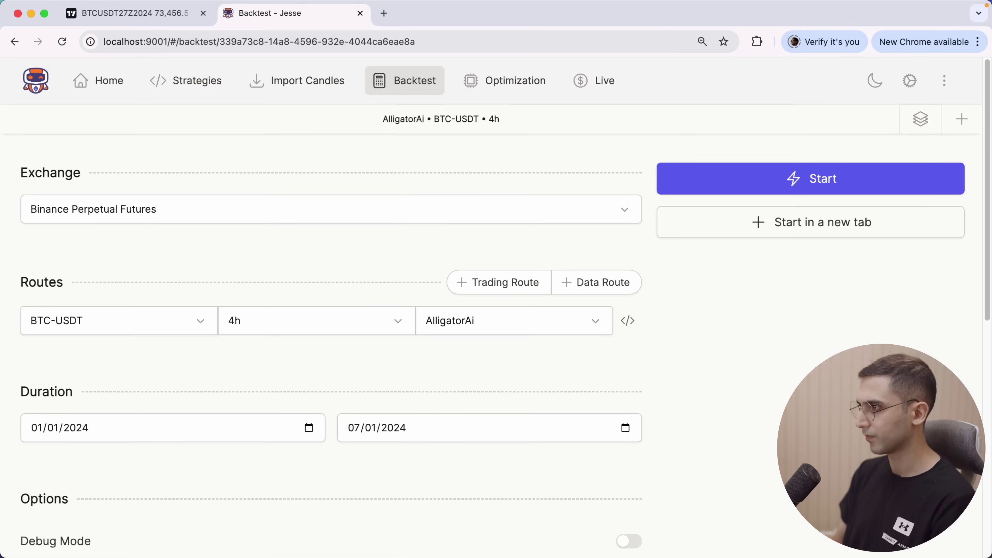
left_click(297, 320)
left_click(290, 368)
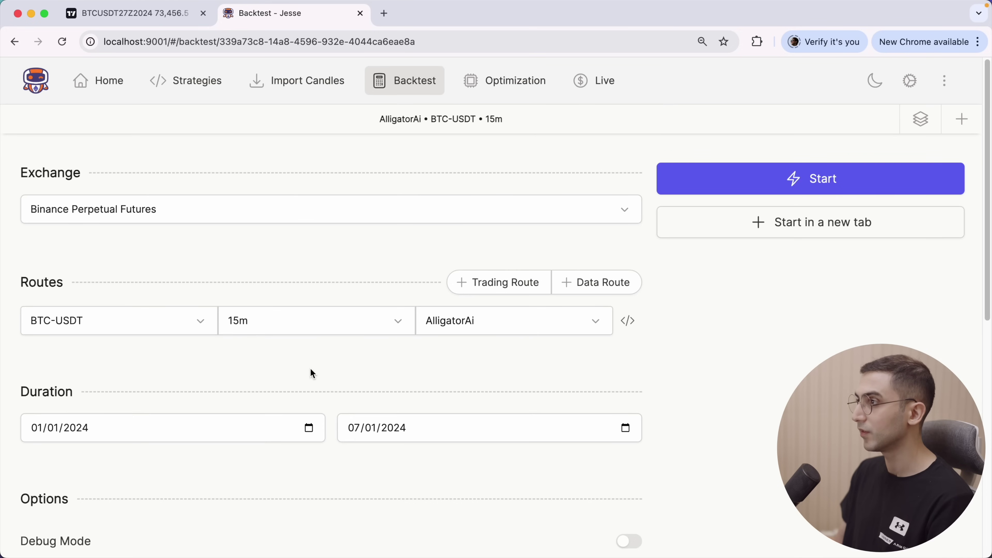
Set the backtest dates to 01/01/2022 through 10/28/2024 and start it
left_click(73, 432)
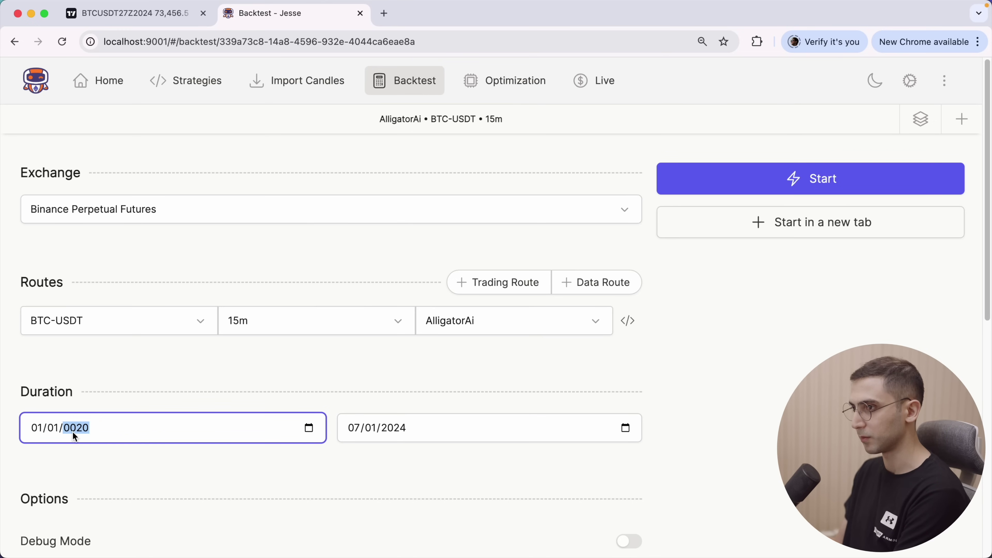
left_click(353, 429)
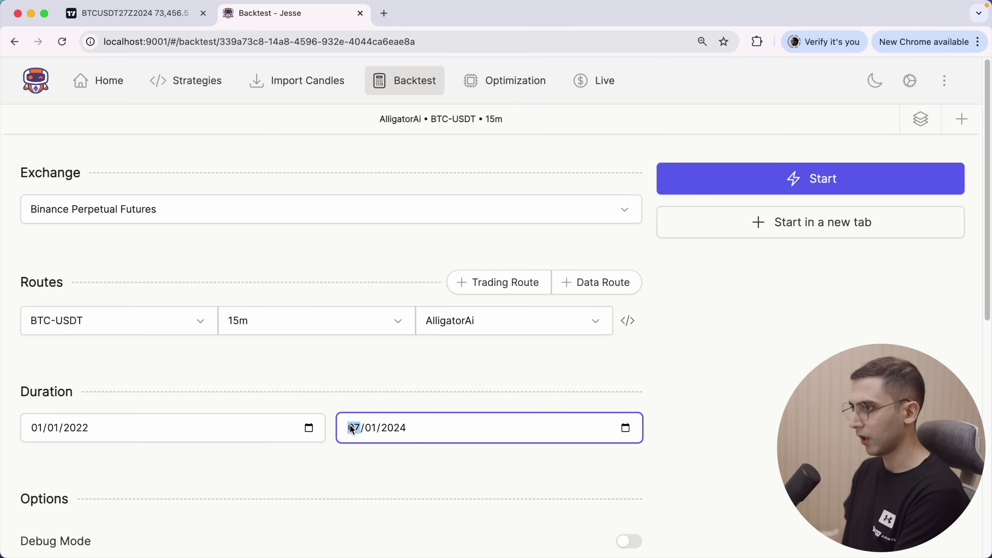
key("Up")
key("Up")
key("Up")
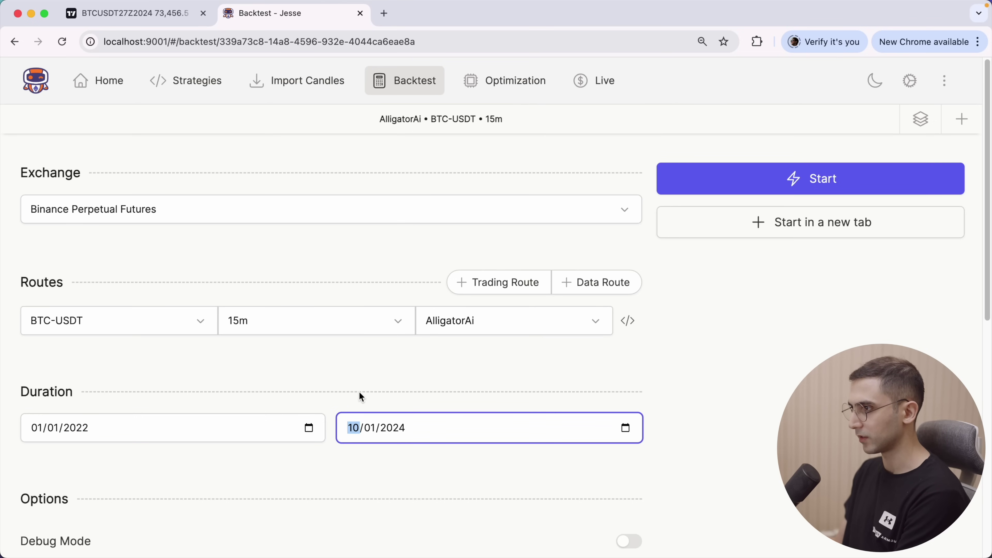
type("28")
scroll(75, 457, "down", 10)
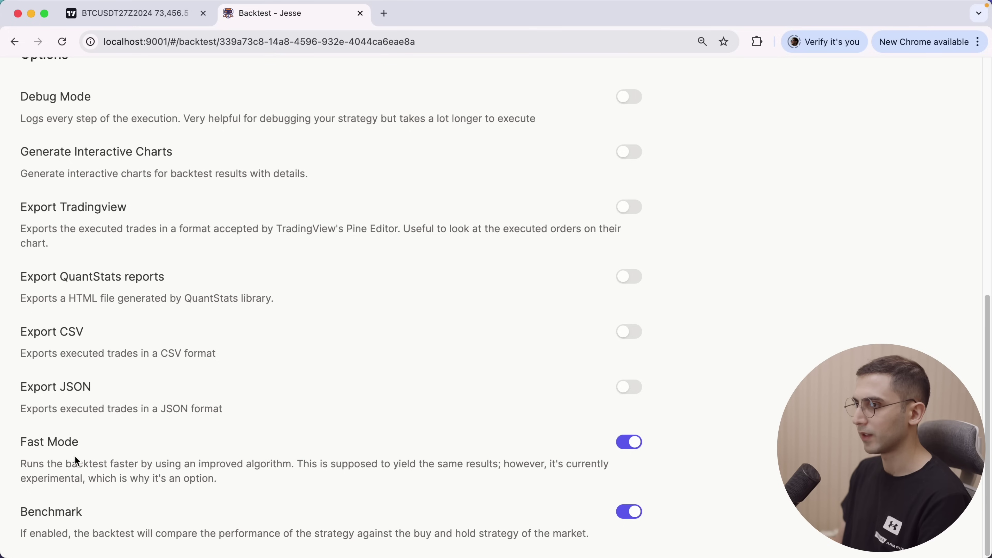
scroll(234, 471, "up", 10)
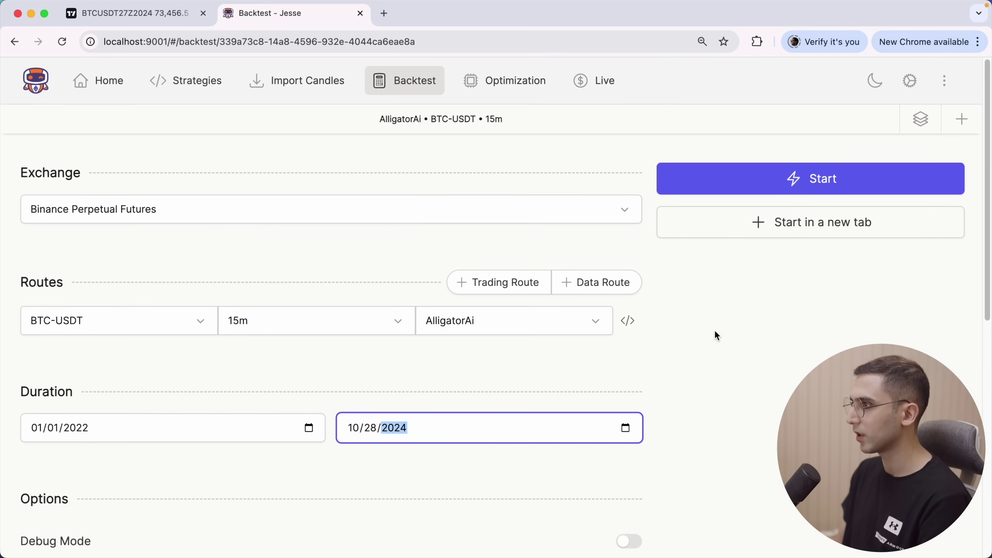
left_click(764, 172)
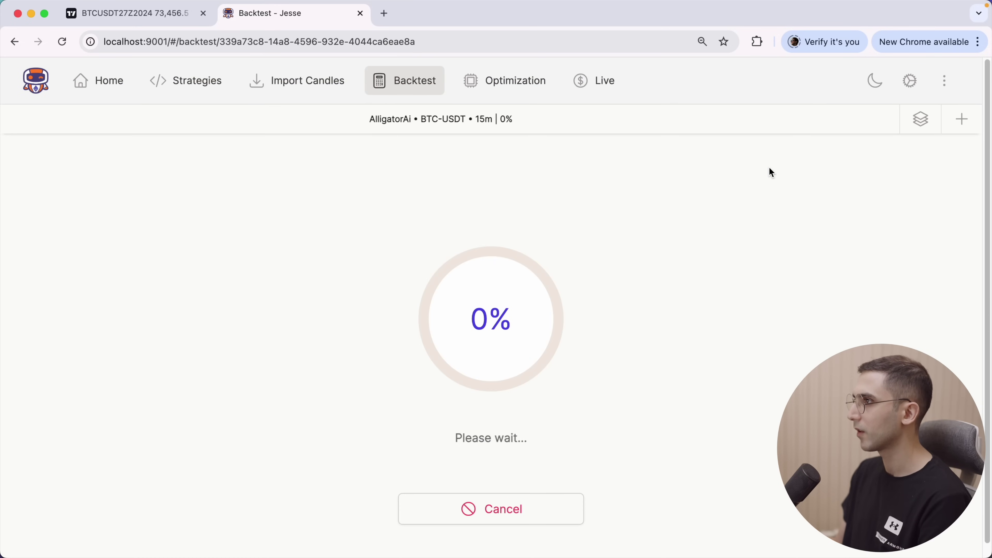
Run AlligatorAi backtests on the 30m and 1h timeframes in separate tabs
left_click(961, 133)
left_click(305, 320)
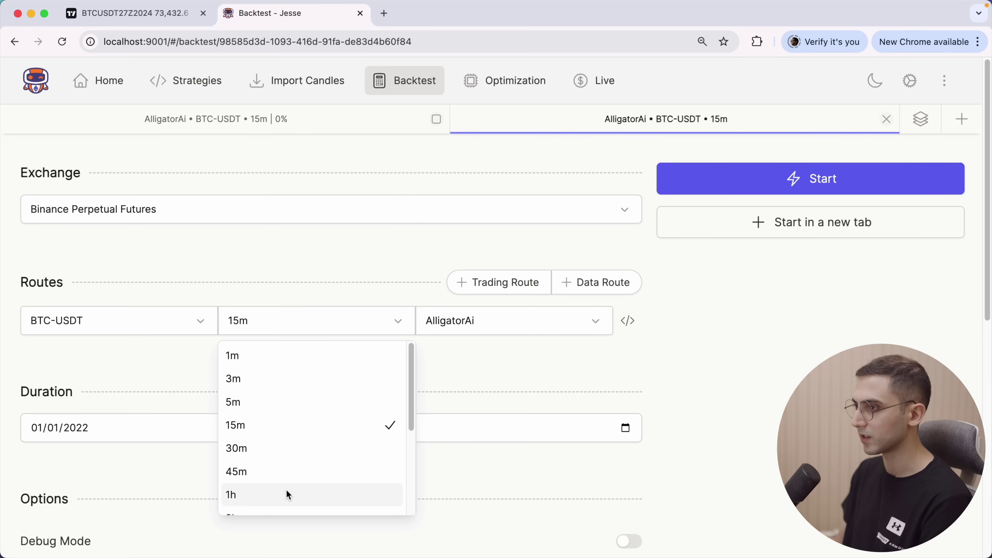
left_click(288, 454)
left_click(684, 234)
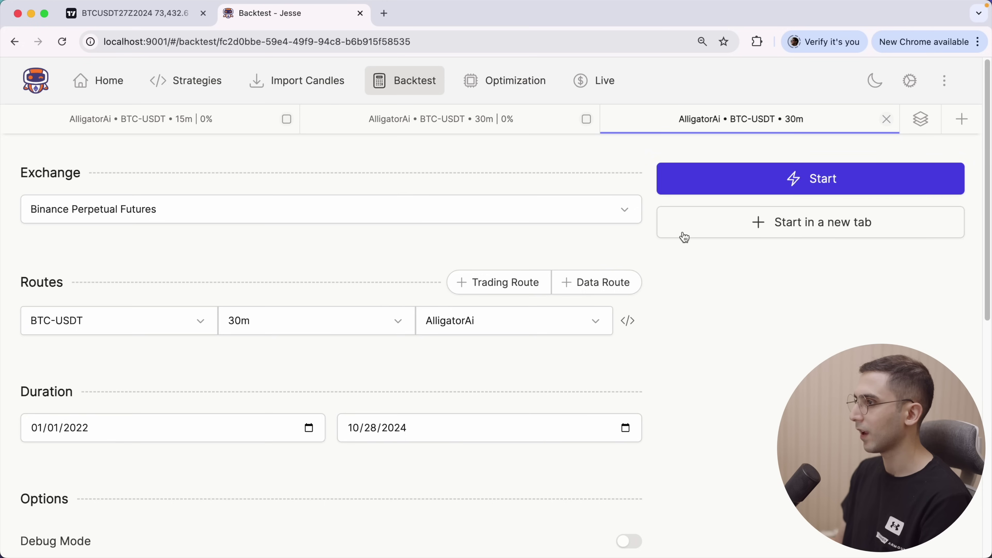
left_click(325, 321)
left_click(259, 496)
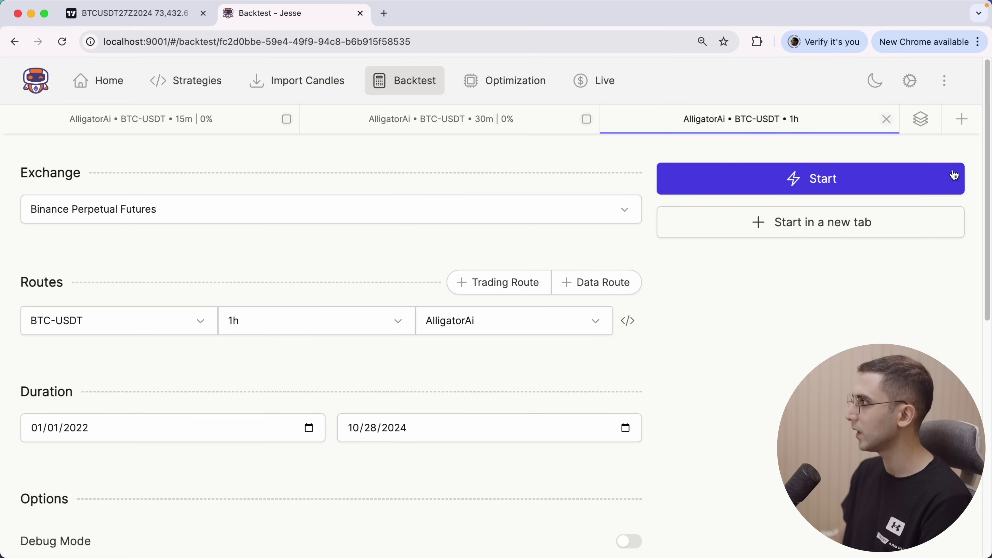
Add another backtest with the same settings on the 4h timeframe
left_click(962, 119)
left_click(362, 322)
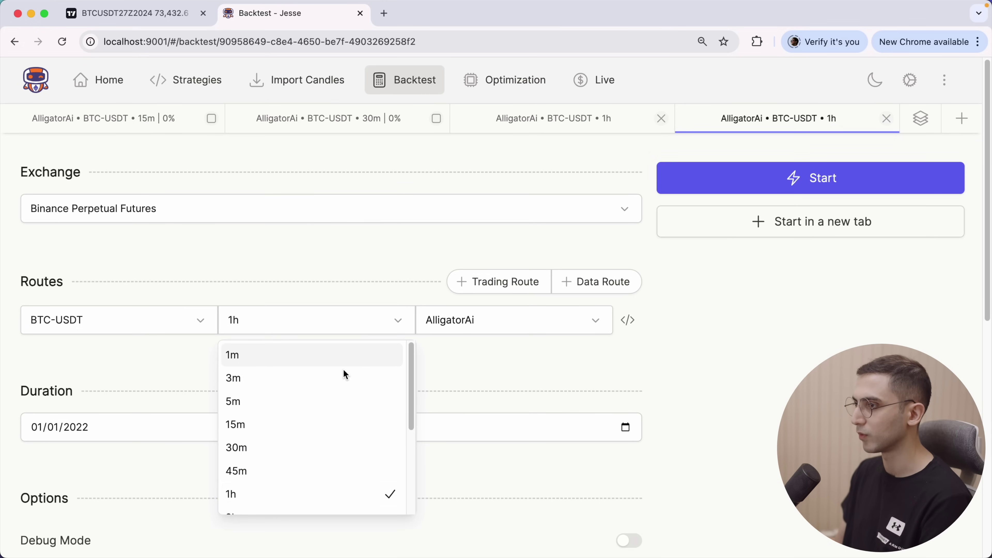
scroll(301, 448, "down", 4)
left_click(252, 515)
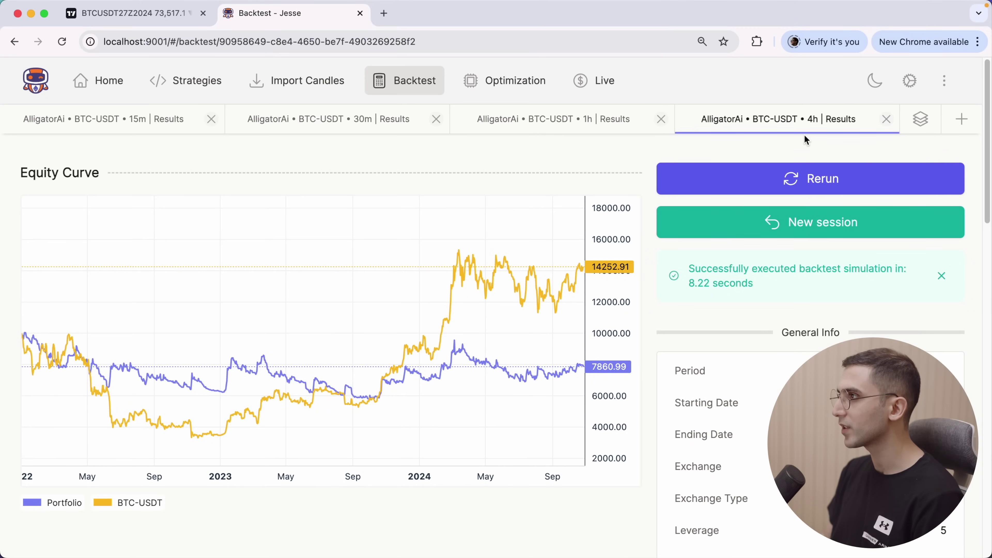
Compare the equity curves of the 1h, 30m and 15m backtest results
left_click(582, 130)
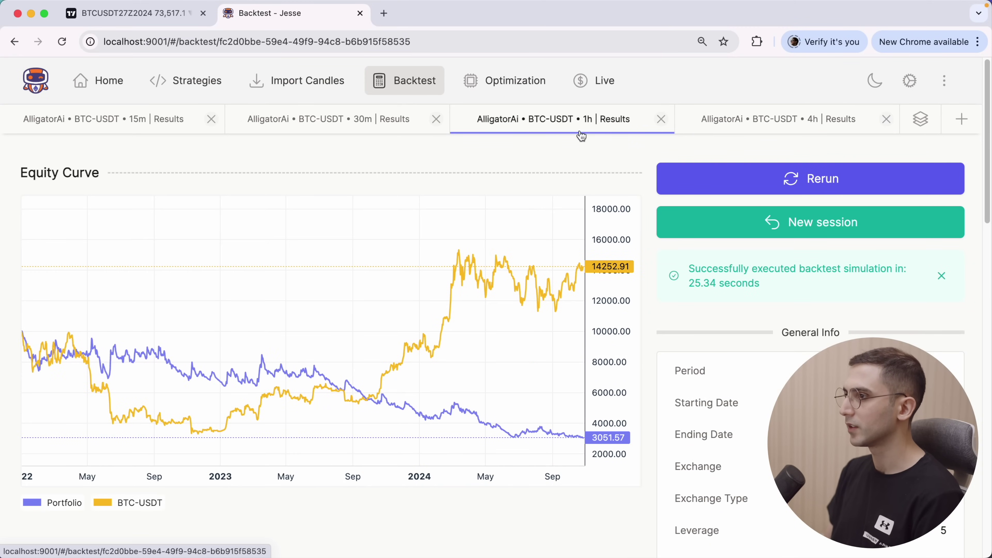
left_click(352, 132)
left_click(195, 132)
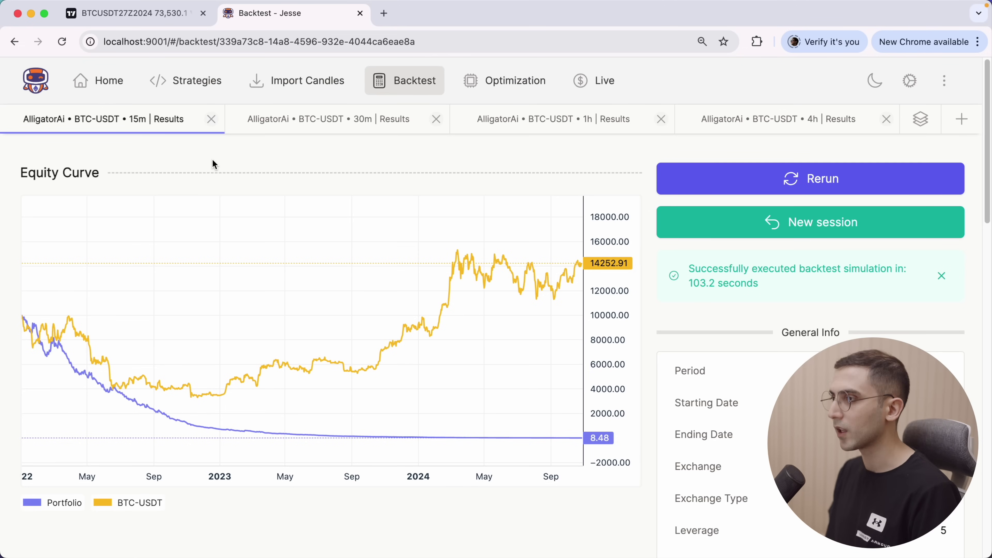
scroll(422, 525, "down", 6)
scroll(429, 527, "up", 5)
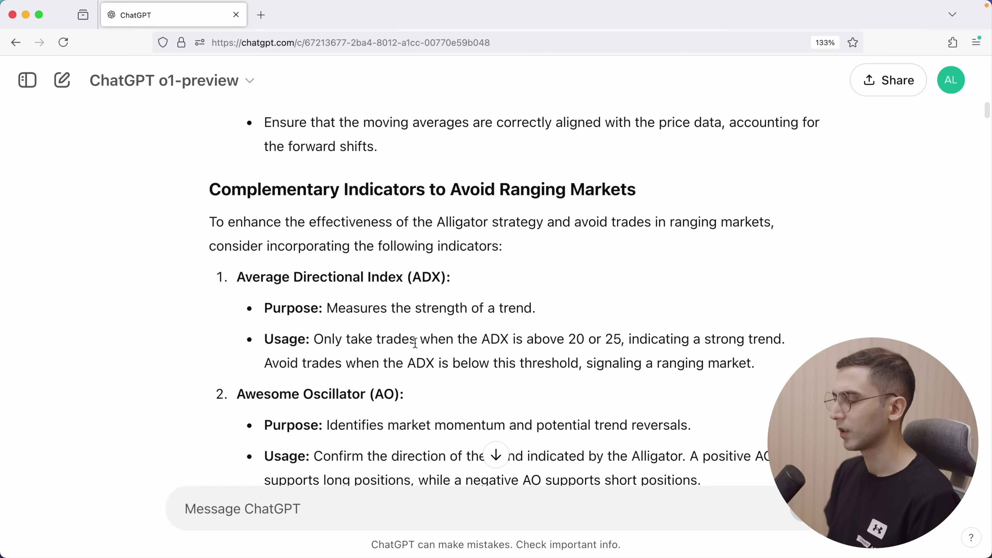
Highlight ChatGPT's 'Avoid Ranging Markets' heading and its Average Directional Index (ADX) suggestion
scroll(415, 342, "down", 1)
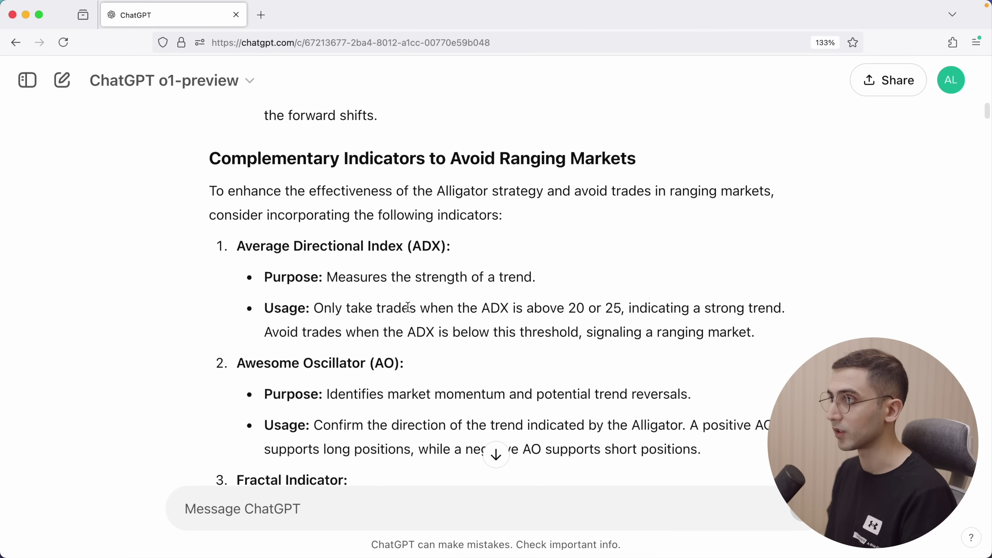
left_click_drag(450, 158, 636, 161)
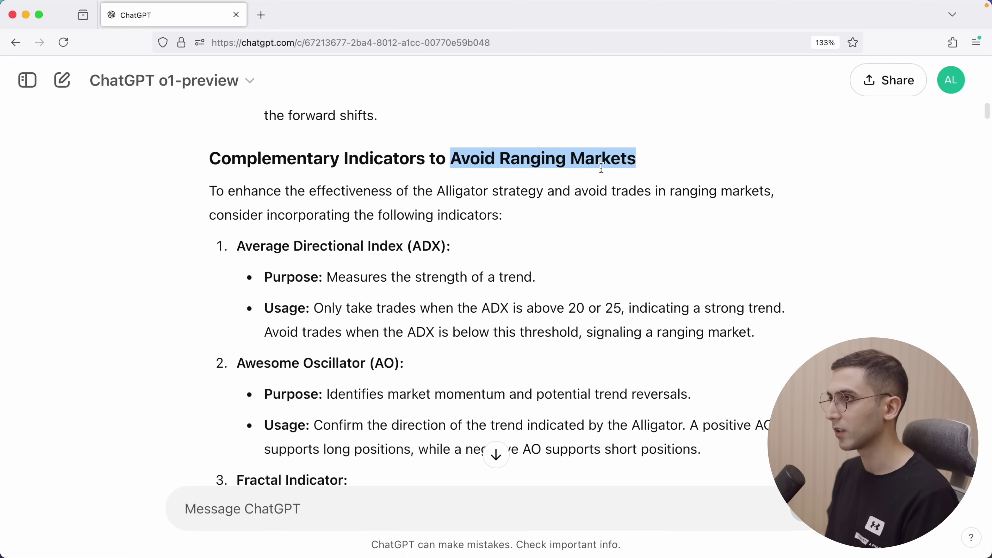
left_click_drag(236, 246, 438, 245)
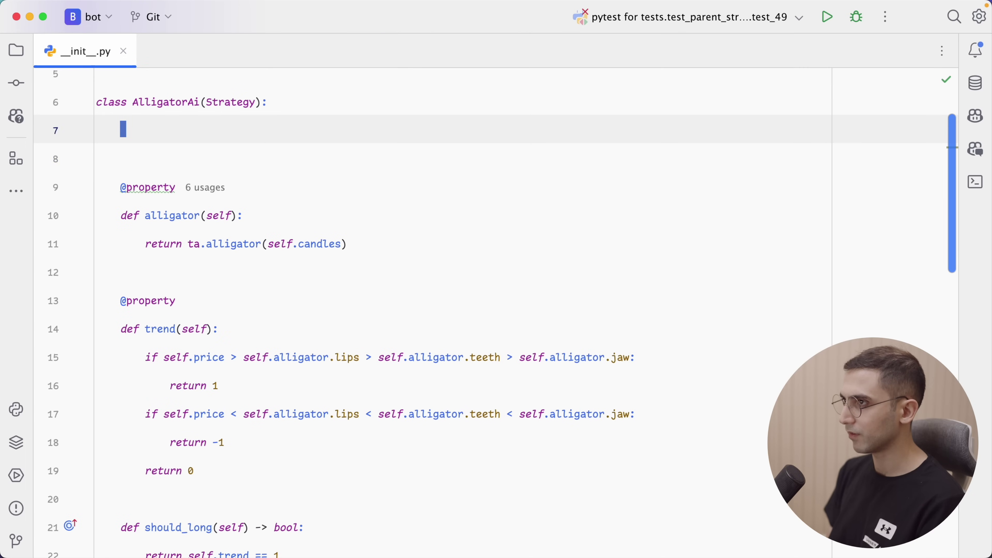
Add an adx property returning ta.adx(self.candles) > 30
type("d")
key("BackSpace")
type("prop")
key("Tab")
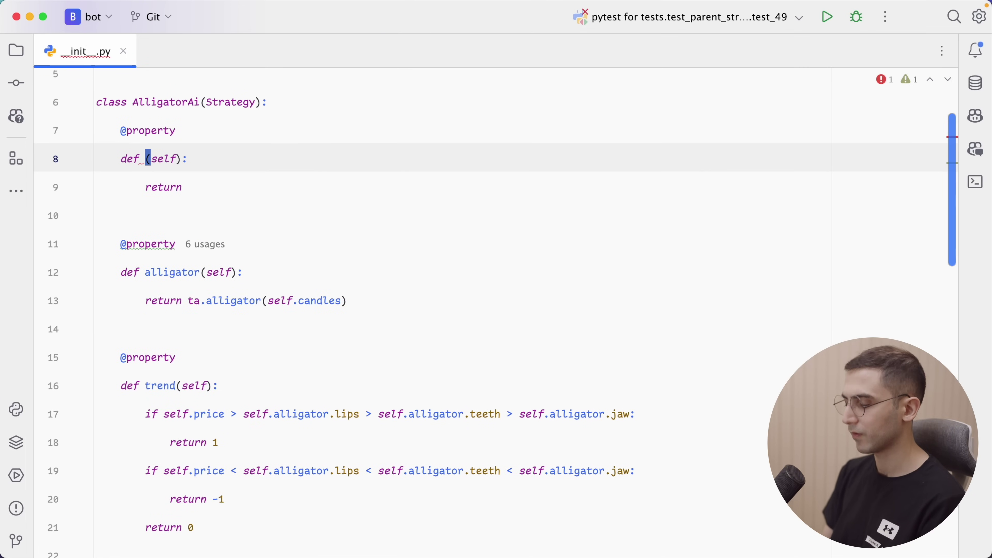
type("adx")
key("Tab")
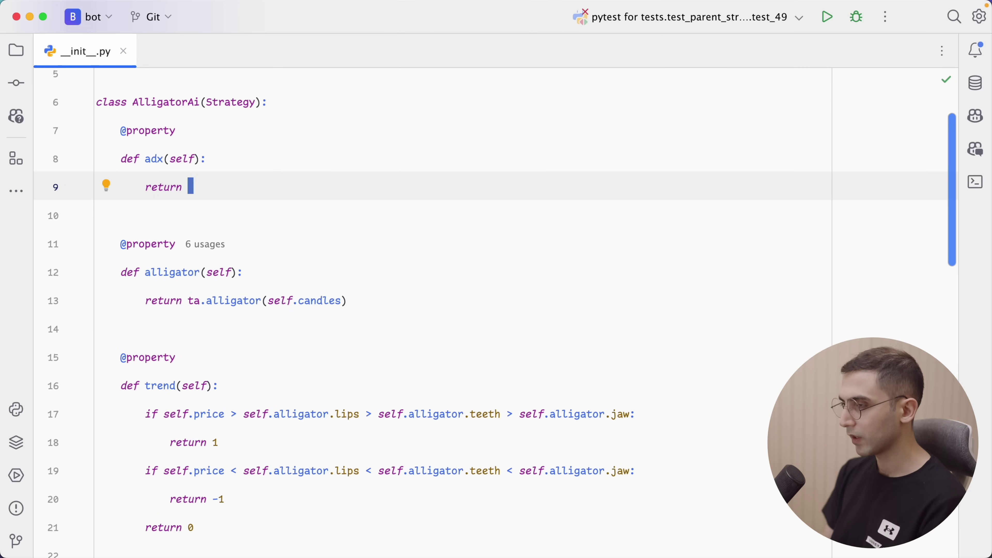
type("ta.ad")
key("Return")
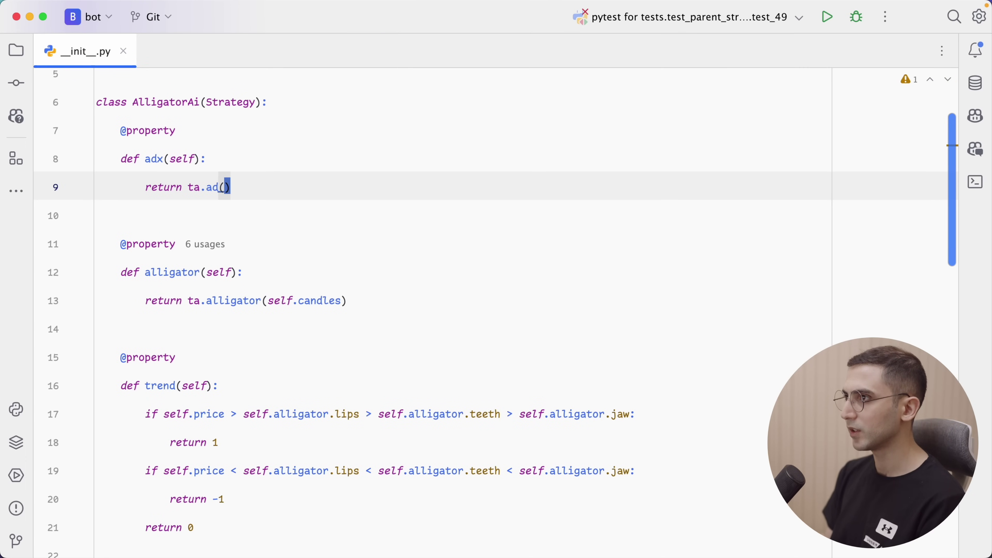
key("BackSpace")
type("x")
key("Return")
type("sel")
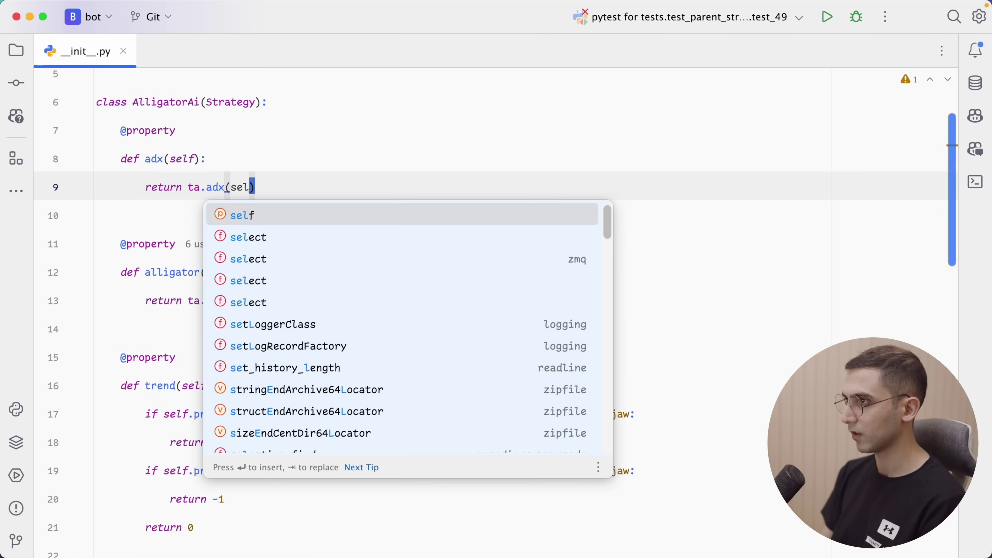
key("Return")
type(".candles")
key("End")
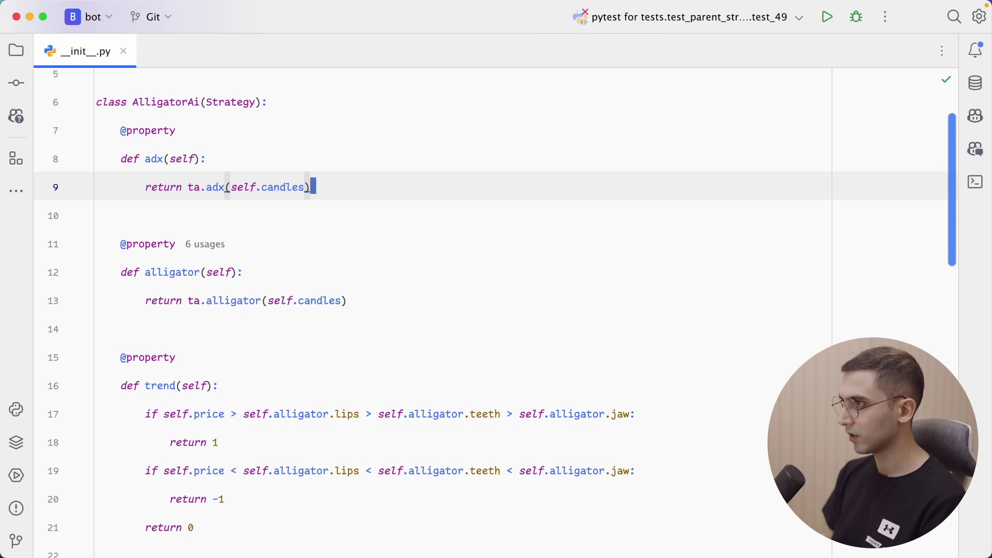
type("> 30")
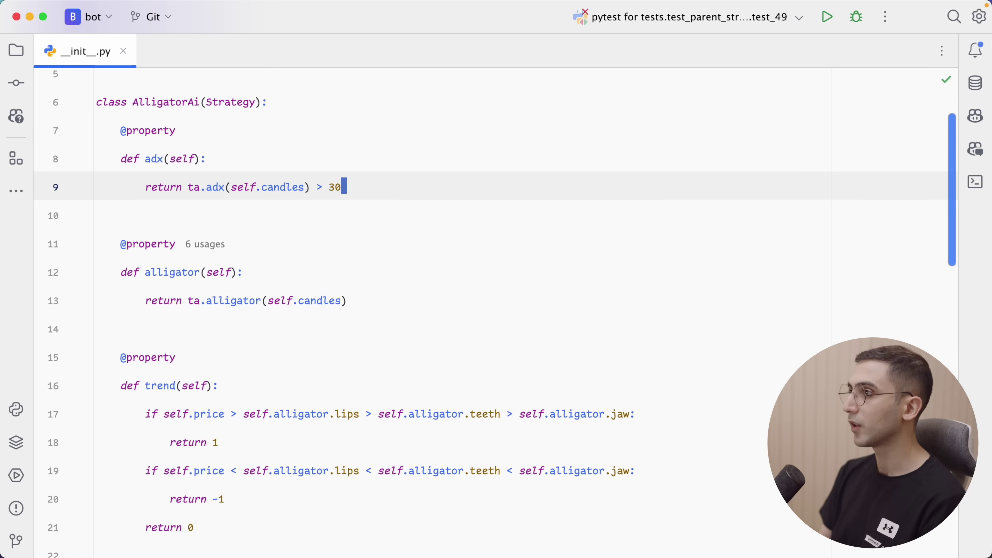
Append 'and self.adx' to the should_long and should_short return conditions
key("Down")
key("Down")
key("Down")
key("Down")
key("Down")
key("Down")
key("Down")
key("Down")
key("Down")
key("Down")
key("Down")
key("Down")
key("Down")
key("Down")
key("Down")
type("a")
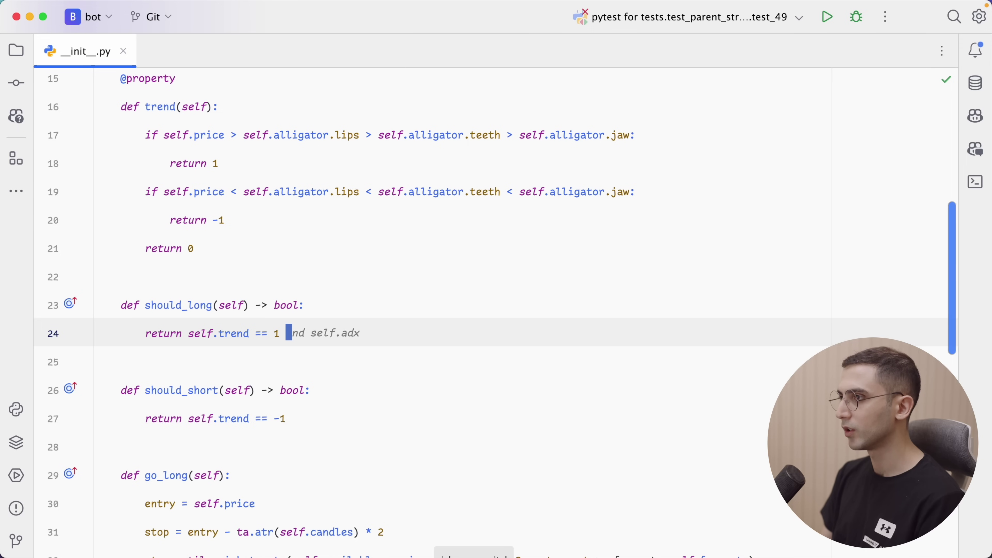
key("Tab")
key("Down")
key("Down")
key("Down")
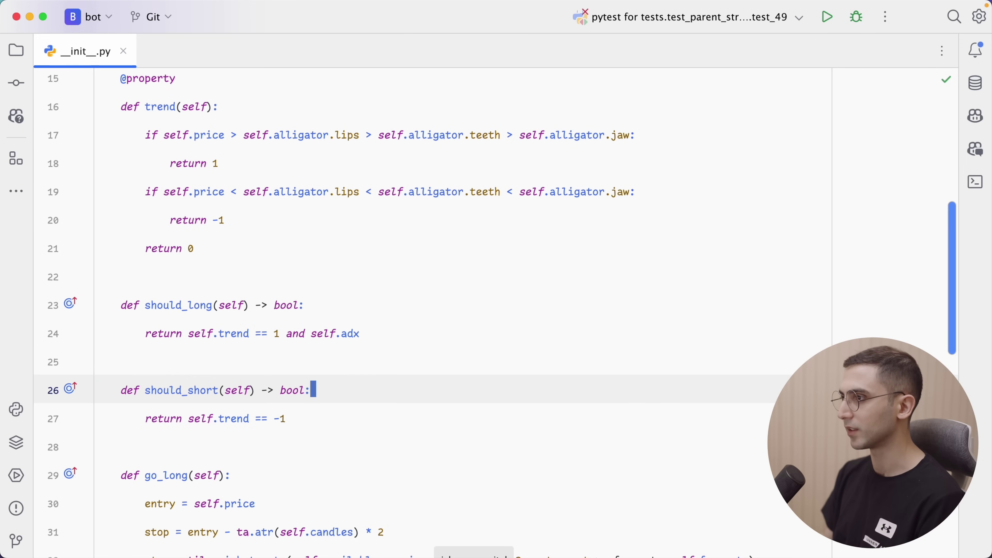
key("Tab")
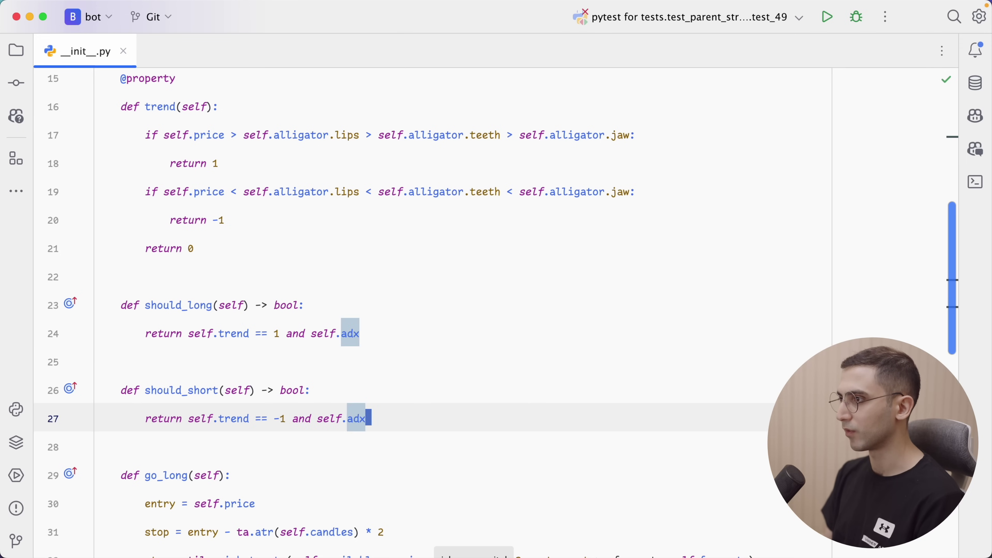
Rerun all four timeframe backtests from the Jesse Benchmark page
key("super+Tab")
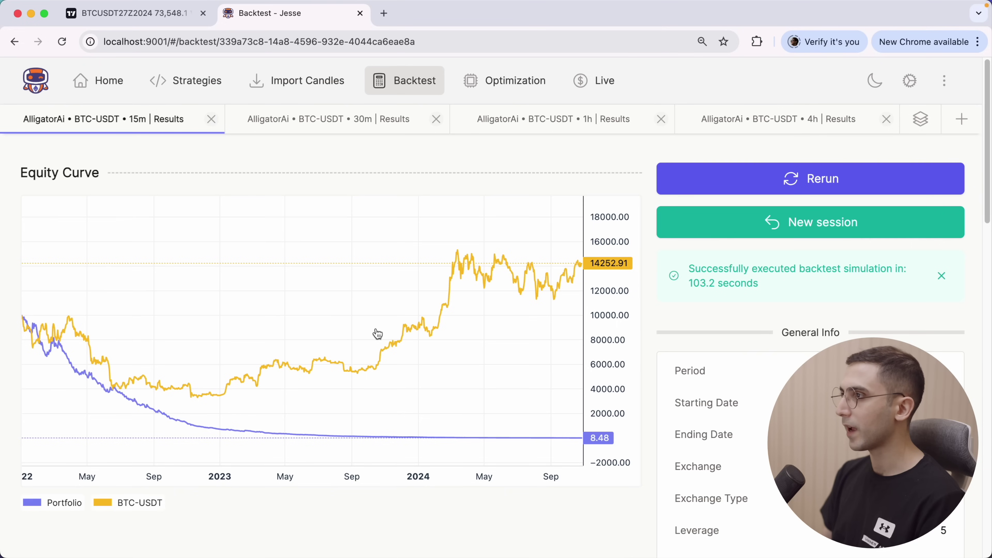
left_click(887, 133)
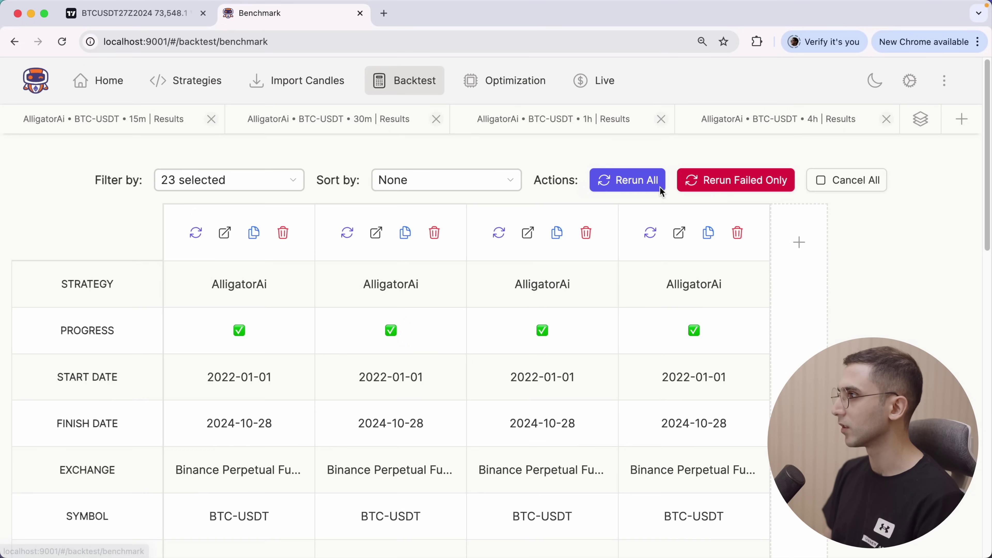
left_click(630, 186)
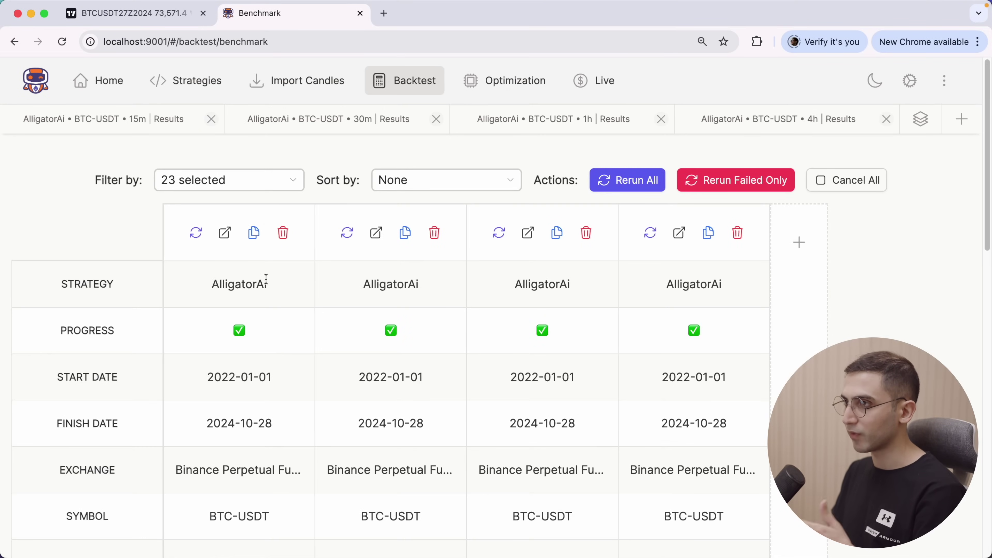
Hide Start Date, Finish Date, Strategy, Exchange, Symbol, Net Profit, Sortino and Omega Ratio rows
left_click(252, 186)
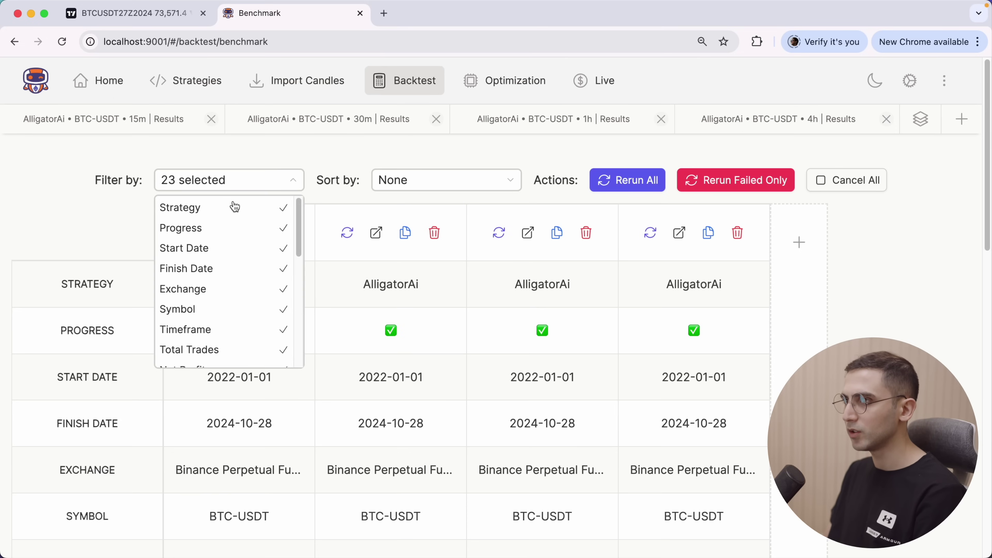
left_click(216, 253)
left_click(226, 268)
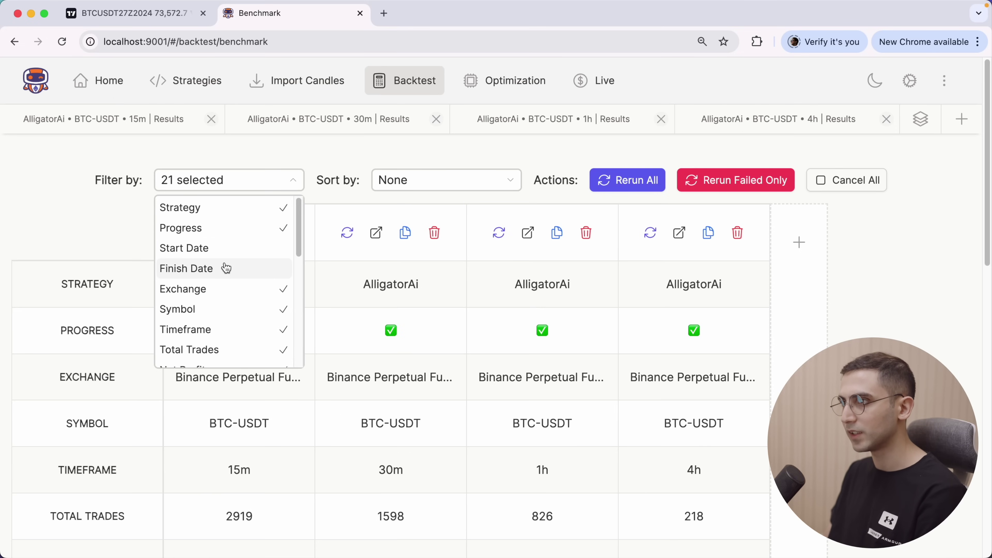
left_click(212, 209)
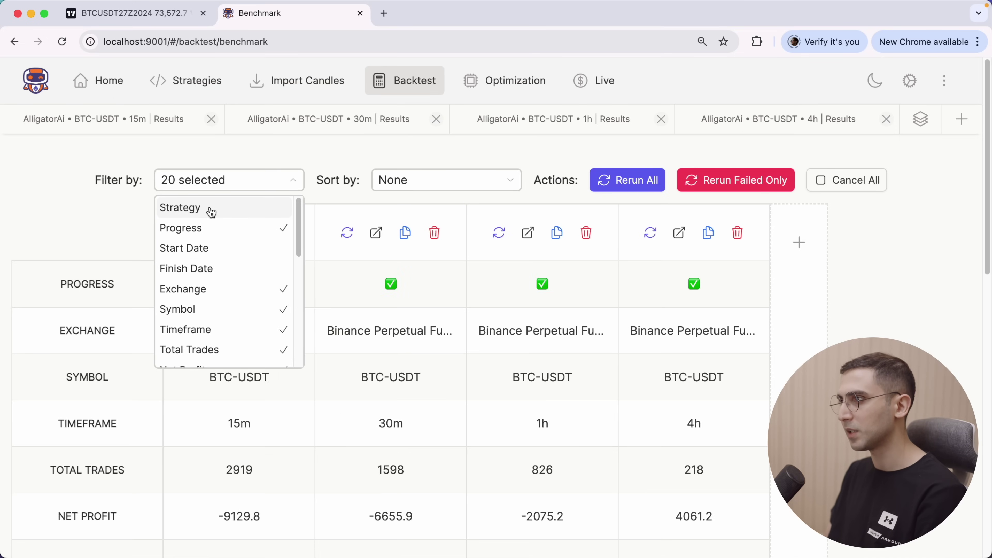
left_click(229, 291)
left_click(228, 312)
scroll(222, 323, "down", 5)
left_click(207, 224)
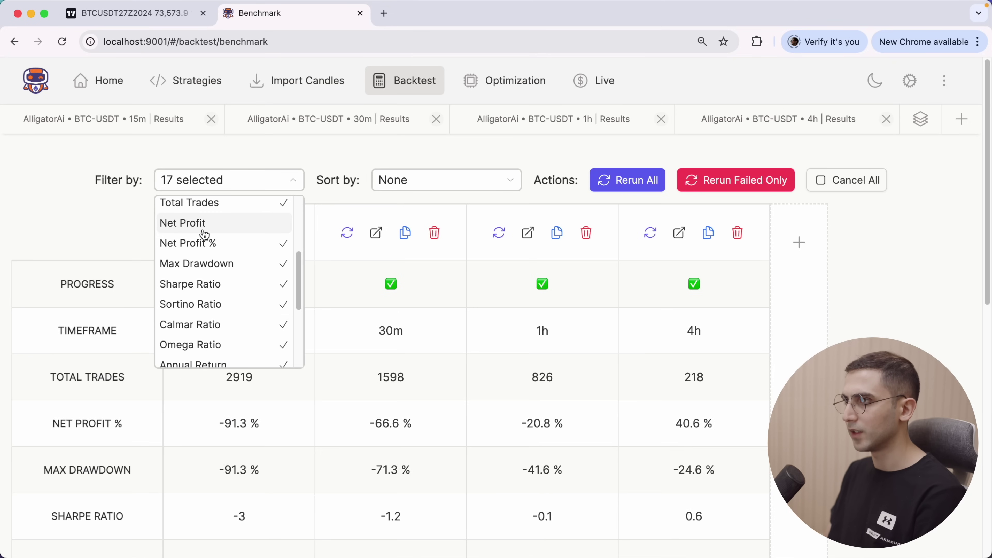
left_click(240, 311)
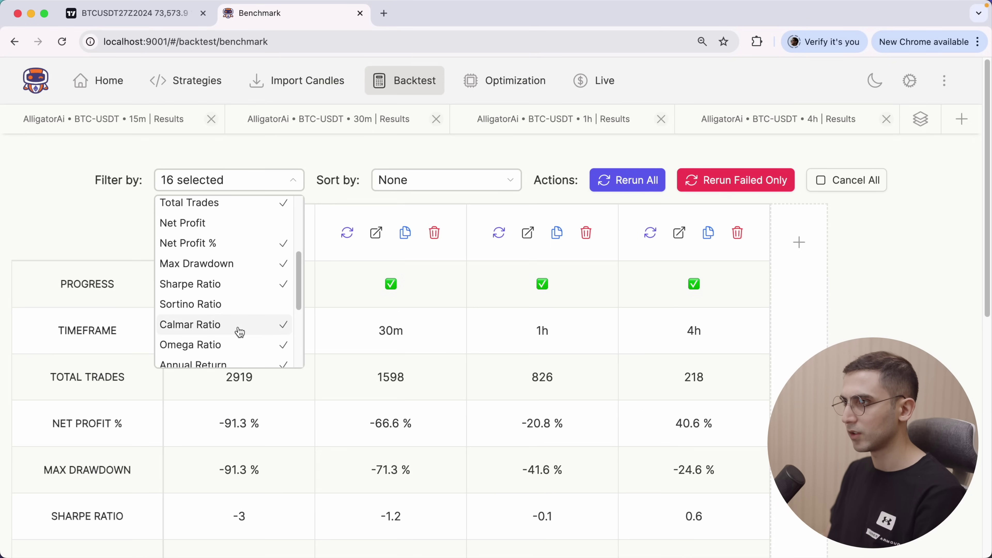
left_click(231, 347)
scroll(232, 353, "down", 3)
left_click(365, 311)
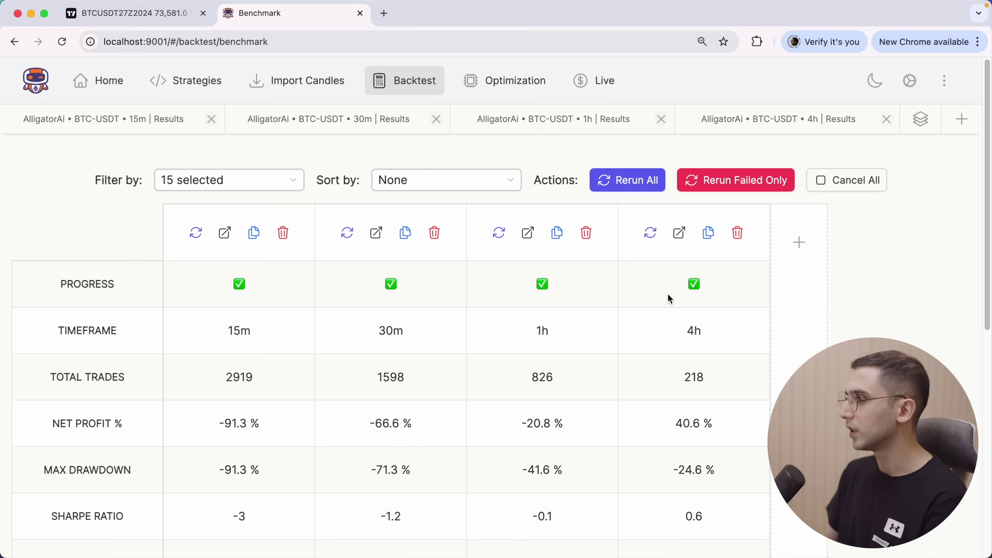
Review the full 4h and 30m backtest results
left_click(679, 233)
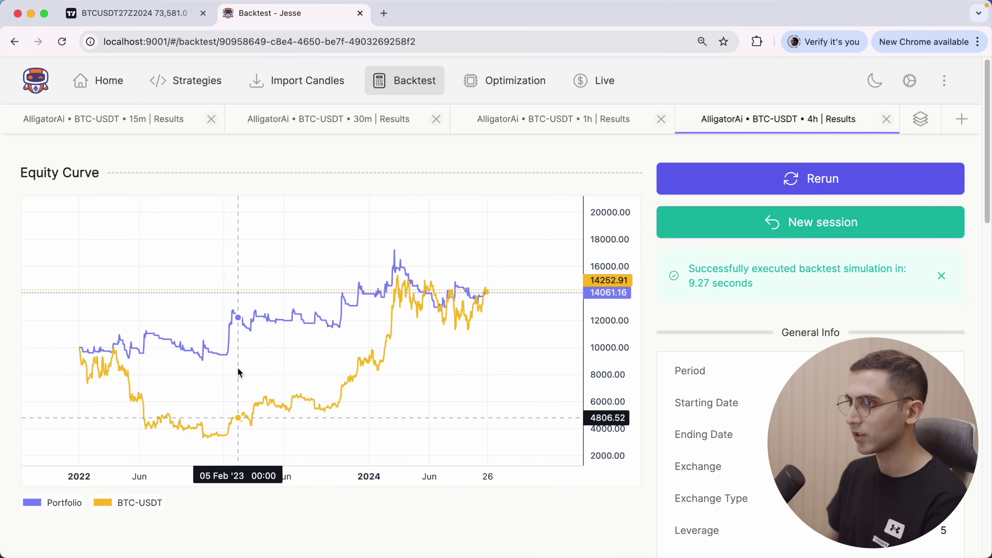
left_click(386, 124)
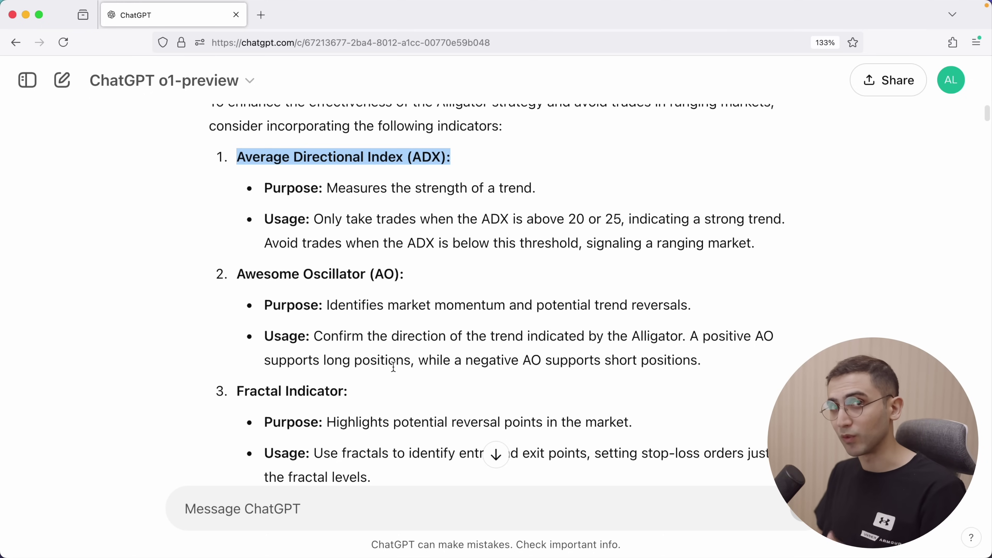
scroll(393, 367, "down", 5)
left_click_drag(237, 292, 405, 288)
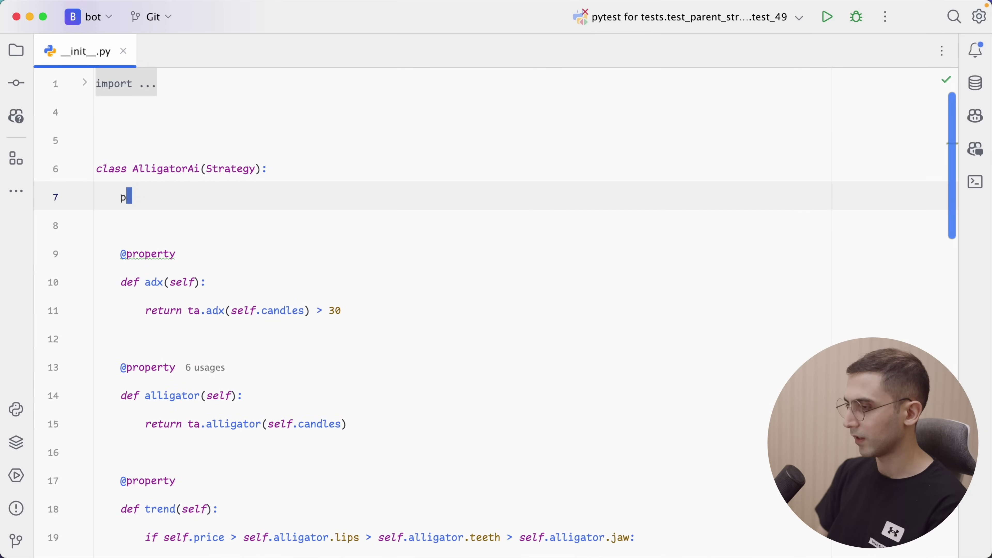
Create a long_trem_candles property returning self.get_candles(self.exchange, self.symbol, '4h')
type("rop")
key("Tab")
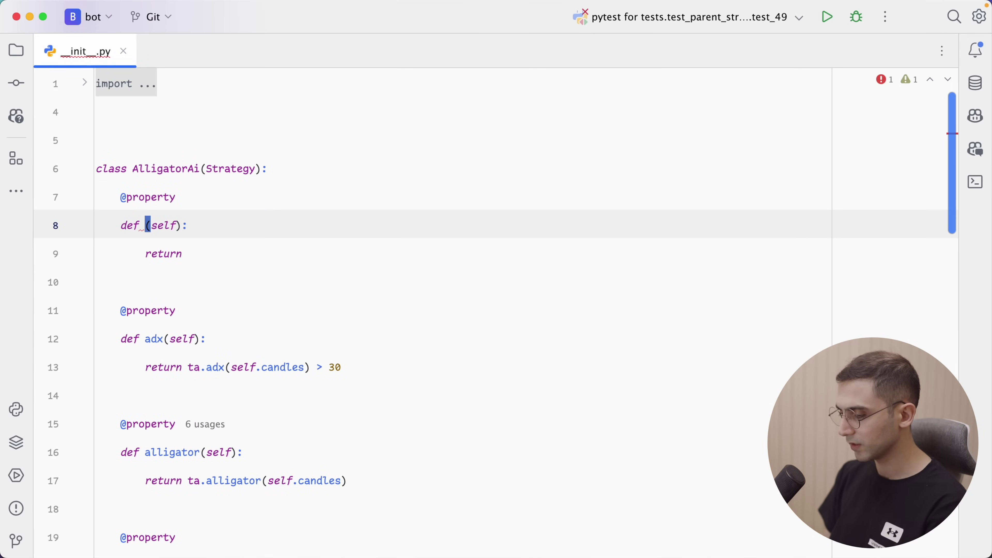
type("long")
type("_tren")
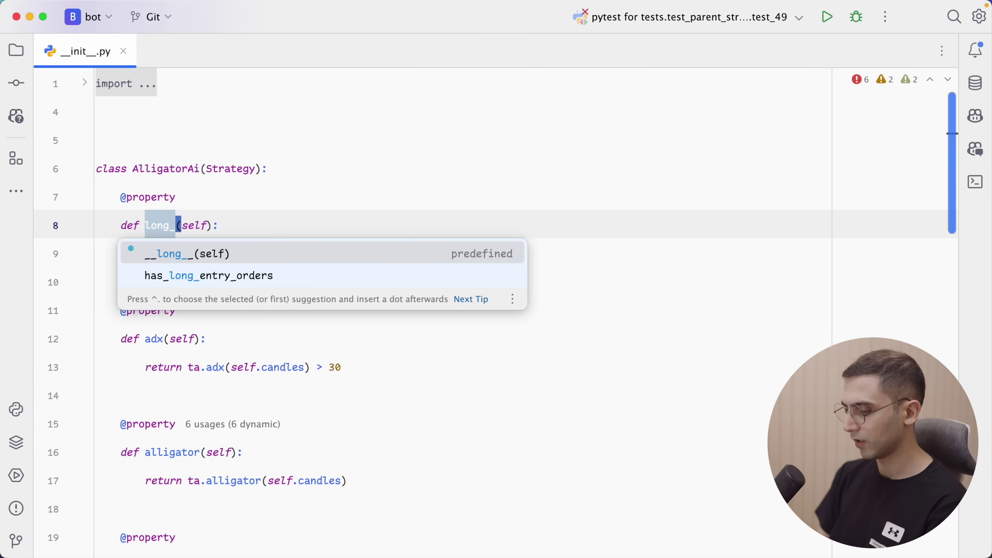
type("_candles")
key("Tab")
type("self.get")
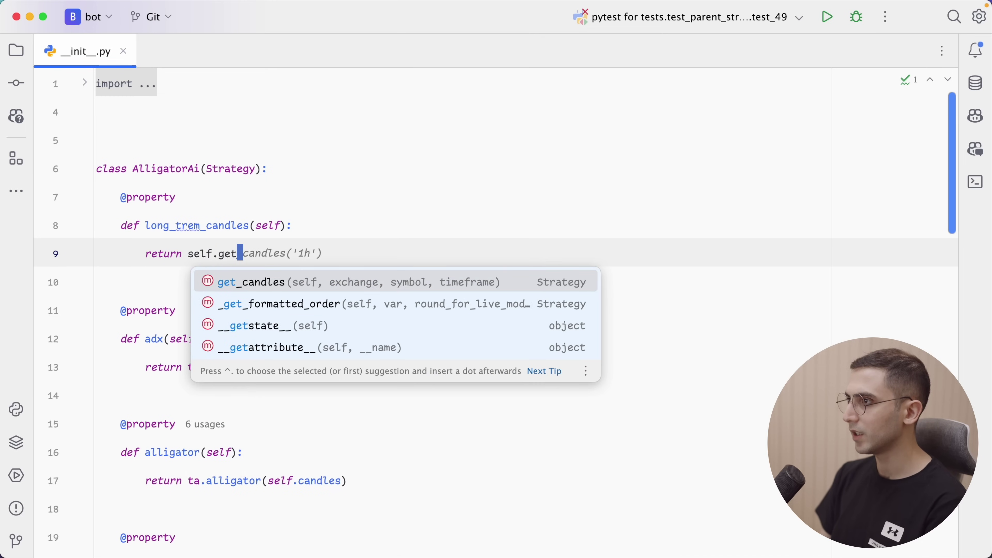
key("Return")
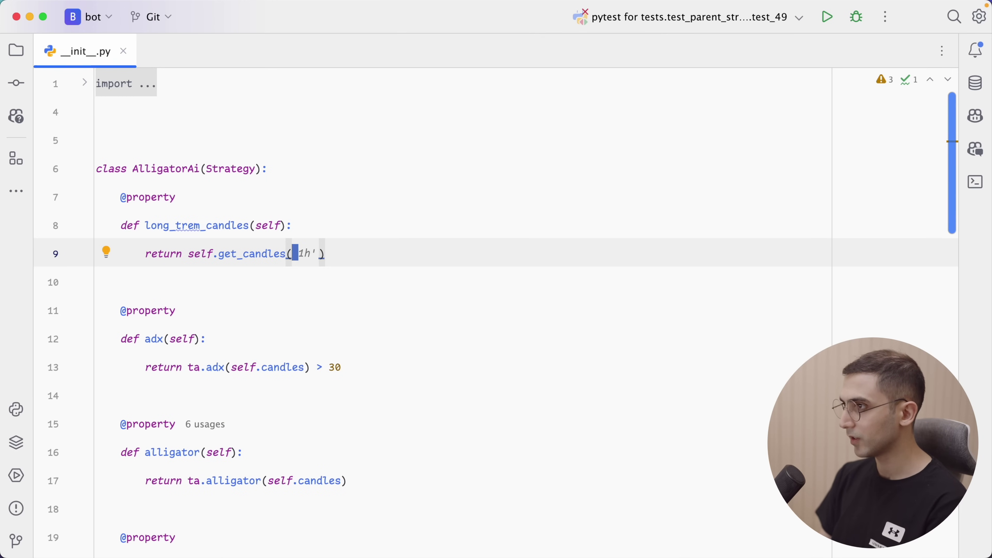
type("self.e")
key("Return")
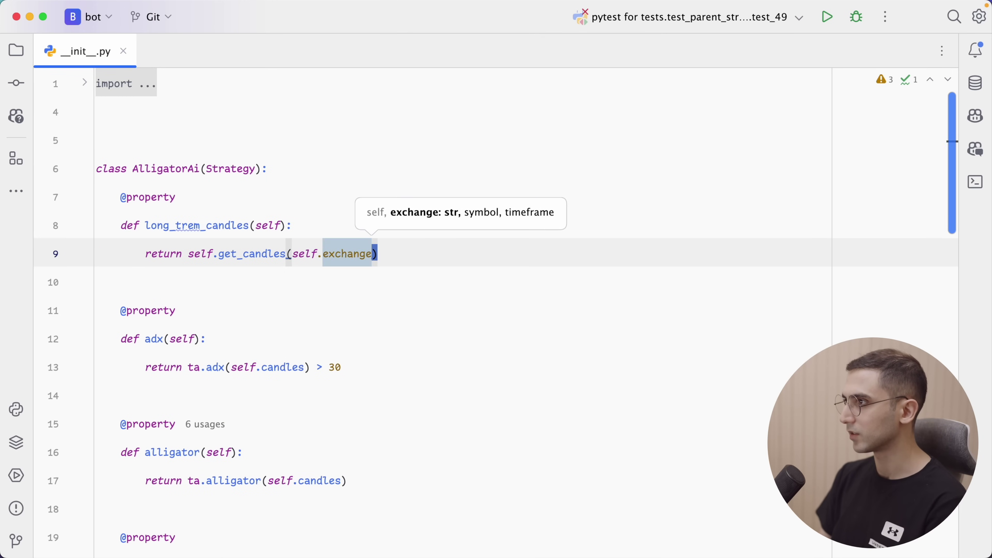
type(", self.sym")
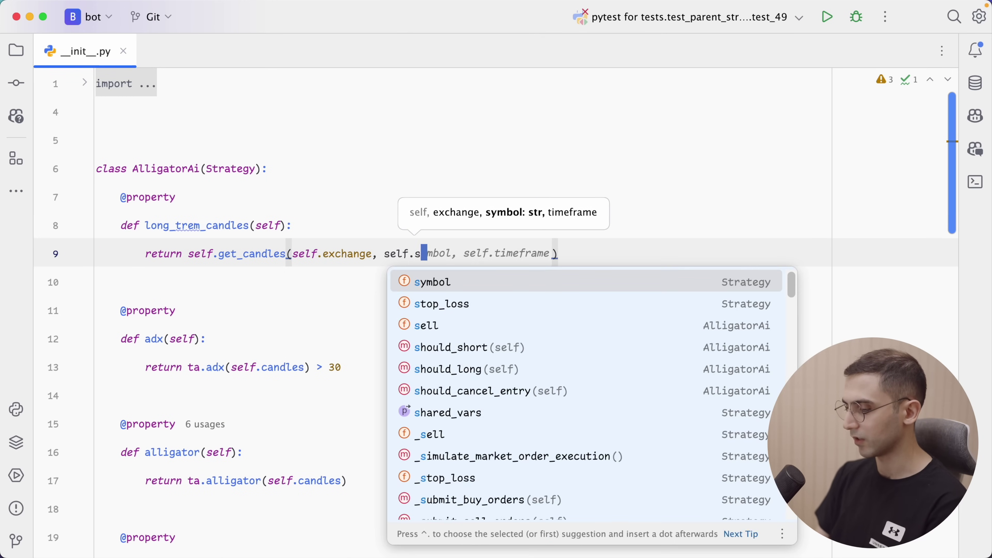
key("Return")
type(",")
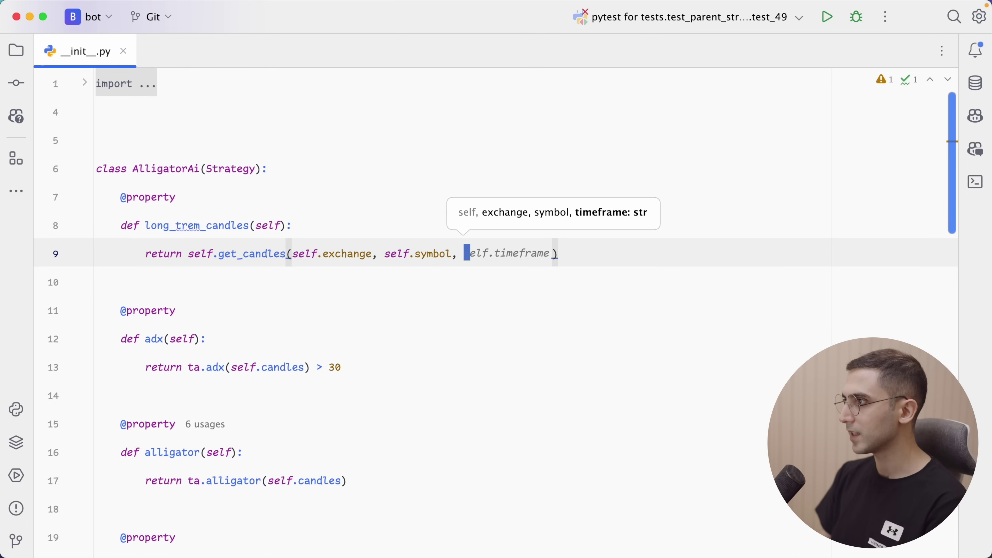
type("self.")
key("BackSpace")
key("BackSpace")
key("BackSpace")
key("BackSpace")
key("BackSpace")
type("'4")
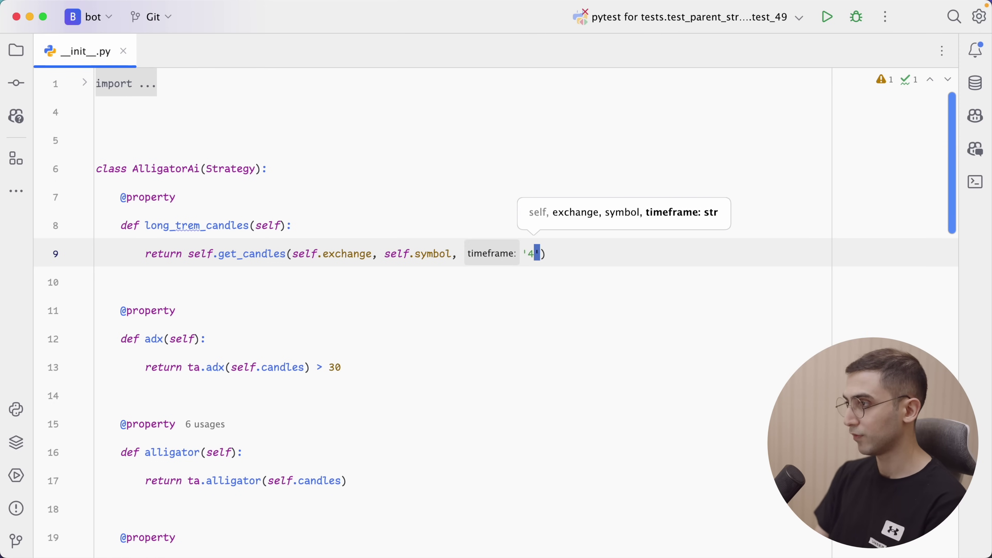
type("h")
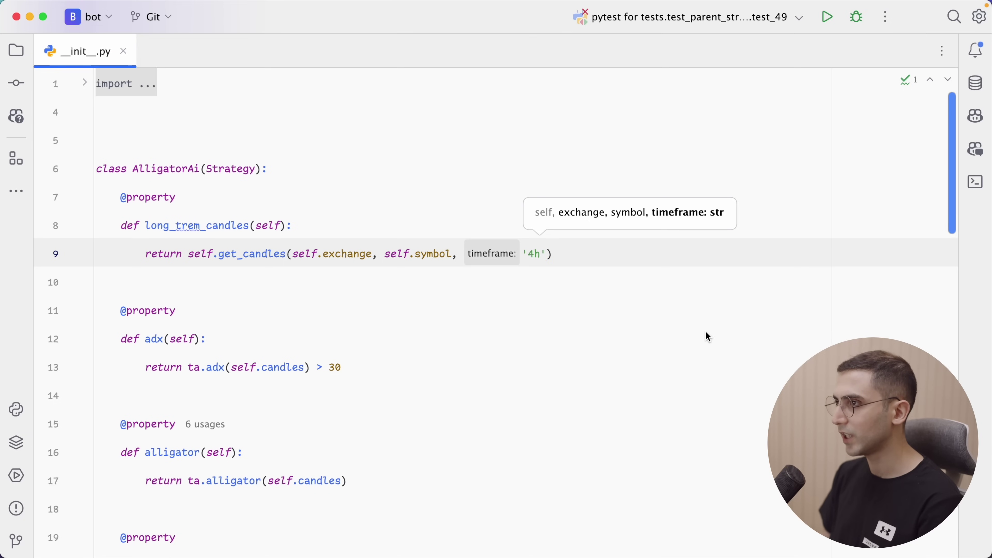
Pass big_tf as the timeframe: '4h' by default, '6h' when self.timeframe is '4h'
key("super+alt+Return")
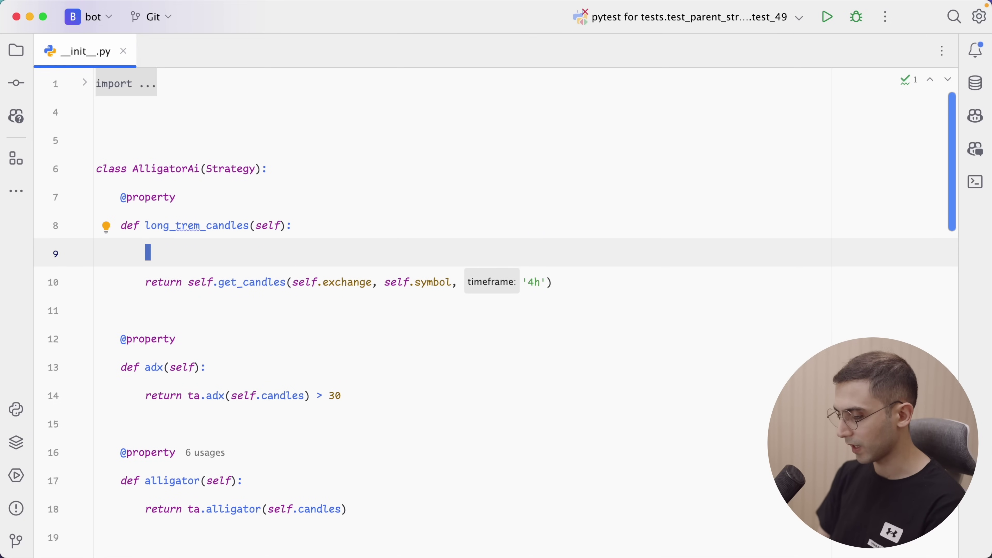
type("big_tf = ")
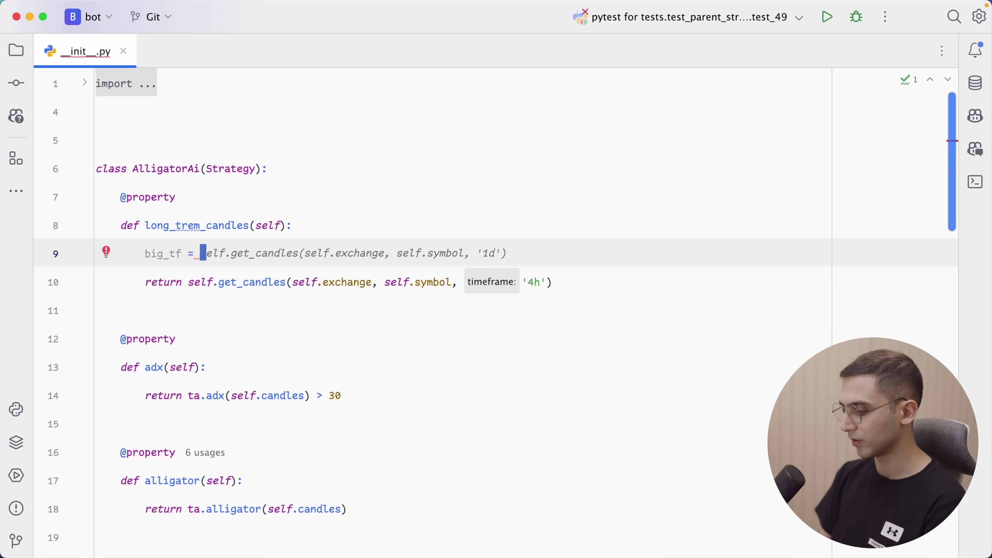
type("'4h'")
key("Return")
type("if self.")
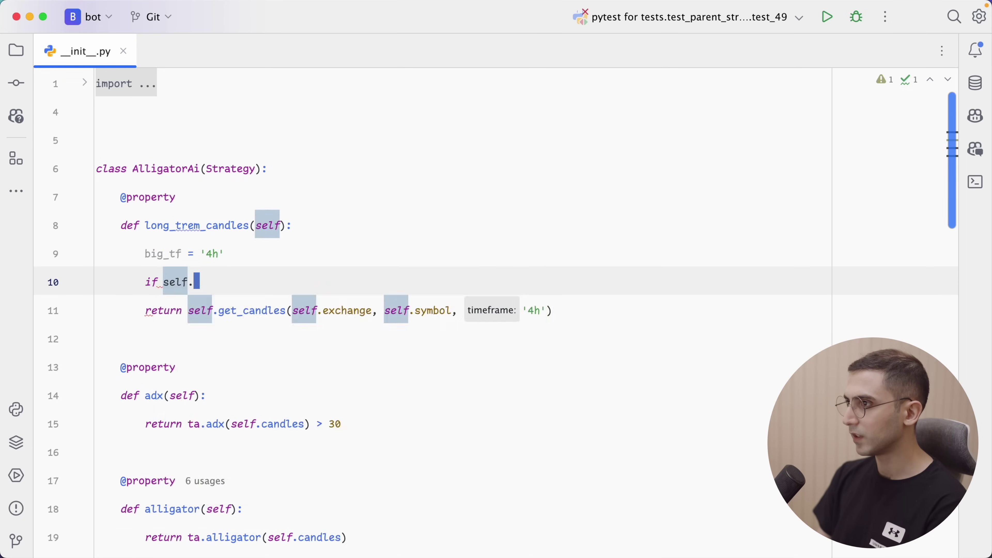
type("time")
key("Down")
key("Return")
type("== '4h':")
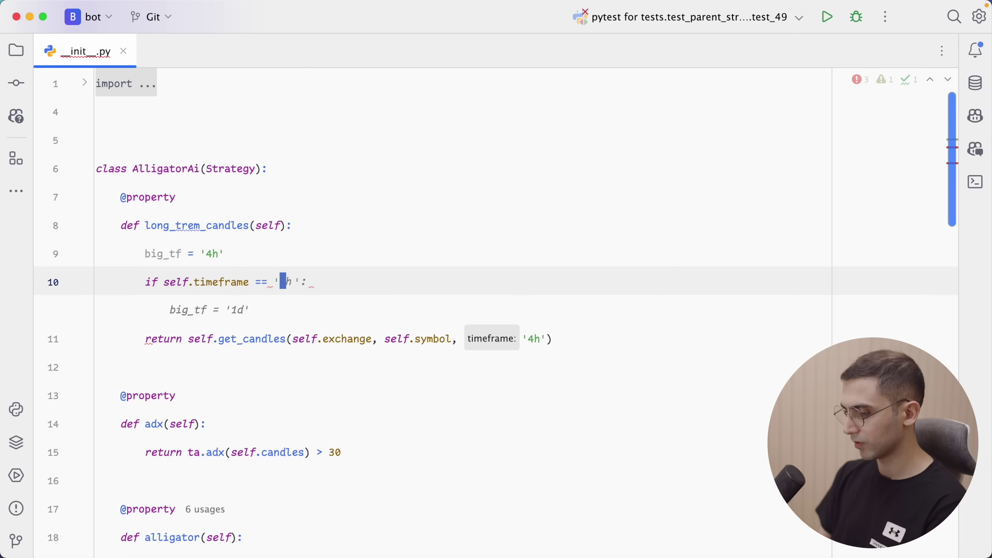
key("Tab")
key("BackSpace")
key("BackSpace")
type("6h")
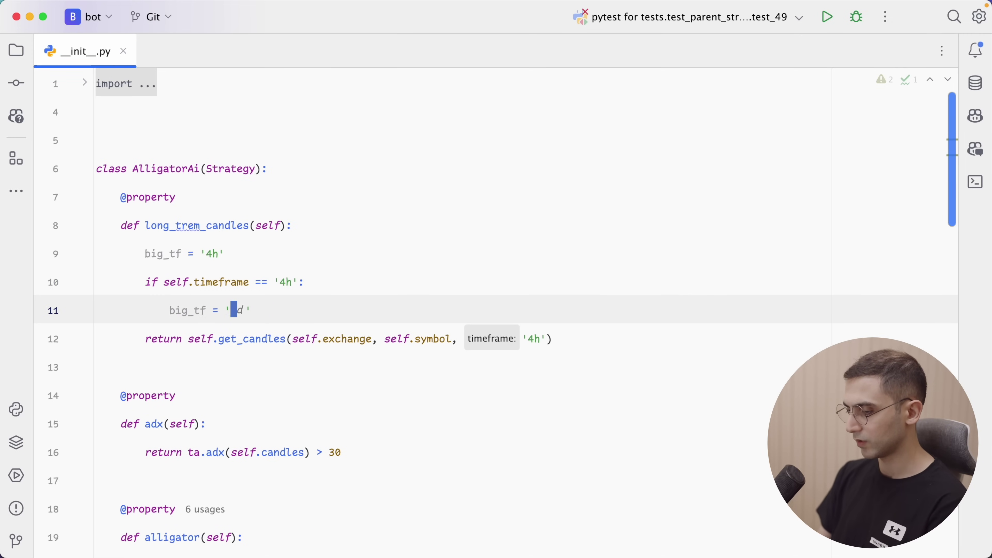
left_click(549, 339)
key("BackSpace")
key("BackSpace")
key("BackSpace")
key("BackSpace")
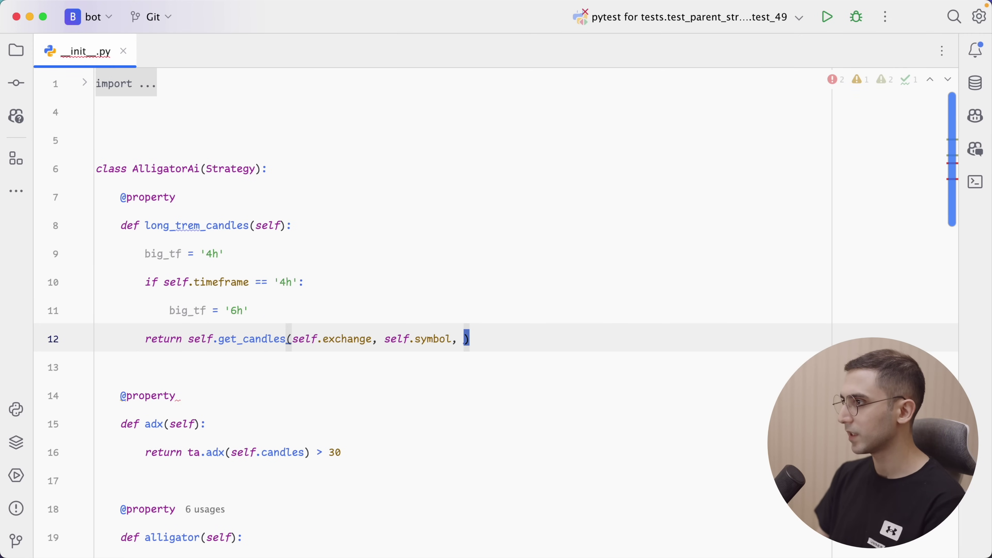
key("Tab")
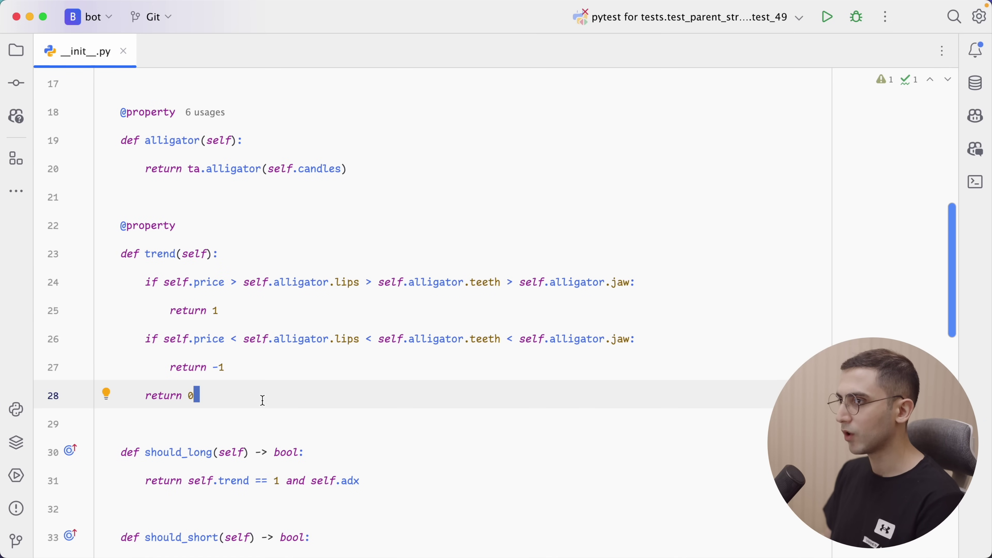
Duplicate the trend property and rename the copy big_trend
left_click_drag(263, 400, 14, 226)
key("ctrl+c")
left_click(238, 383)
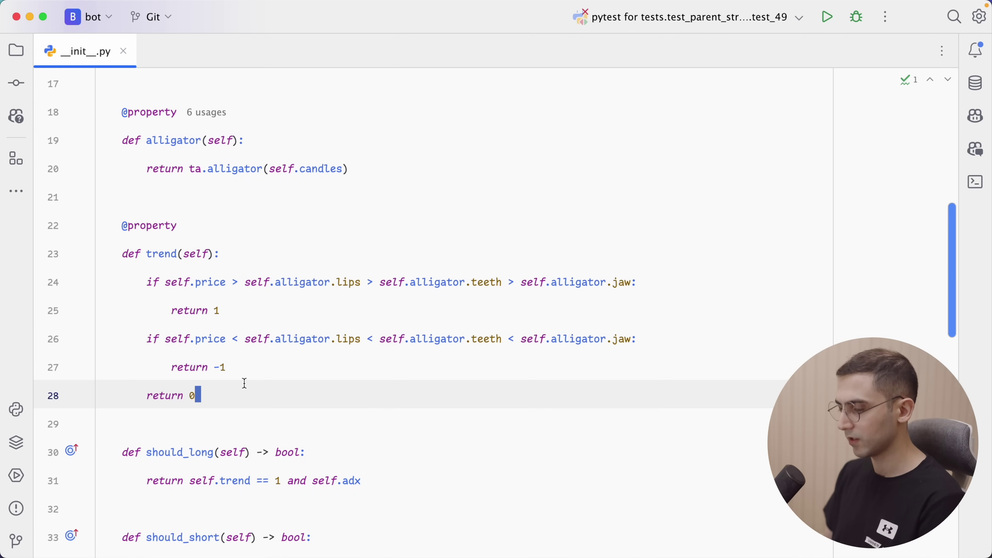
key("Return")
key("Return")
key("ctrl+v")
left_click(145, 376)
type("big_")
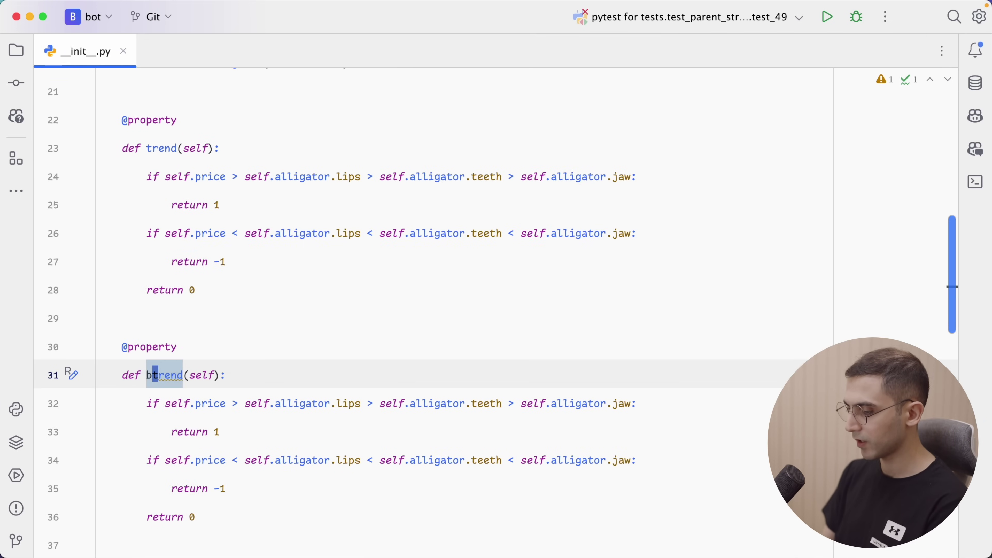
key("Down")
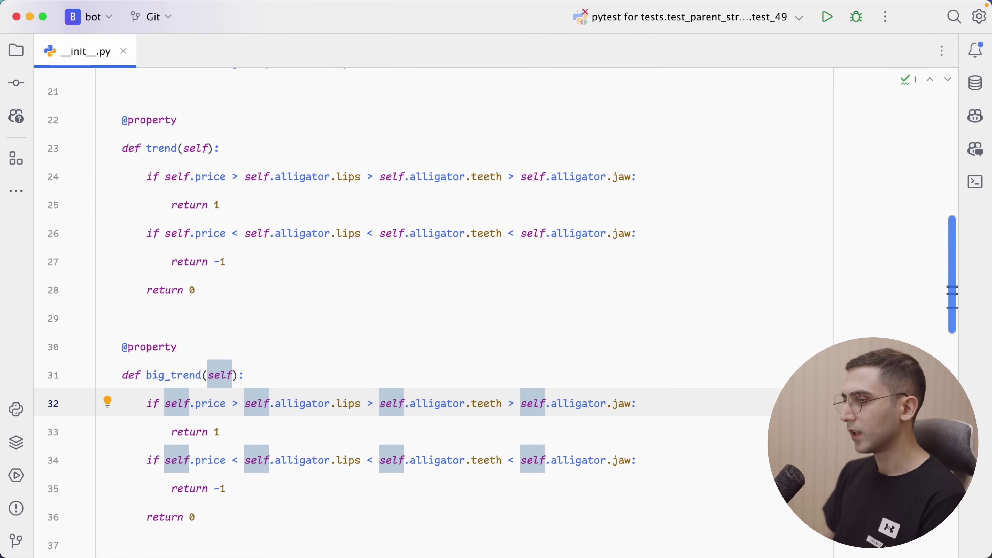
left_click_drag(253, 404, 293, 408)
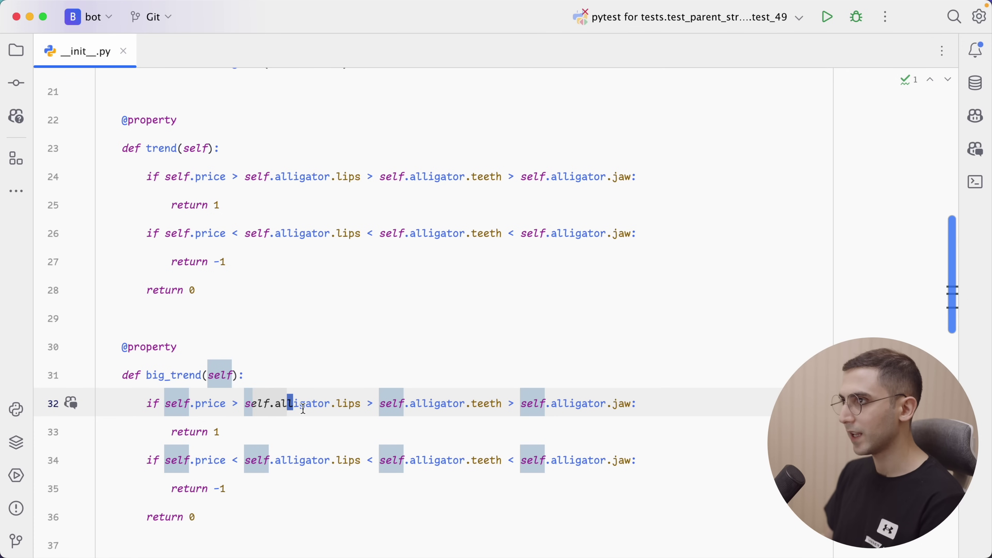
Duplicate the alligator property as big_alligator, computed from long_trem_candles
scroll(256, 384, "up", 4)
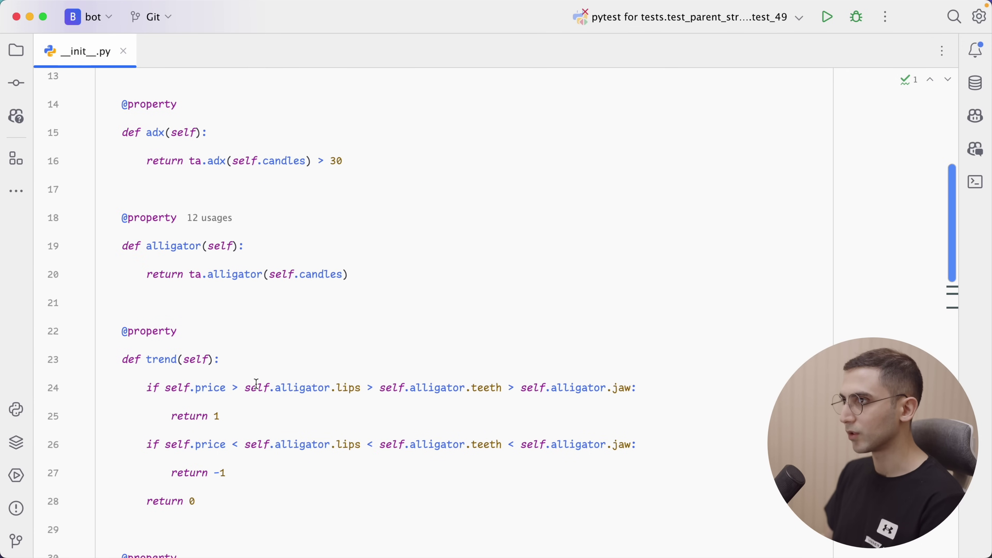
left_click(291, 275)
left_click_drag(350, 275, 44, 211)
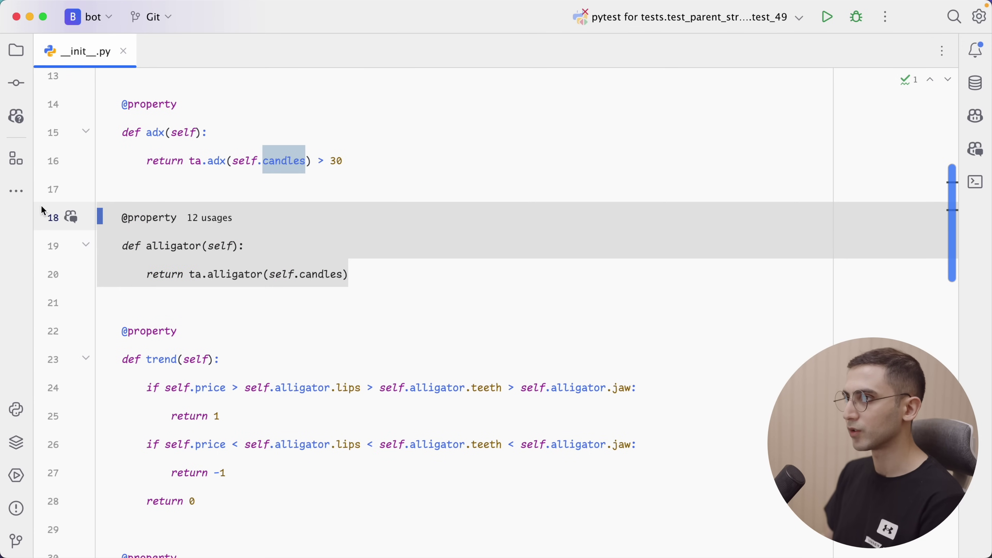
key("super+c")
left_click(386, 282)
key("Return")
key("Return")
key("super+v")
key("Up")
key("Left")
key("Left")
key("Left")
key("Left")
key("Left")
key("Left")
key("Left")
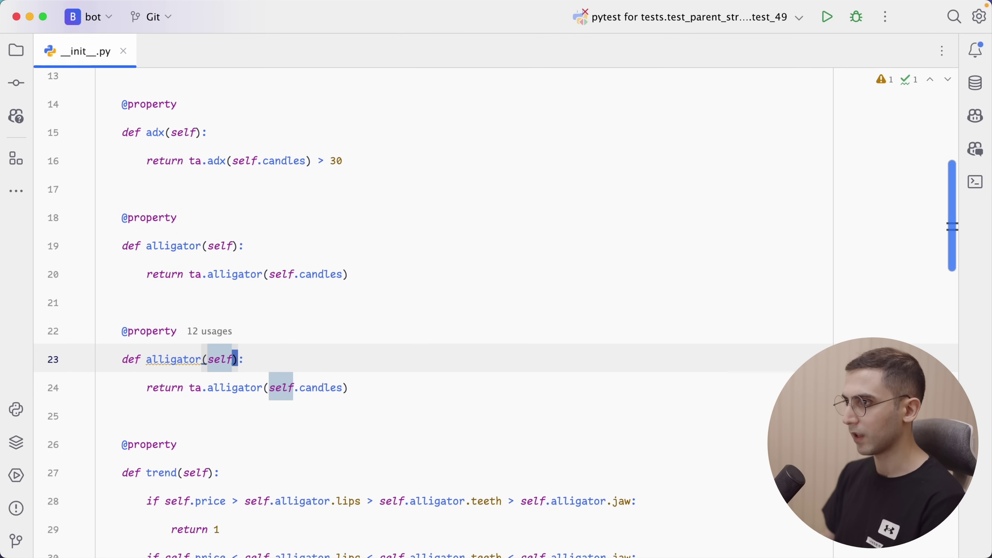
key("alt+Left")
type("big_")
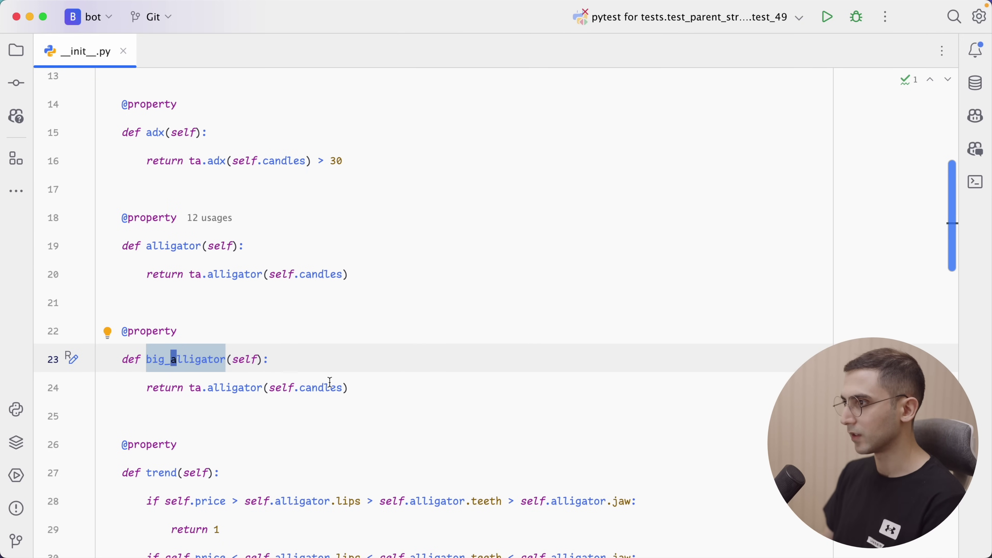
left_click(344, 387)
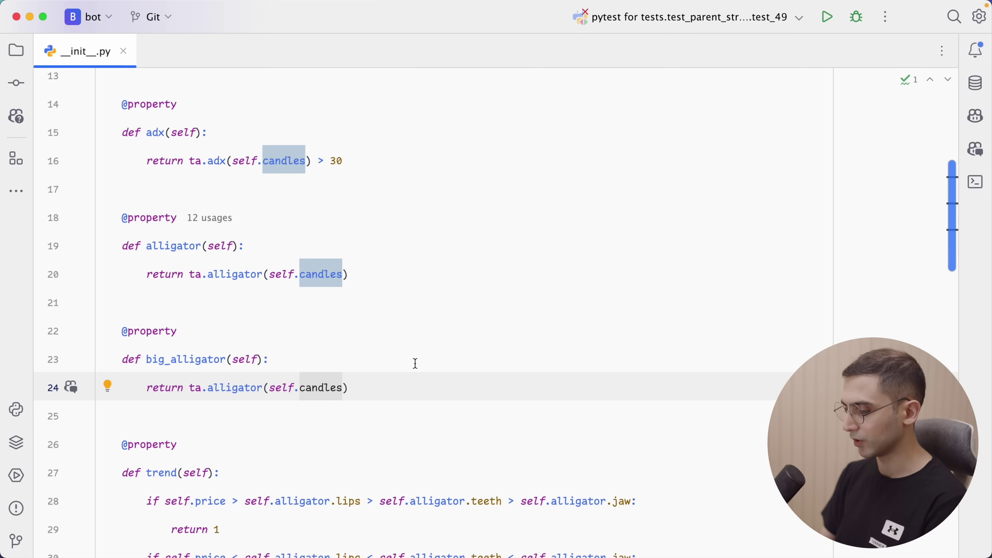
key("alt+BackSpace")
type("long")
key("Return")
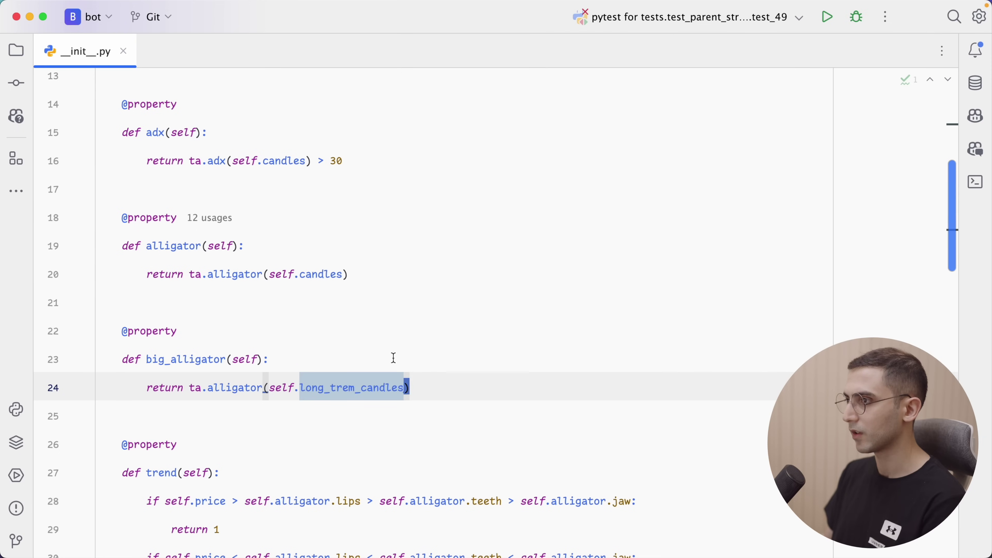
Make every alligator reference inside big_trend use big_alligator instead
scroll(393, 358, "down", 4)
double_click(307, 399)
key("ctrl+g")
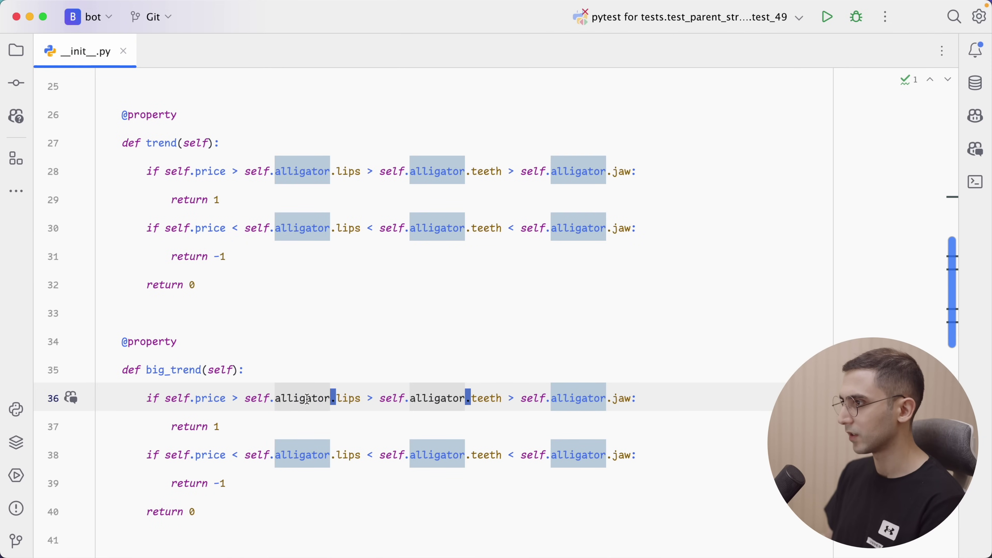
key("ctrl+g")
key("ctrl+g")
key("ctrl+g")
key("ctrl+g")
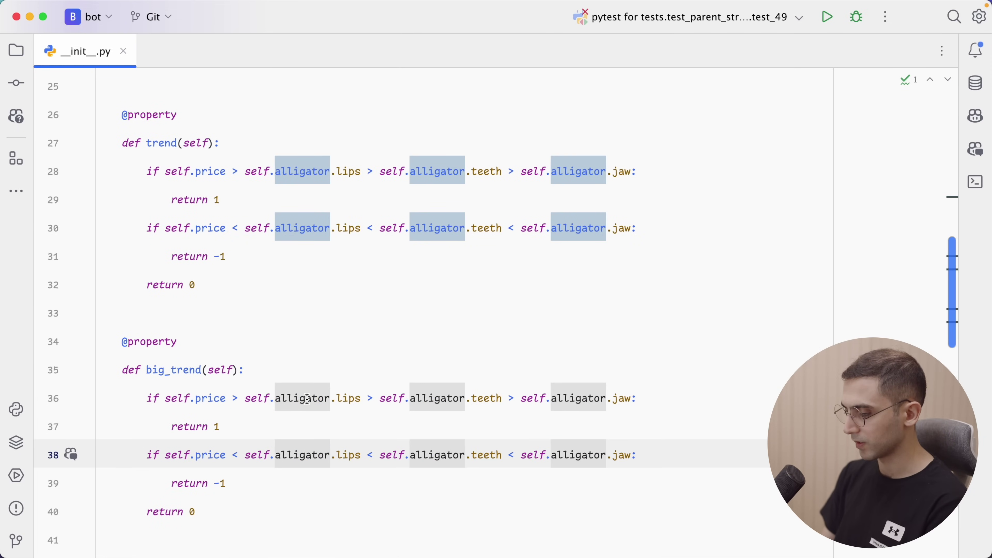
type("big_a")
key("Return")
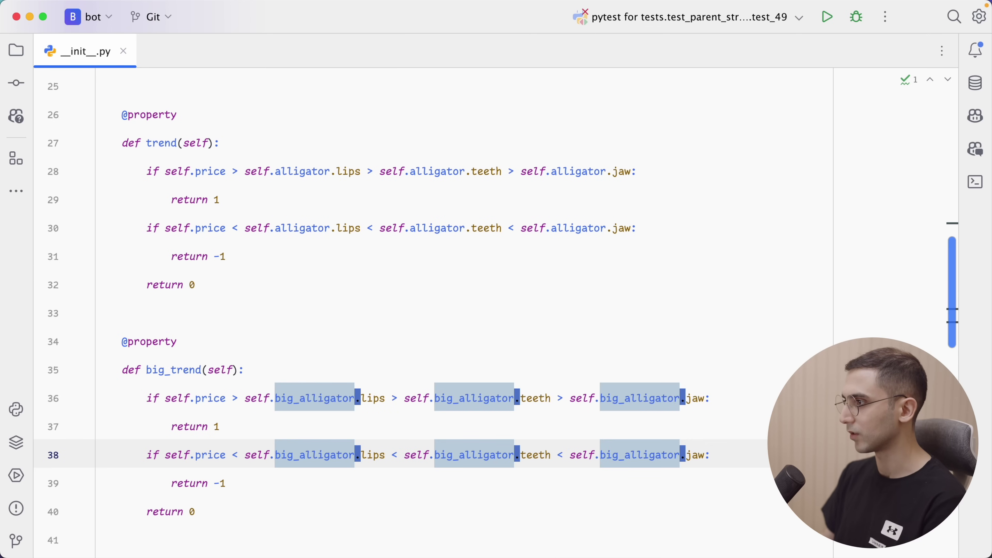
left_click(262, 502)
Require big_trend == 1 in should_long and big_trend == -1 in should_short
scroll(328, 381, "down", 5)
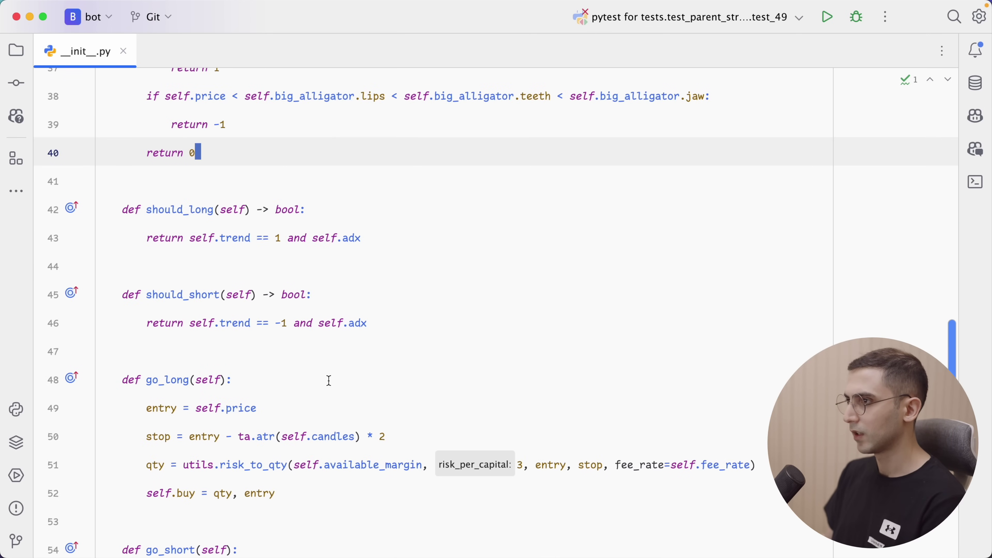
left_click(387, 245)
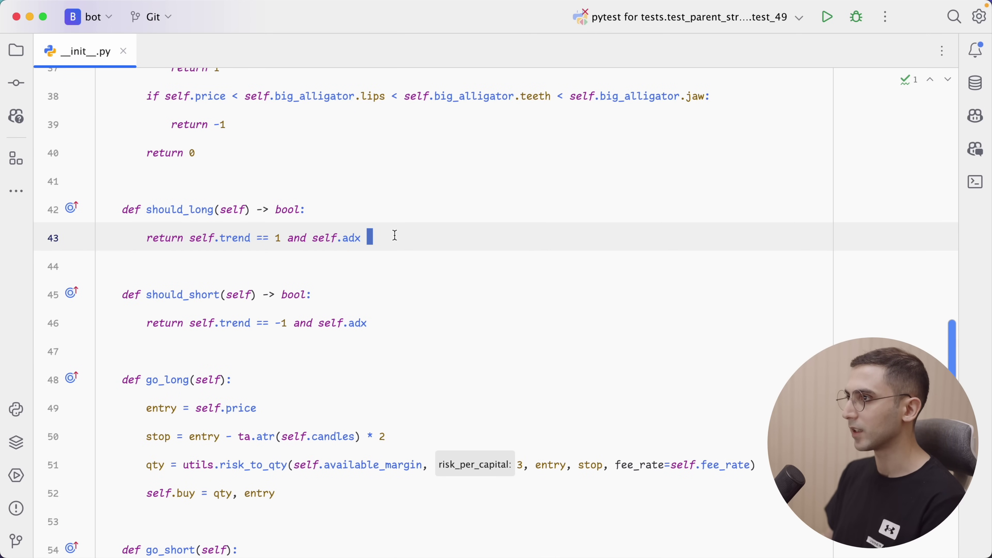
key("Tab")
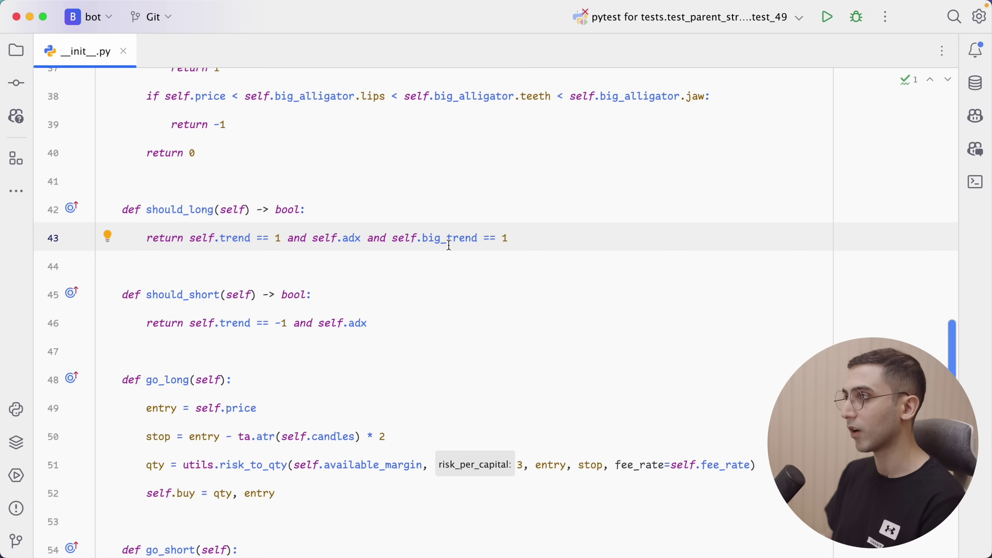
left_click(410, 311)
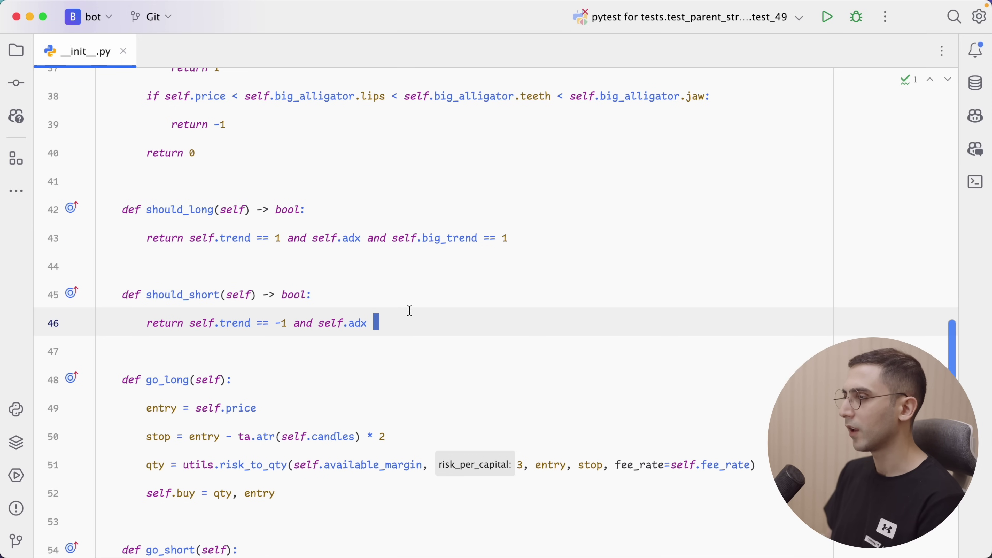
key("Tab")
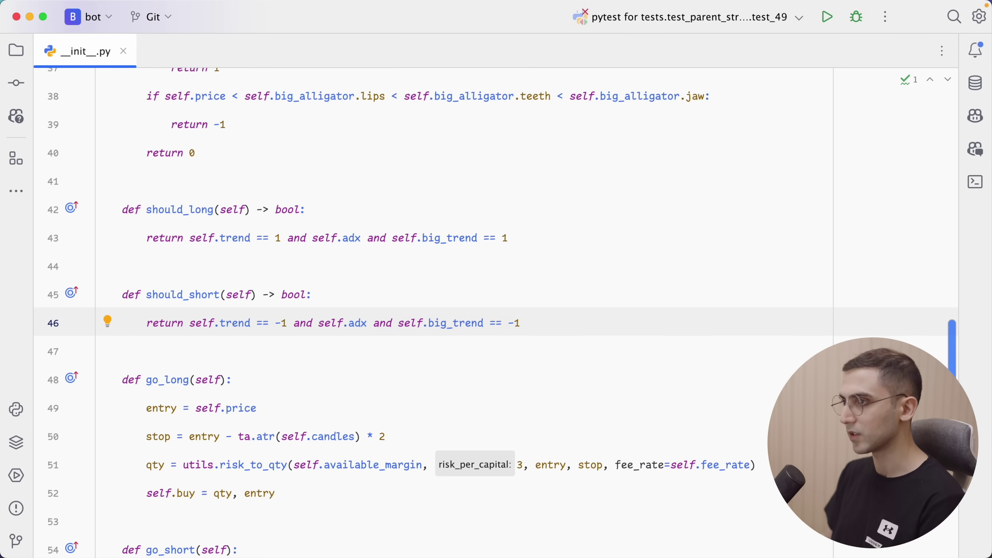
Rerun all benchmark backtests with the big-trend filter and review the 4h, 1h, 30m and 15m results
key("super+Tab")
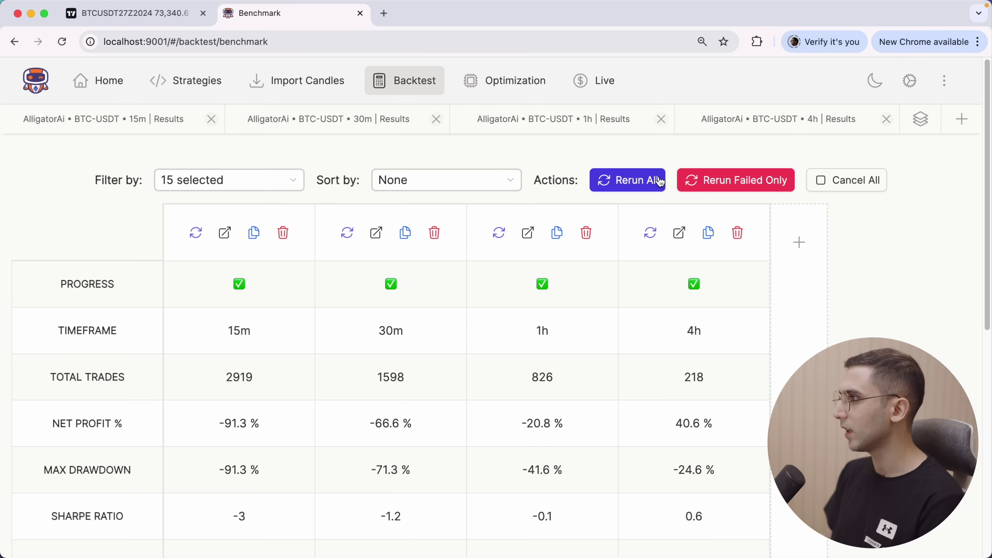
left_click(638, 178)
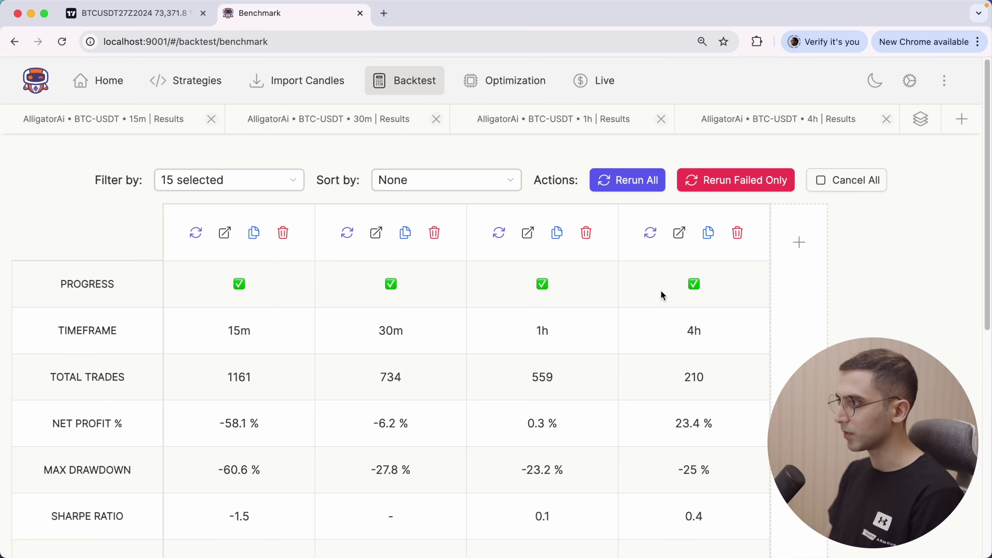
left_click(679, 233)
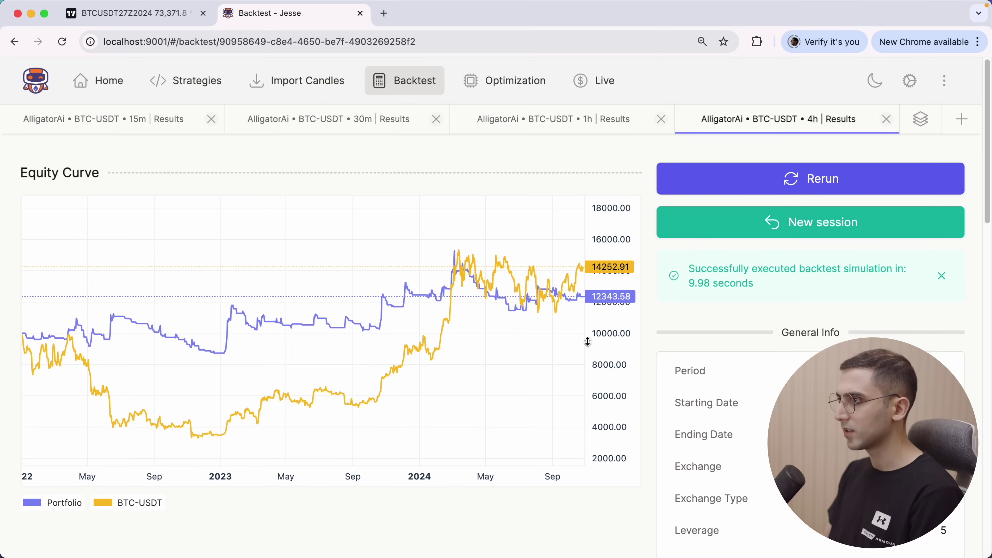
left_click(548, 125)
left_click(387, 127)
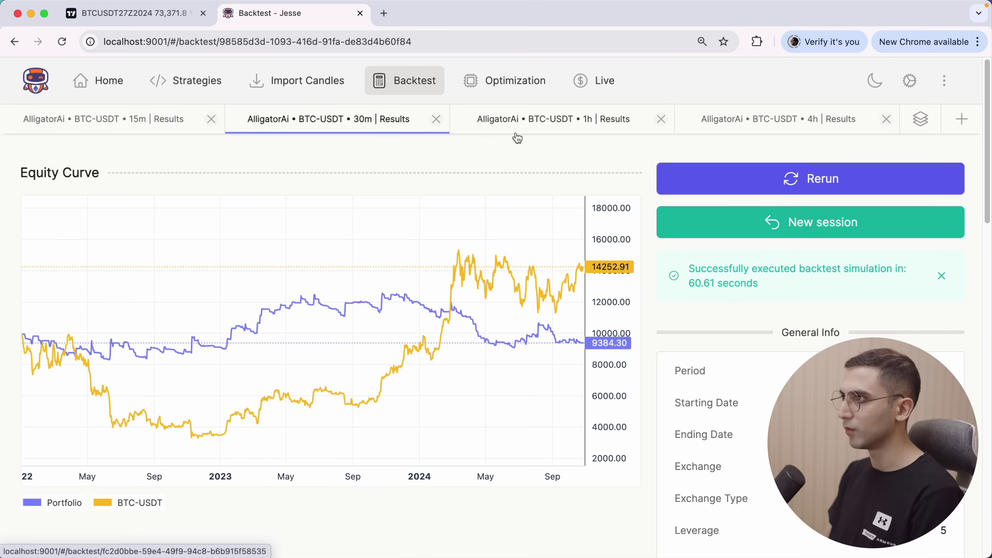
left_click(515, 131)
left_click(375, 131)
left_click(162, 132)
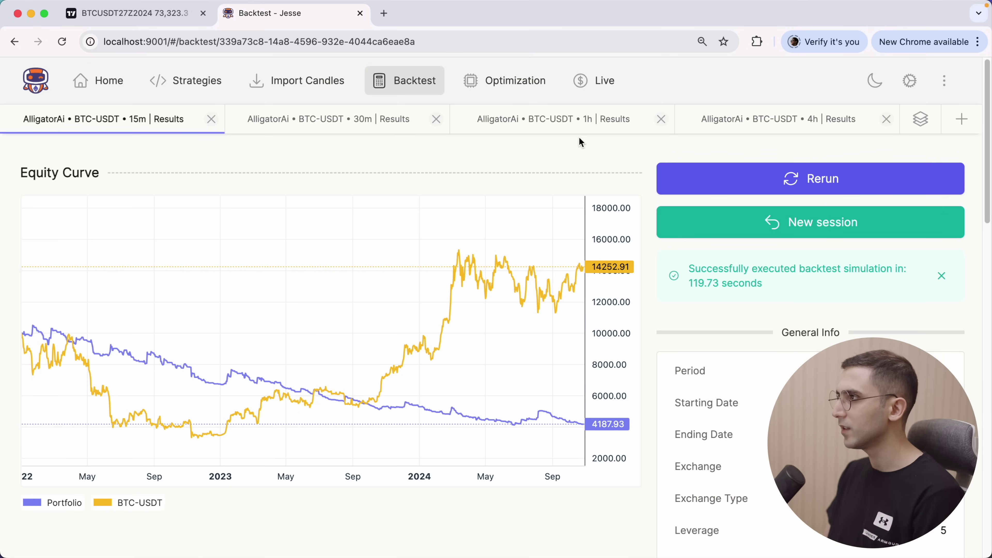
left_click(563, 131)
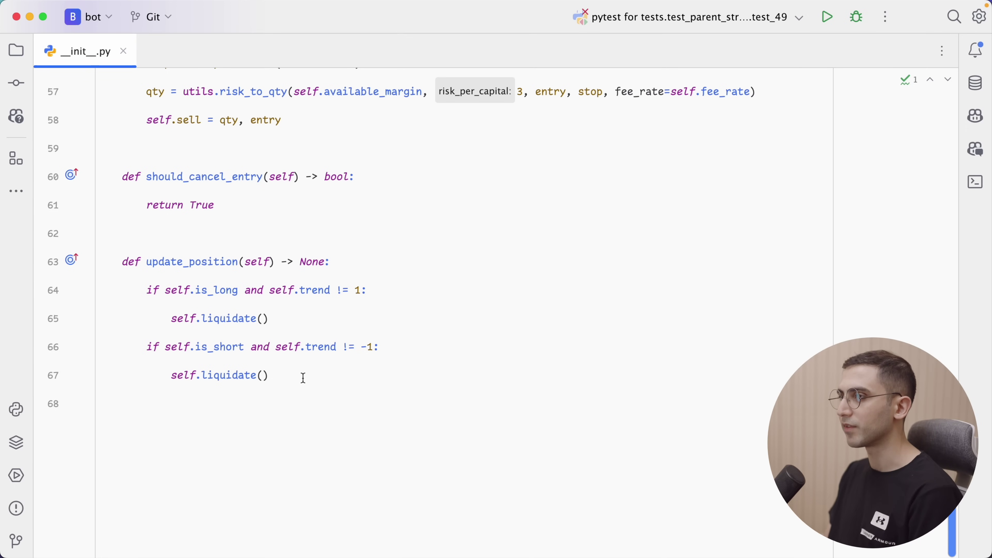
Delete the existing update_position method from the AlligatorAi strategy
left_click_drag(303, 378, 144, 289)
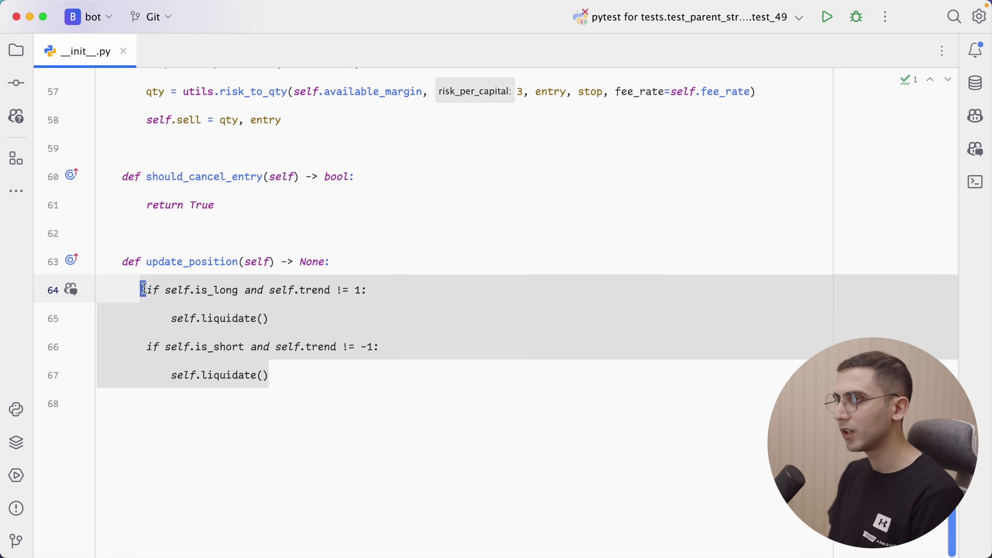
left_click(144, 289)
mouse_move(199, 334)
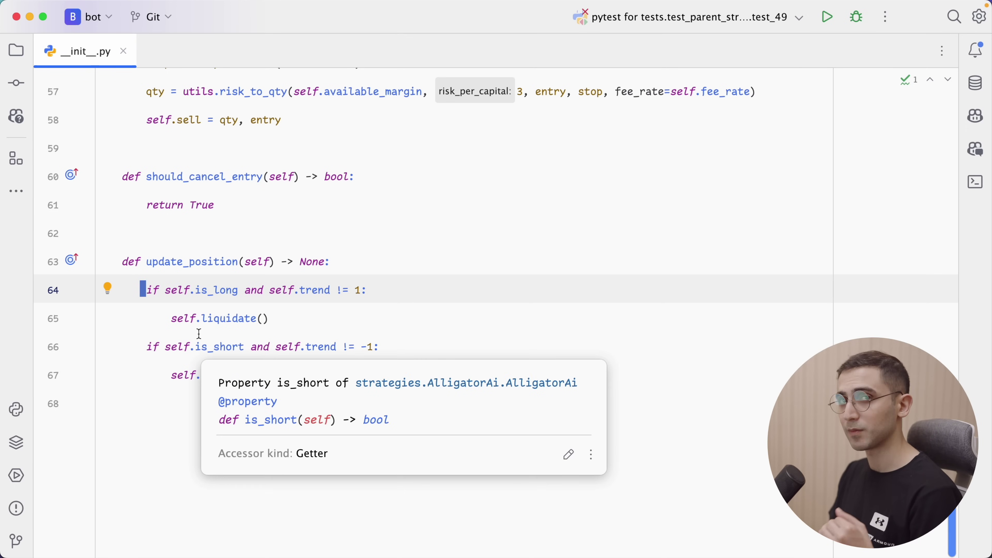
left_click(244, 244)
left_click(338, 507, "shift")
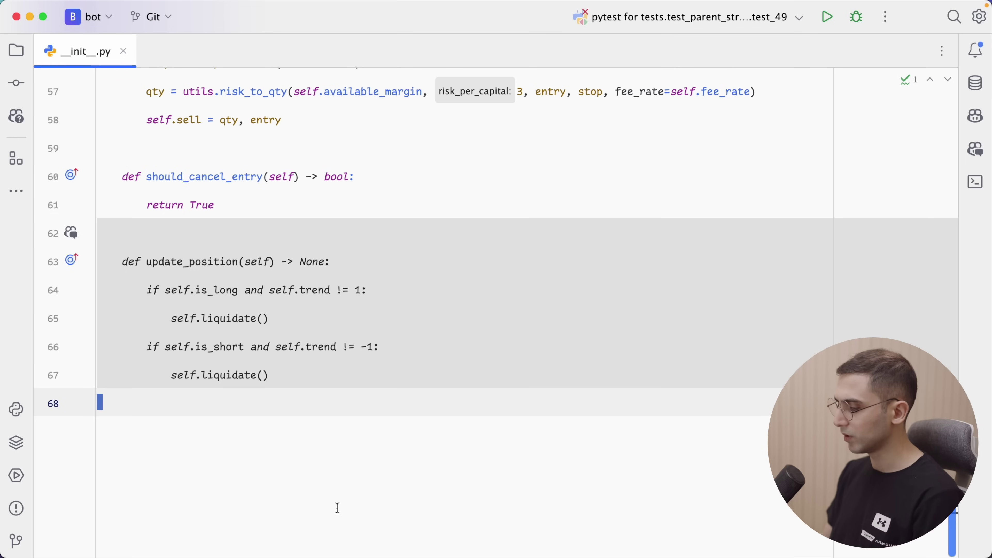
key("BackSpace")
Start an on_open_position hook with an is_long branch and a stop-loss line
key("Return")
type("def ")
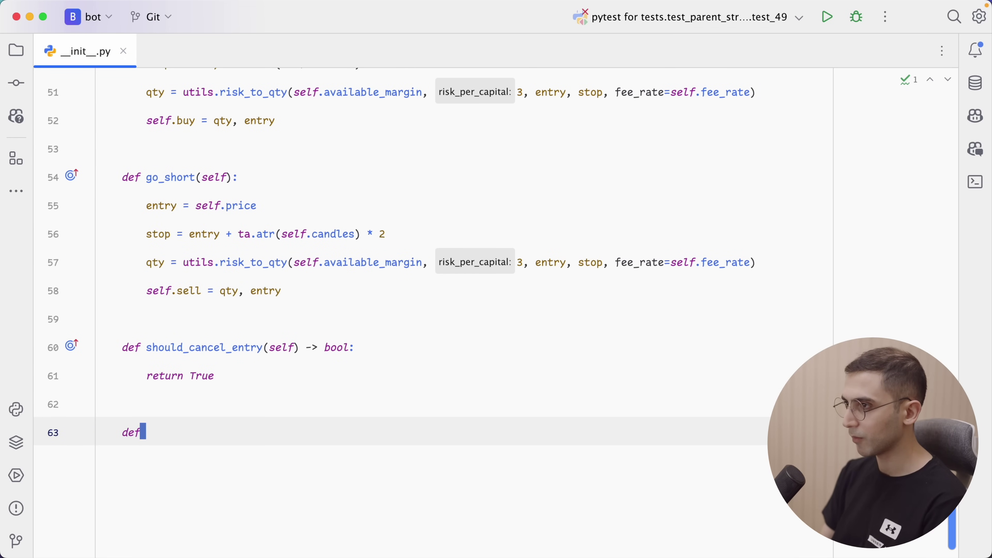
type("on")
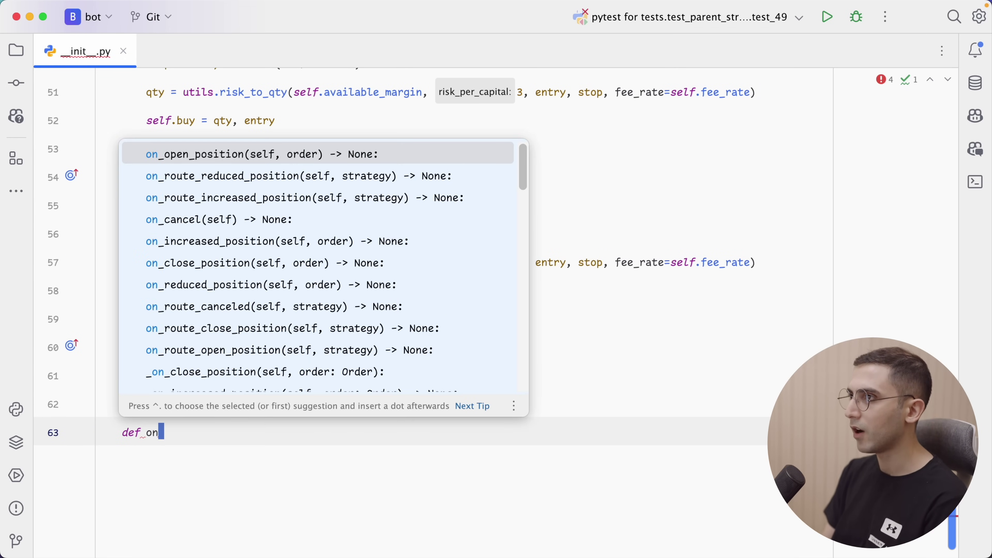
key("Return")
key("Return")
type("if self.i")
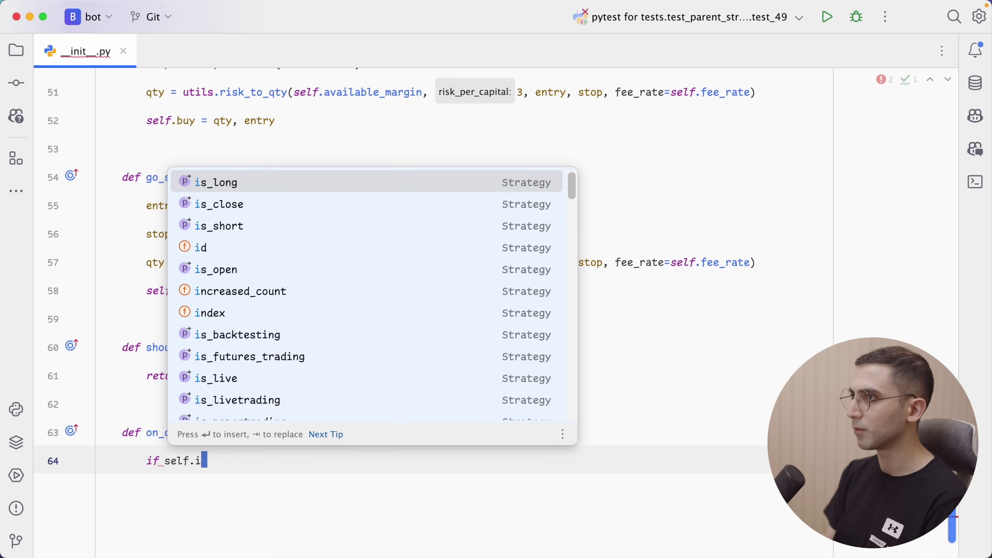
key("Return")
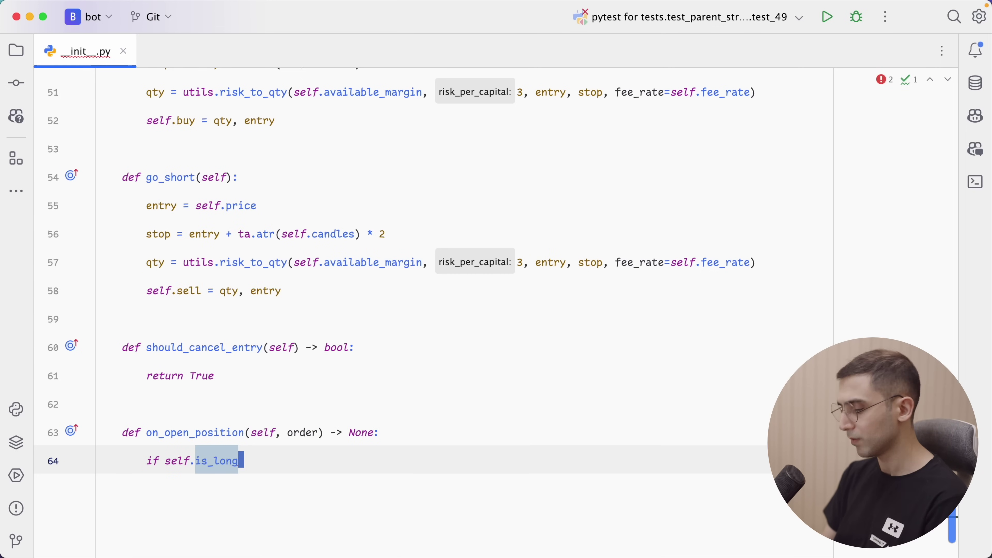
type(":")
key("Return")
type("self.stop")
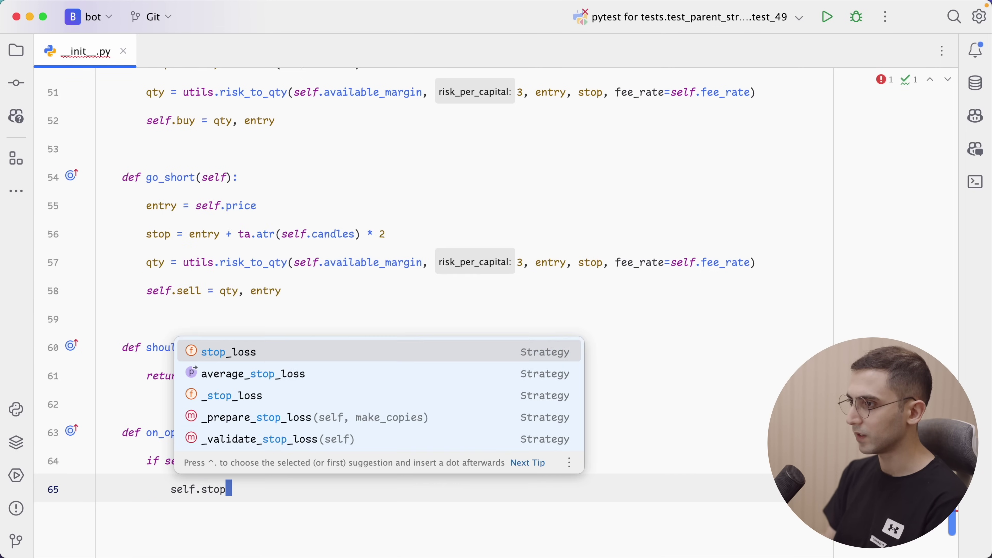
key("Return")
type("= self.p")
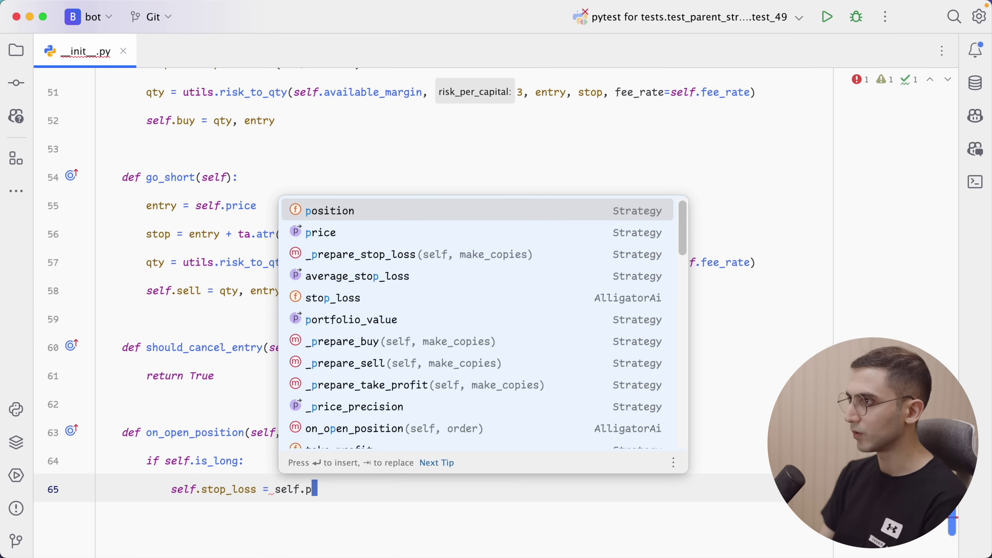
key("Return")
type(".")
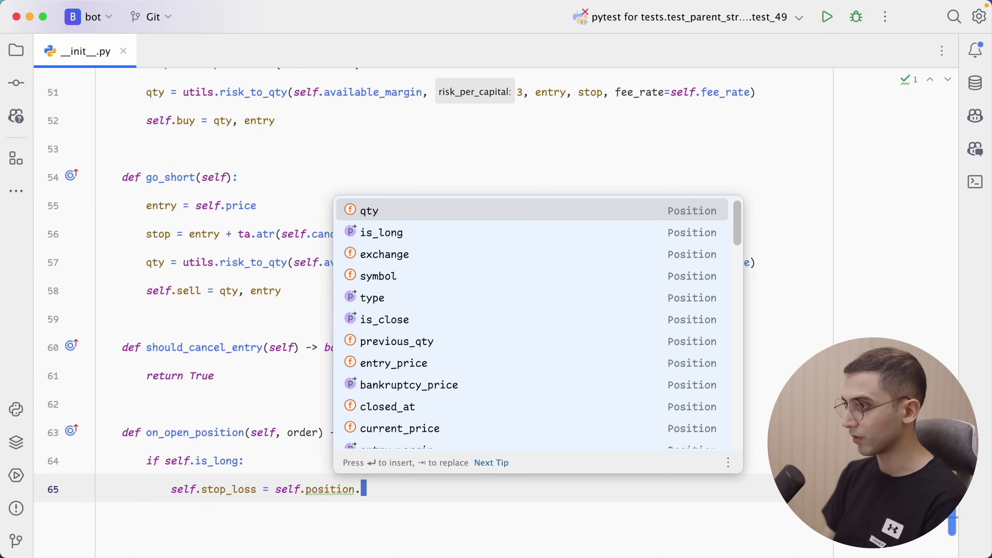
key("Return")
type(",")
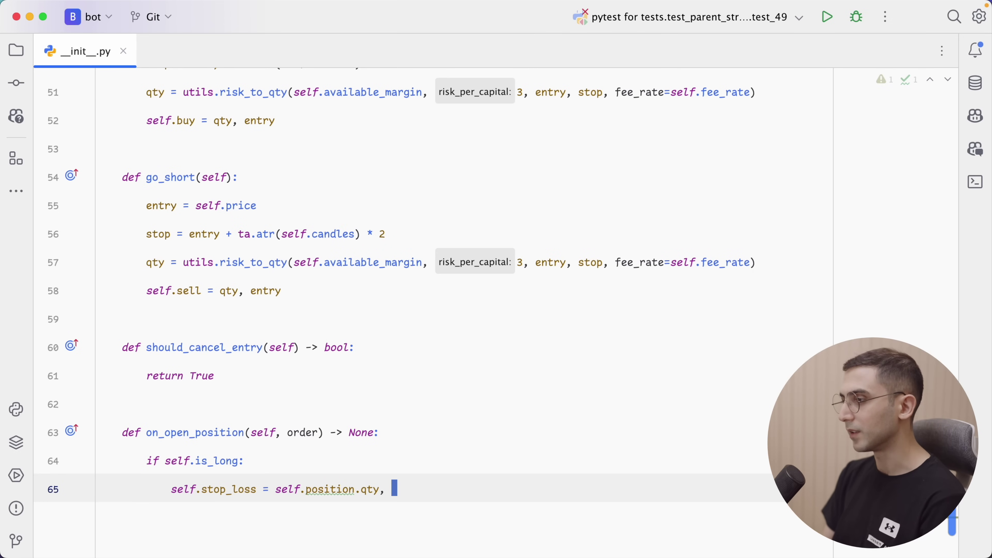
Set the long stop-loss to self.price minus 2 ATR
left_click(156, 234)
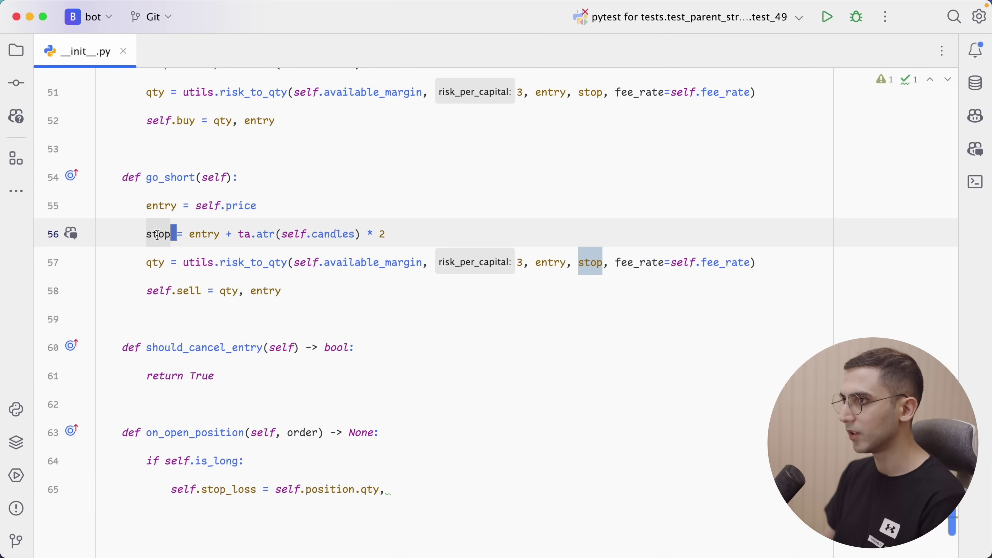
key("super+bracketleft")
type("sle")
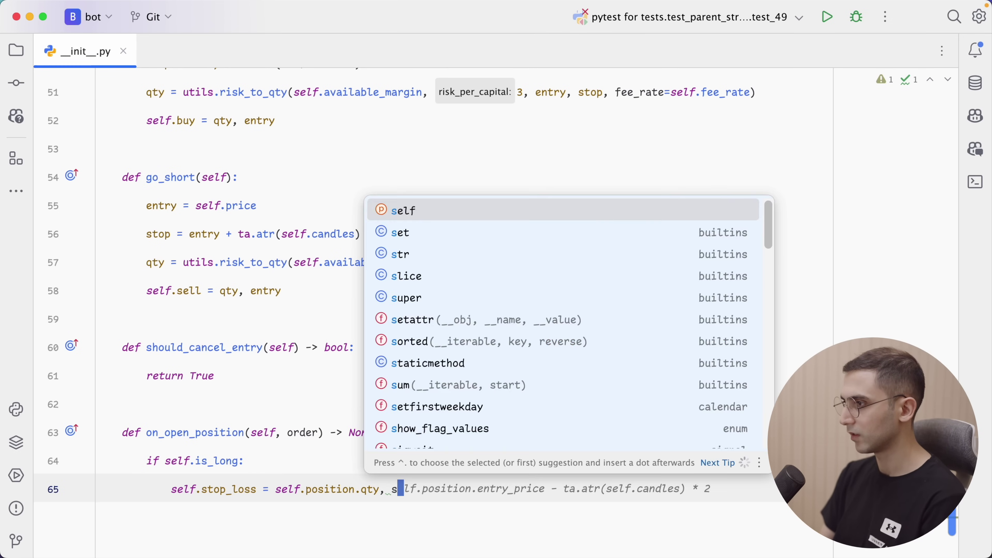
key("BackSpace")
key("BackSpace")
type("elf.pr")
key("Return")
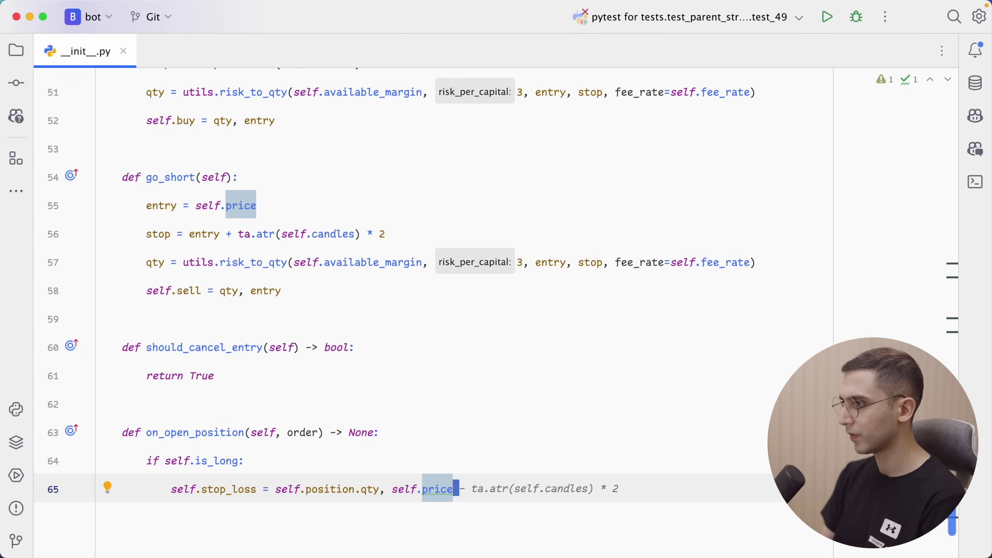
key("Tab")
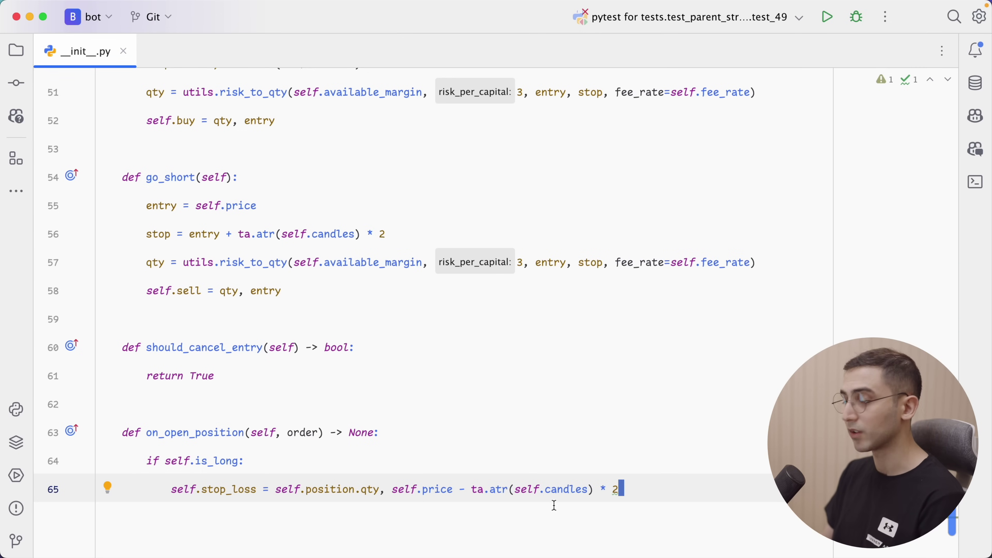
key("Return")
key("BackSpace")
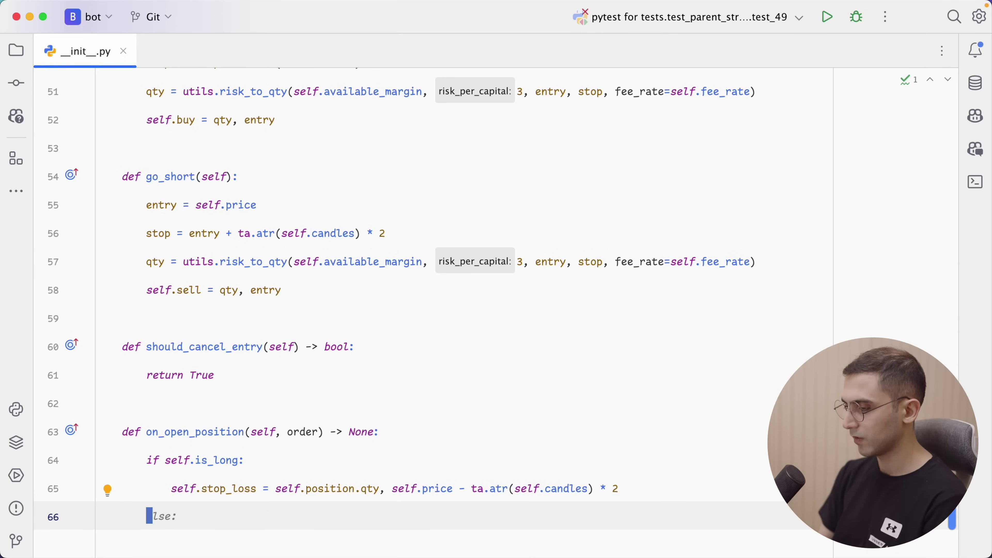
Add an is_short branch with a stop-loss 2 ATR above price
type("if self.")
key("Tab")
key("Return")
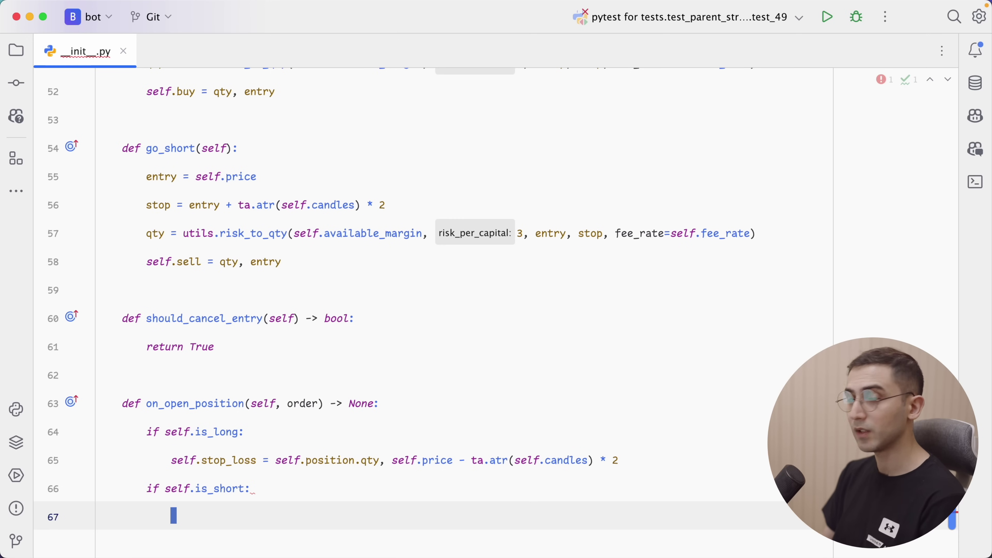
key("Tab")
Add a long take-profit at self.price plus ta.atr times 2
key("Up")
key("super+alt+Return")
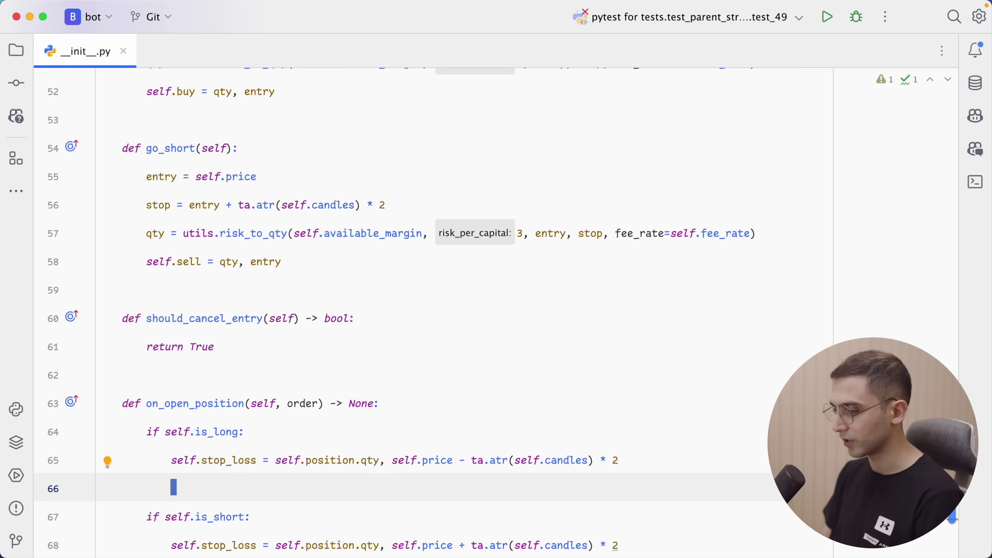
type("self.ta")
key("Tab")
key("BackSpace")
type("4")
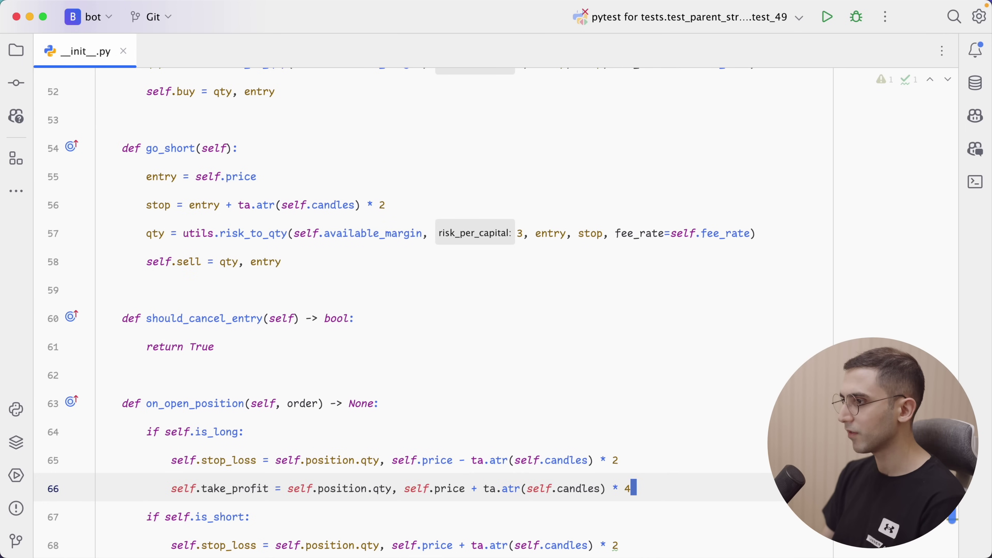
key("BackSpace")
type("2")
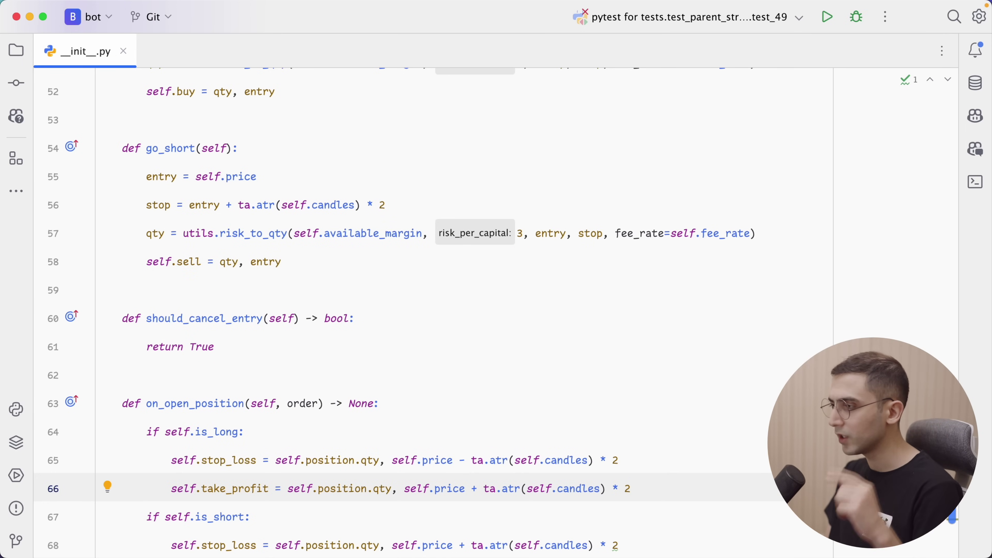
Add the short take-profit at self.price minus 2 ATR
key("Down")
key("Down")
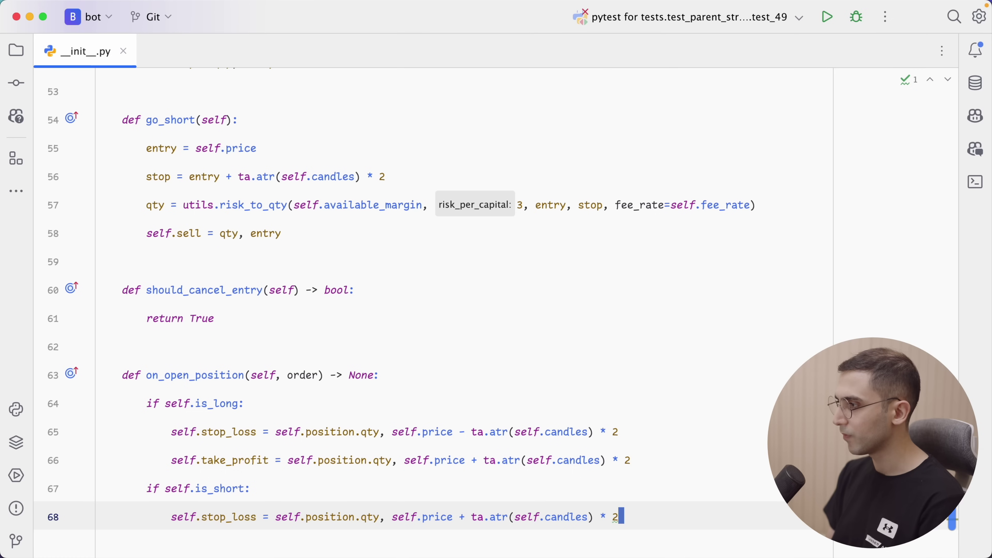
key("Up")
key("Down")
key("Return")
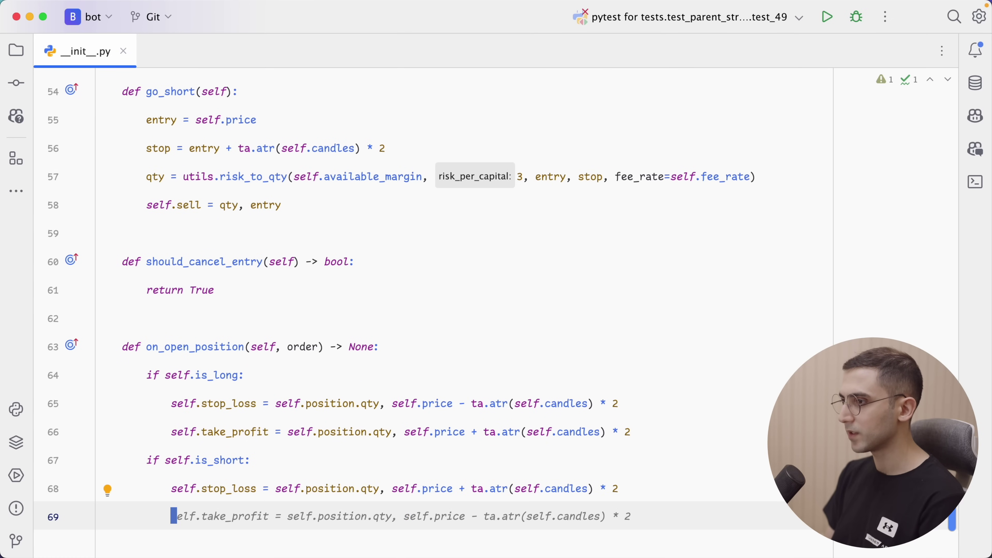
key("Tab")
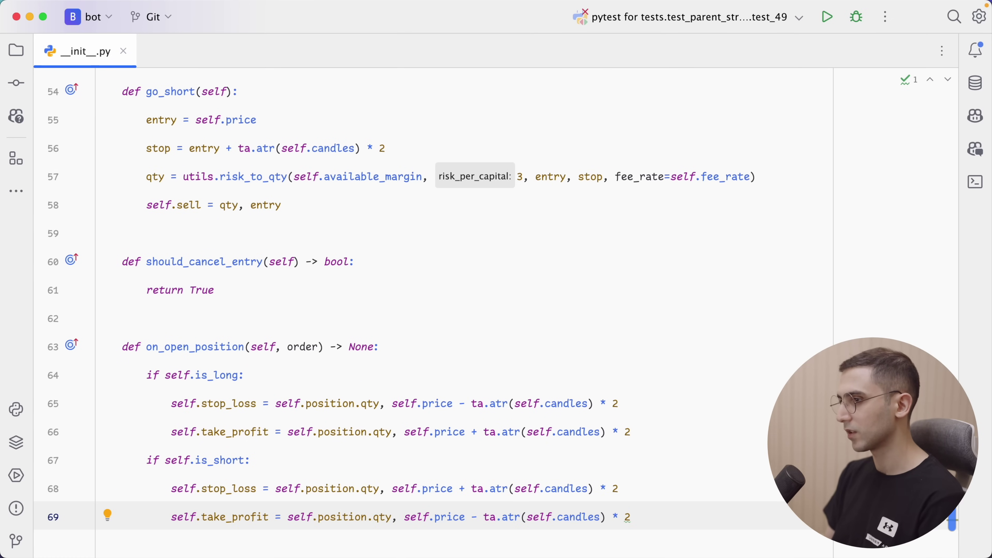
key("super+Tab")
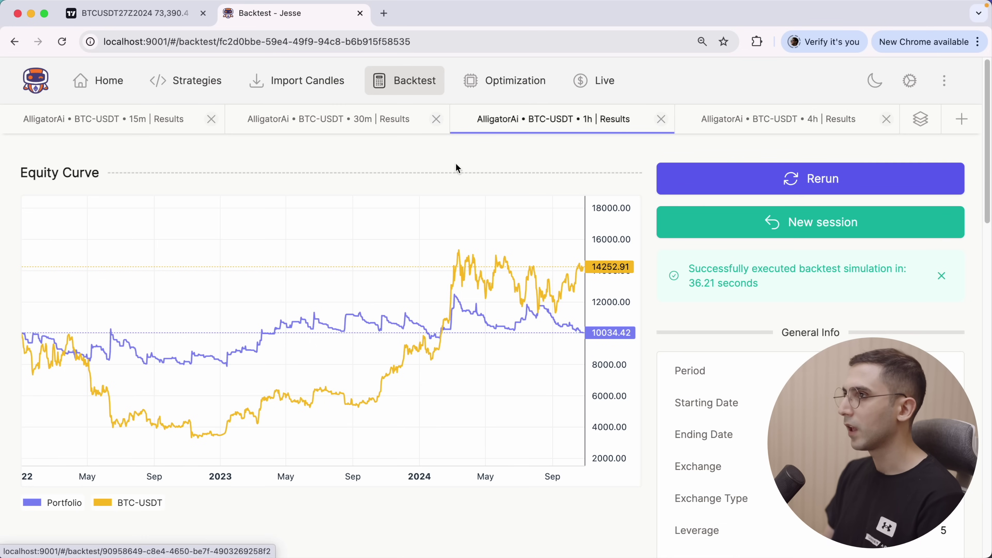
Close the 15m backtest results and rerun all remaining backtests from Benchmark
left_click(181, 126)
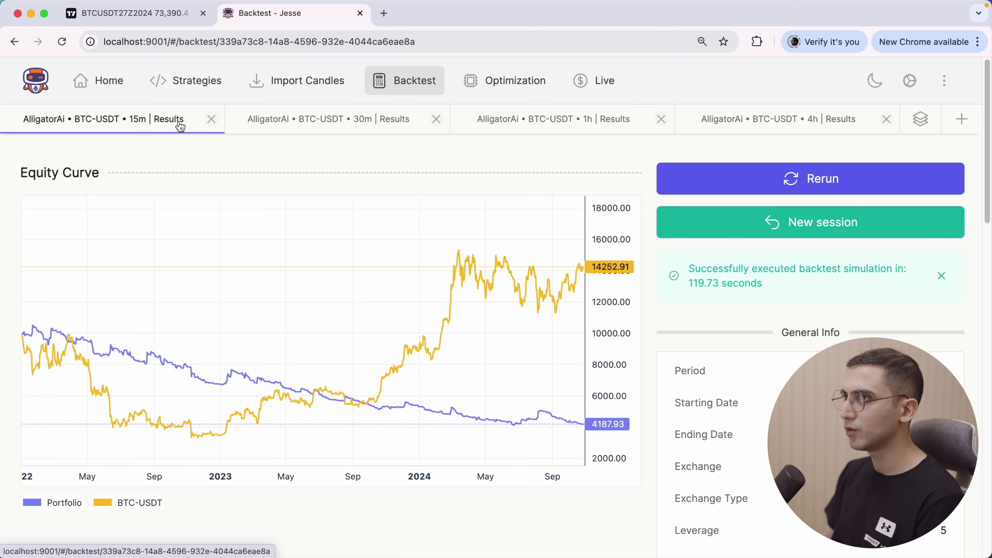
left_click(212, 120)
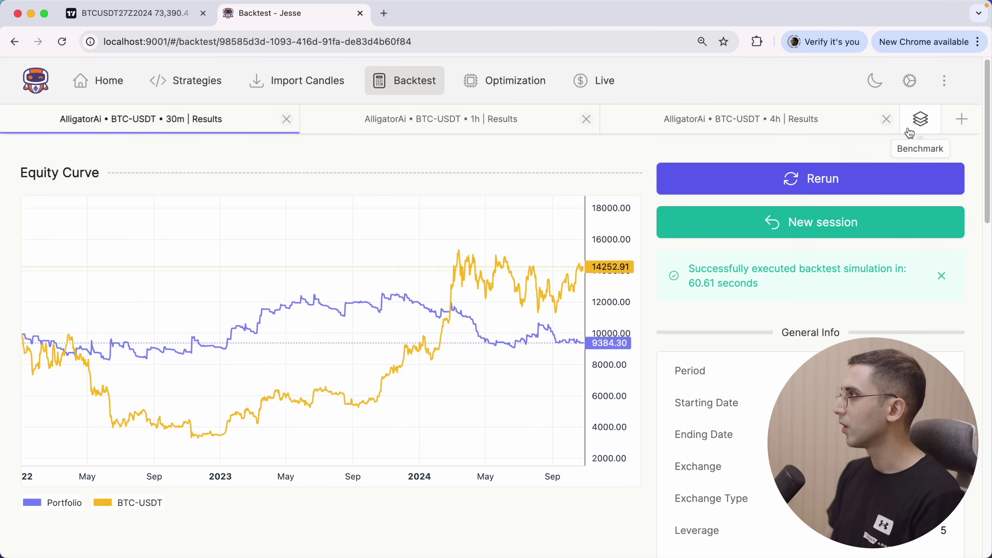
left_click(920, 120)
left_click(647, 189)
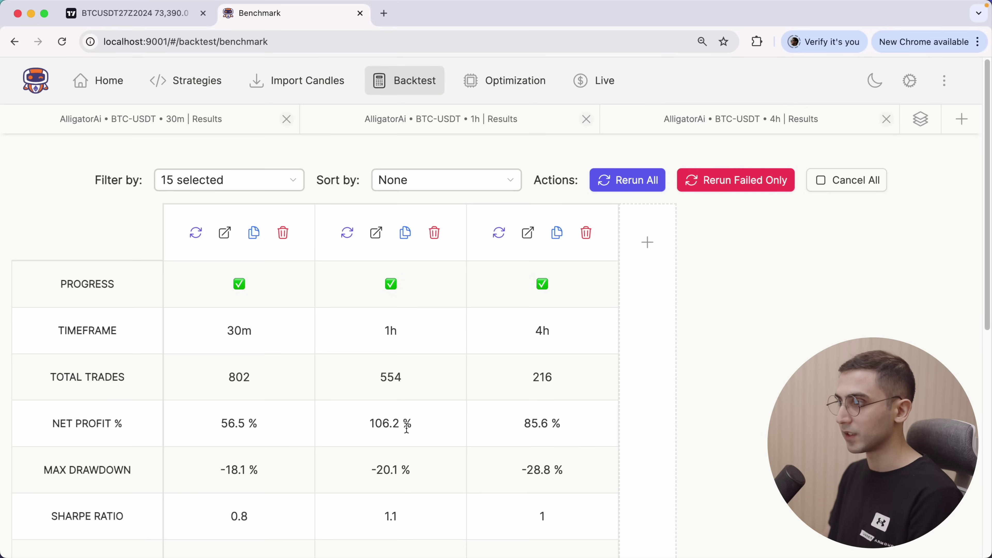
Review the 1h, 30m and 4h equity curves, with 1h leading at 106.2%
left_click(376, 233)
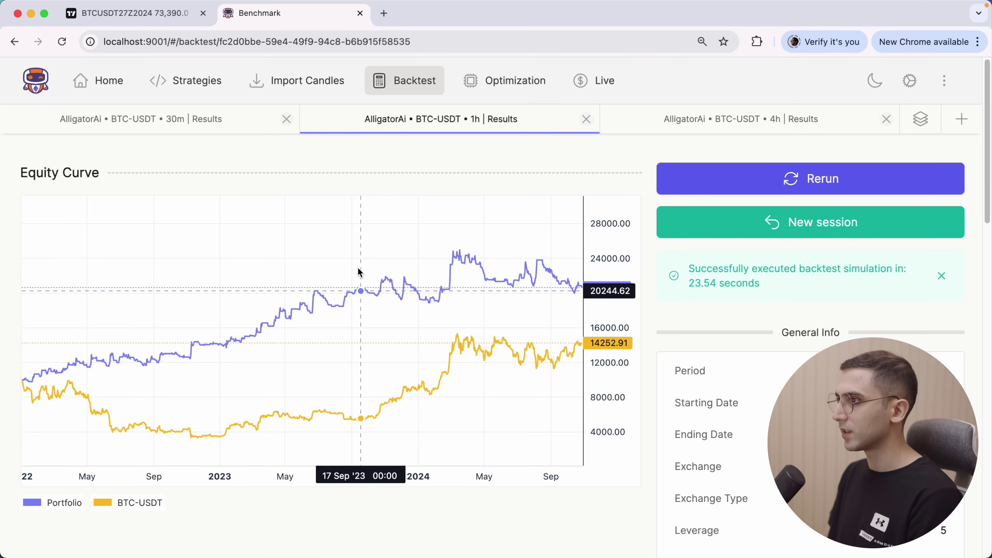
scroll(306, 337, "down", 2)
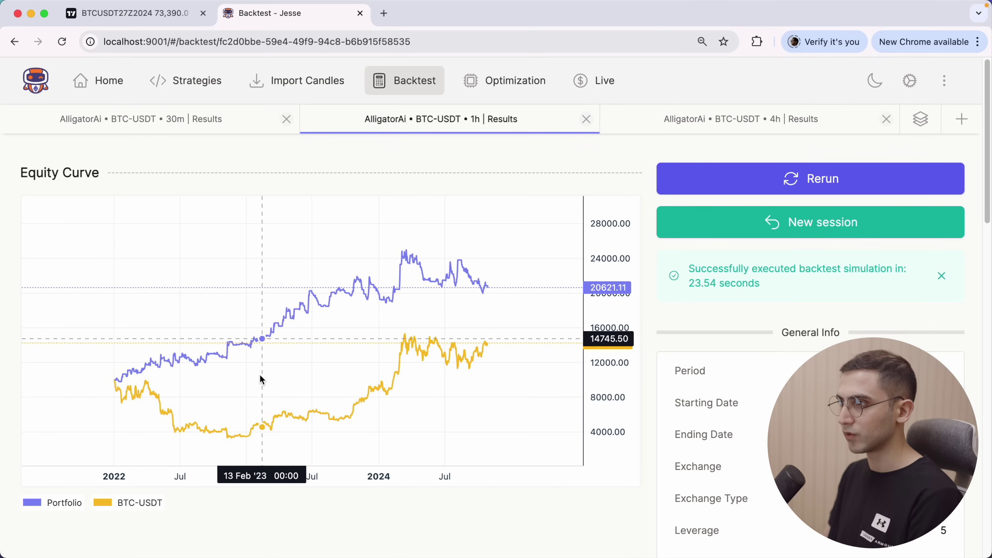
left_click(157, 114)
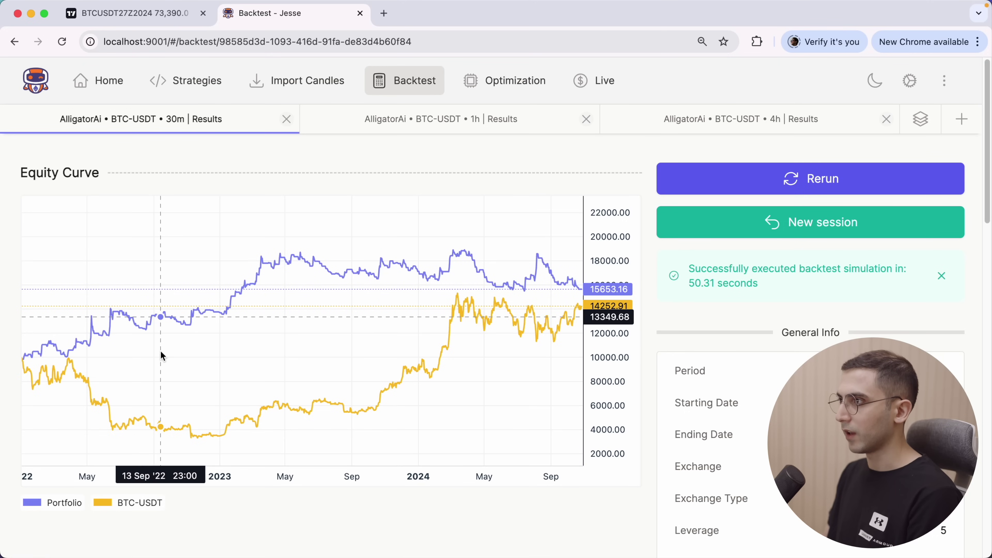
scroll(188, 367, "down", 2)
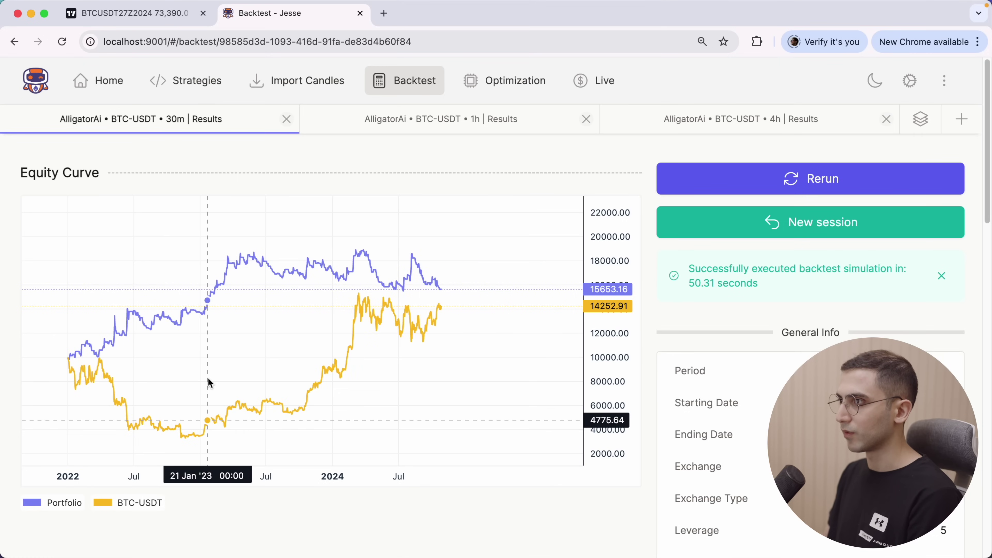
left_click(829, 122)
scroll(365, 332, "down", 2)
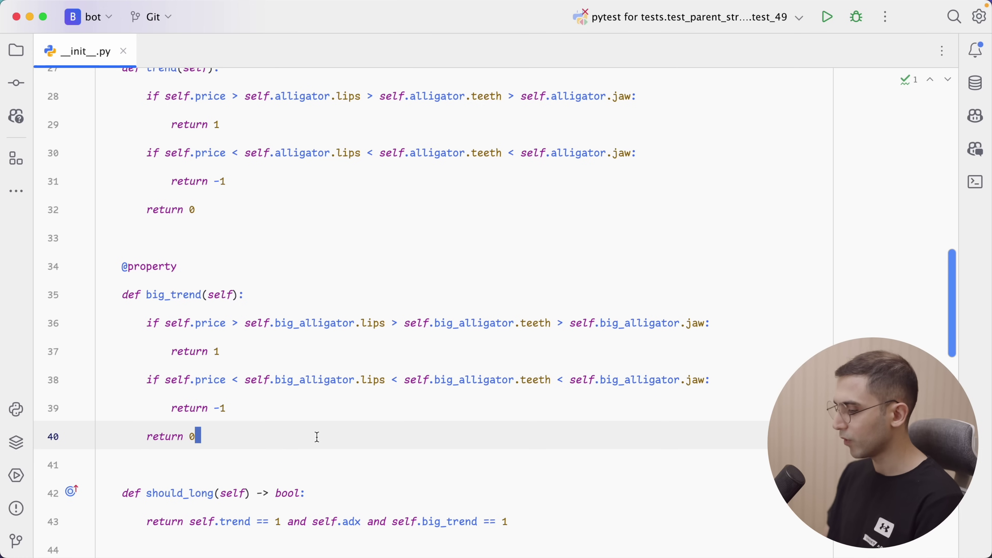
Add a long_trem_ma property computing a 100-period EMA of long_trem_candles
key("Return")
key("Return")
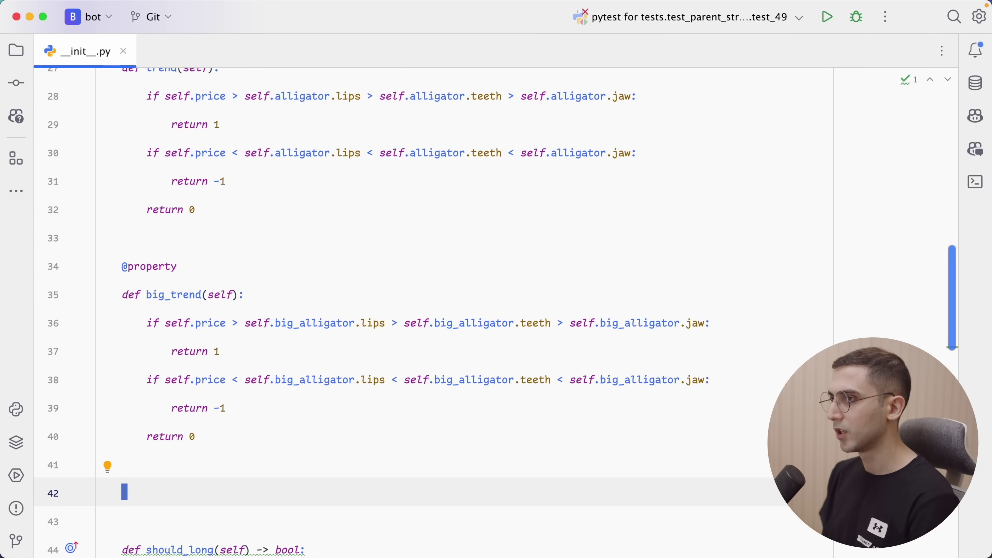
type("prop")
key("Return")
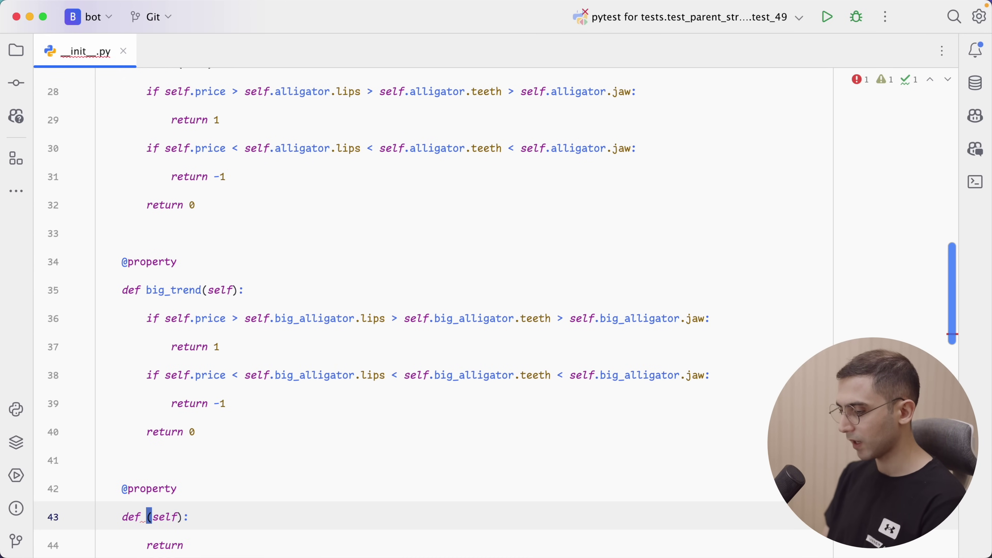
type("long")
type("_trem_ma")
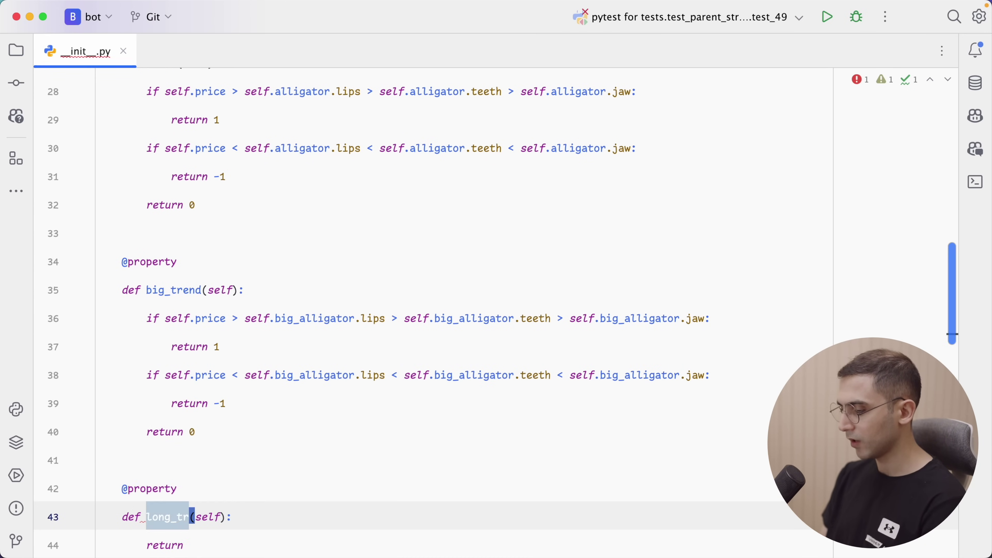
key("Return")
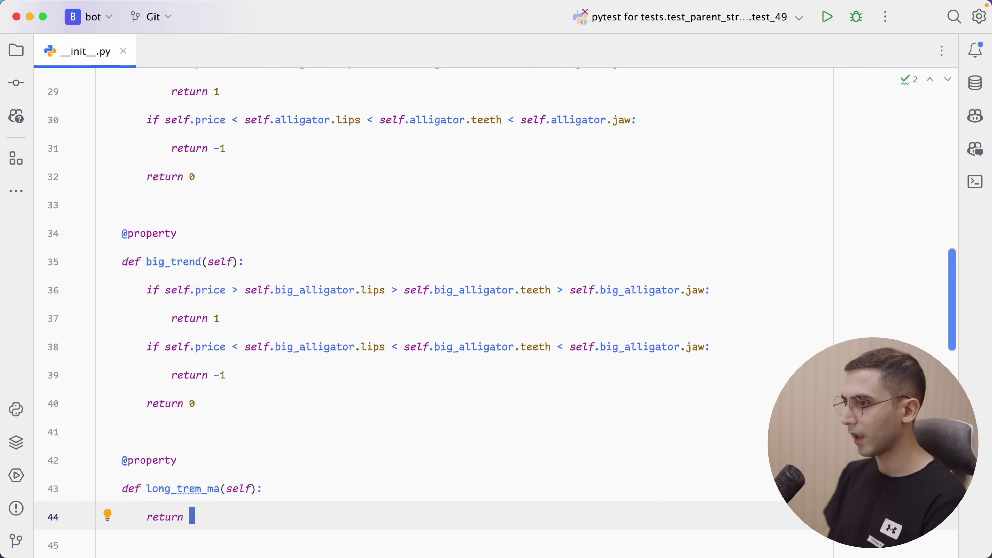
key("alt+BackSpace")
type("e = ")
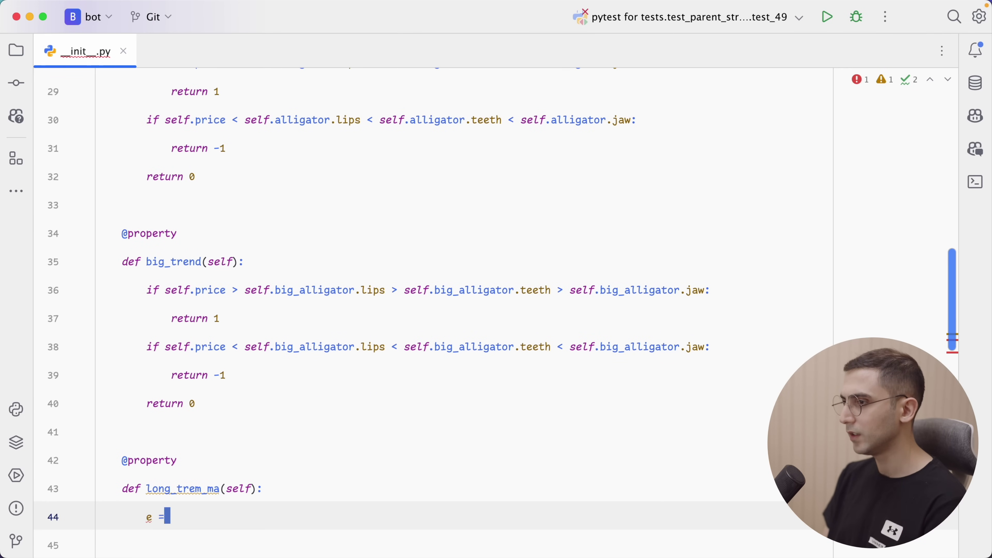
type("ta.ema(")
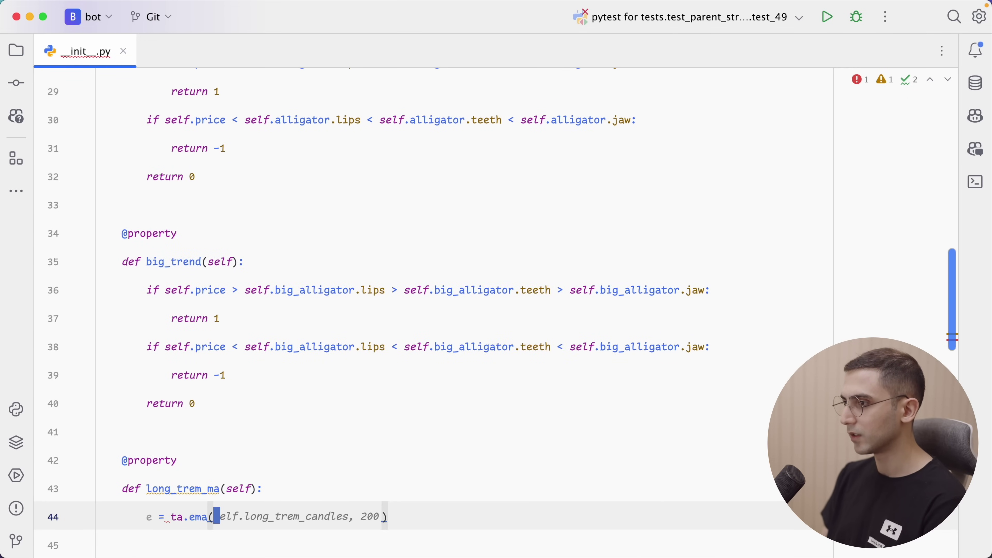
key("Tab")
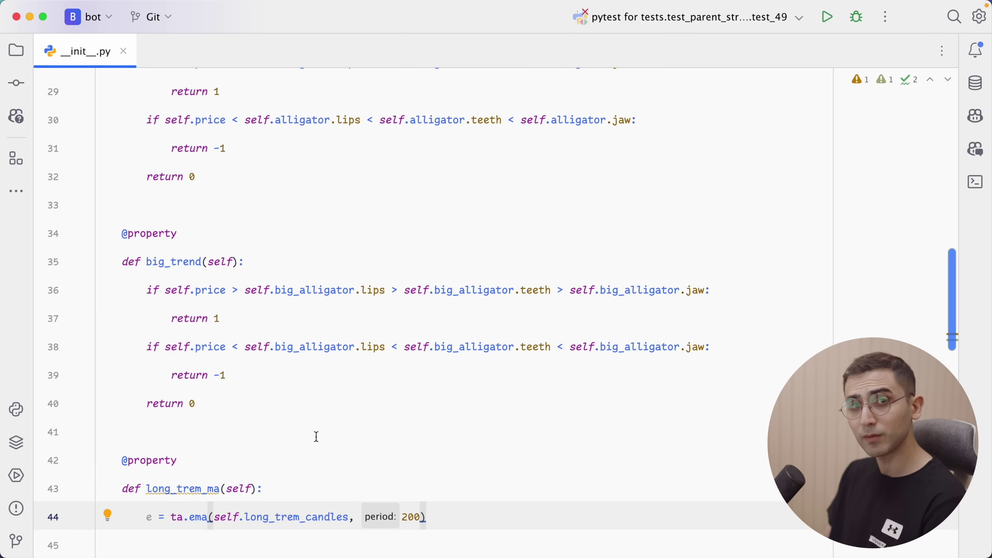
double_click(410, 515)
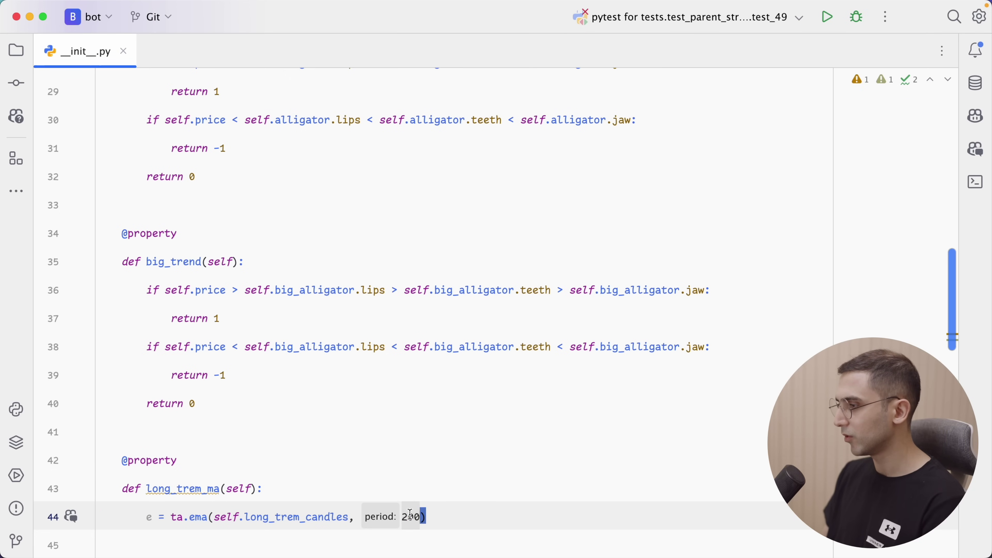
type("100")
key("End")
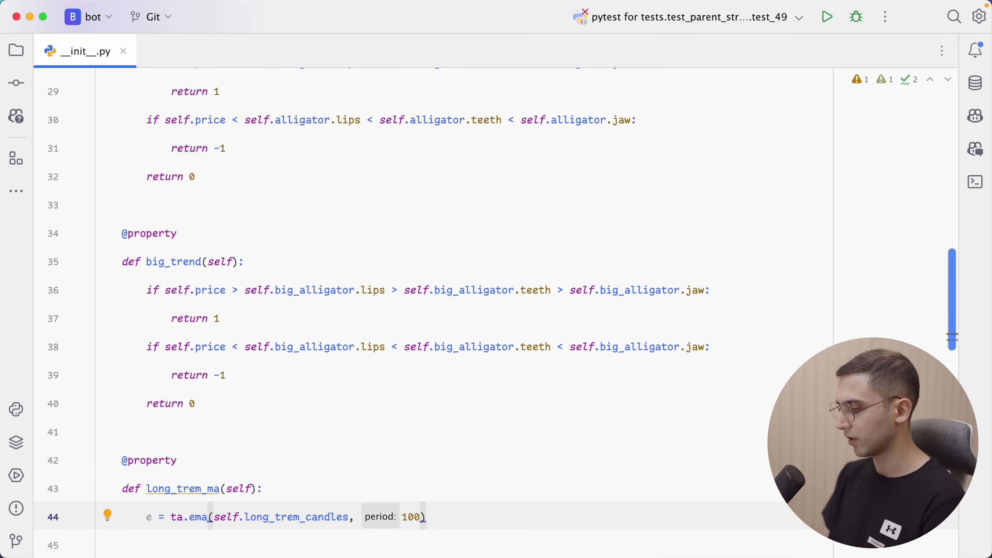
key("Return")
Return 1 when price is above the EMA and -1 when below
type("if self.")
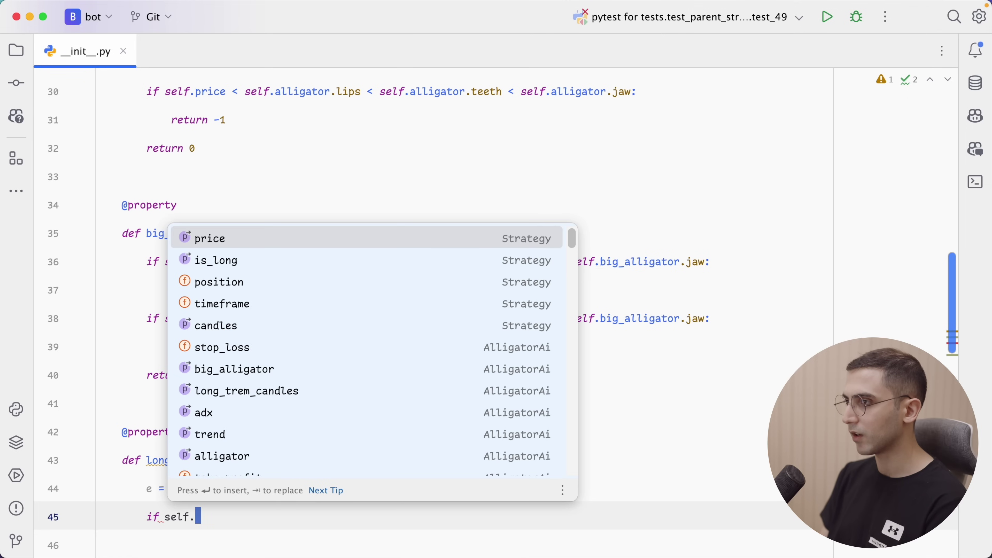
key("Return")
type("<")
key("BackSpace")
key("BackSpace")
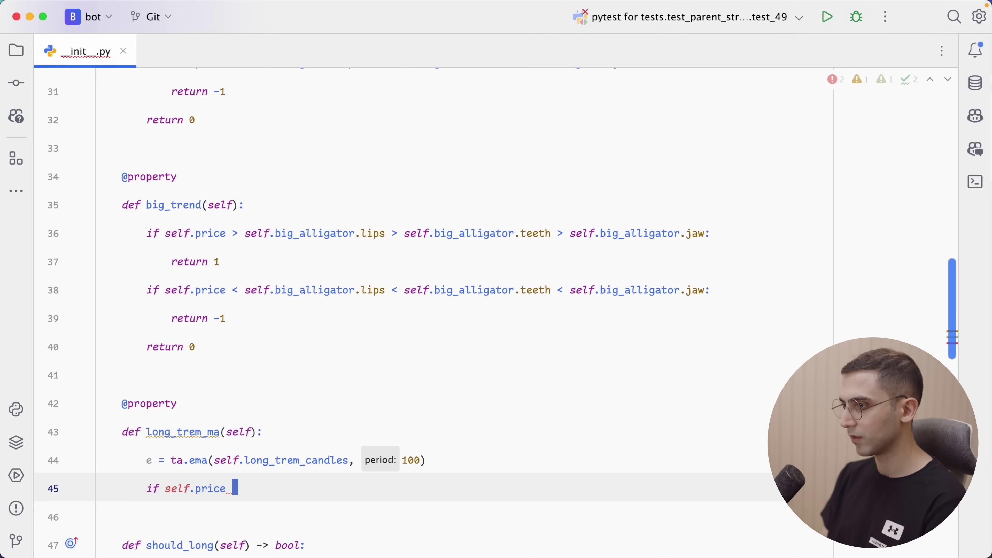
type(">")
key("Tab")
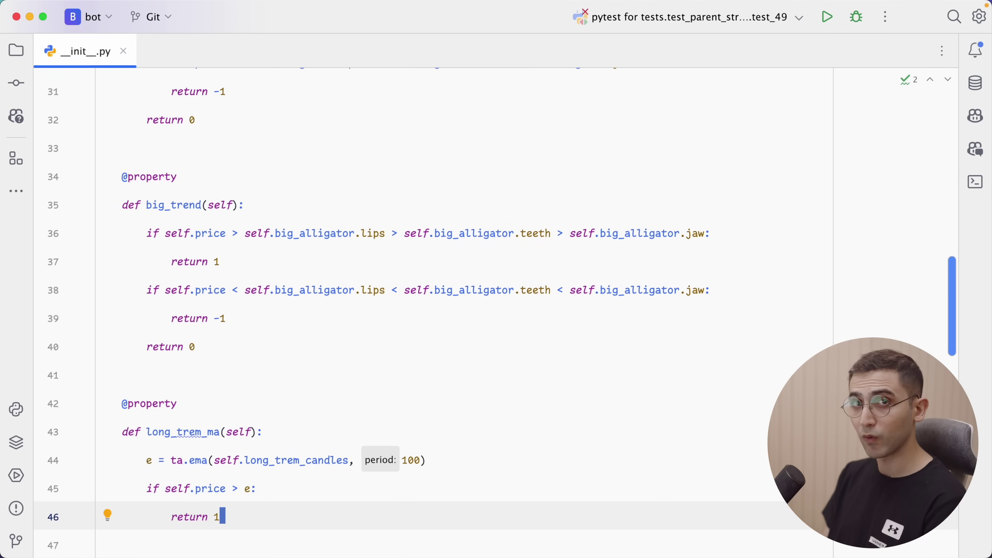
key("Return")
type("if self.price < e:")
key("Return")
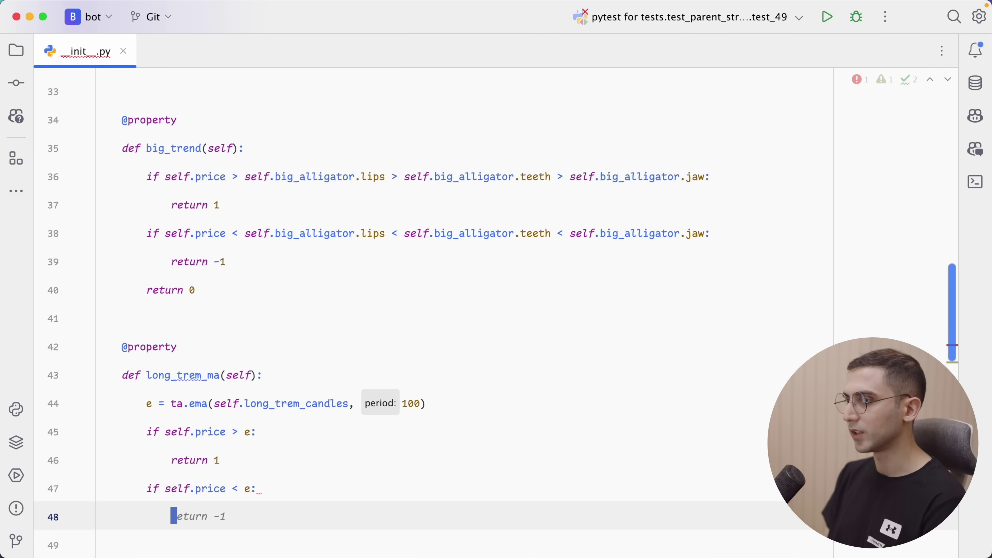
key("Tab")
Append the long_trem_ma check to the should_long entry condition
scroll(547, 430, "down", 5)
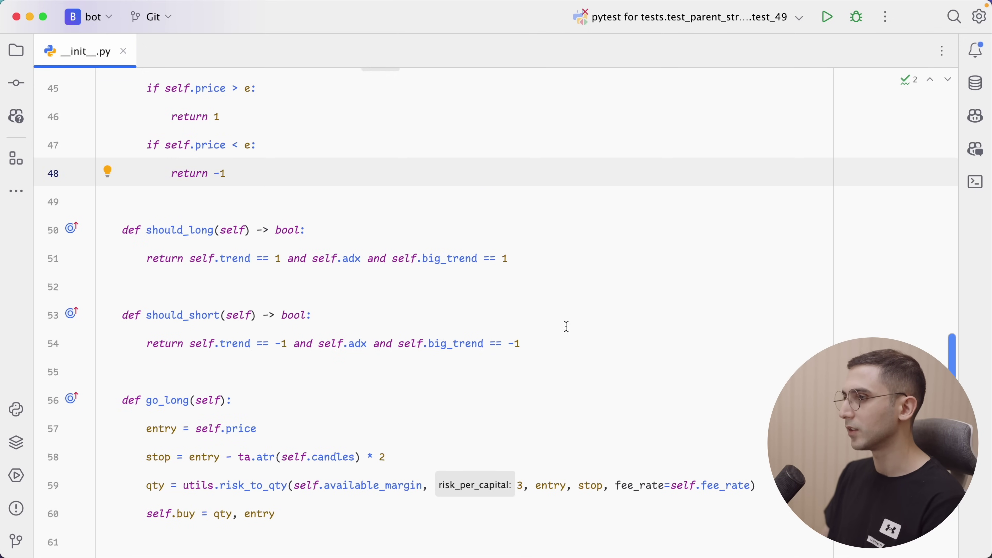
left_click(569, 269)
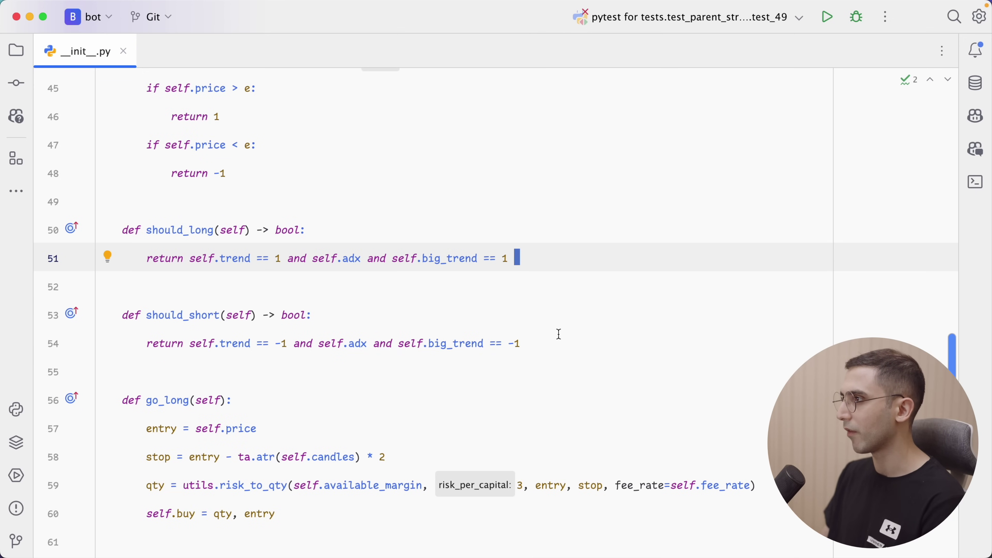
key("Tab")
Rerun all backtests with the EMA filter and compare 4h, 30m and 1h equity curves
key("super+Tab")
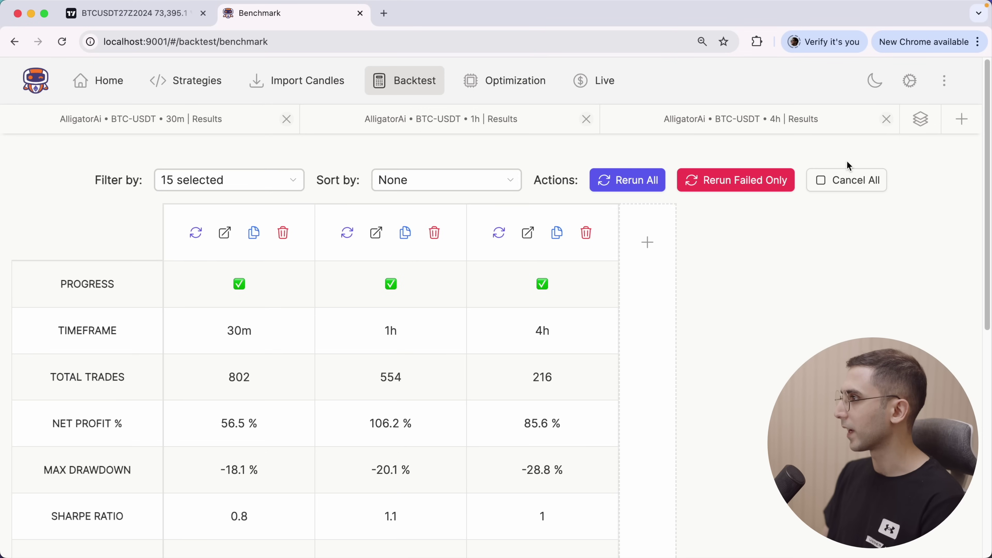
left_click(653, 179)
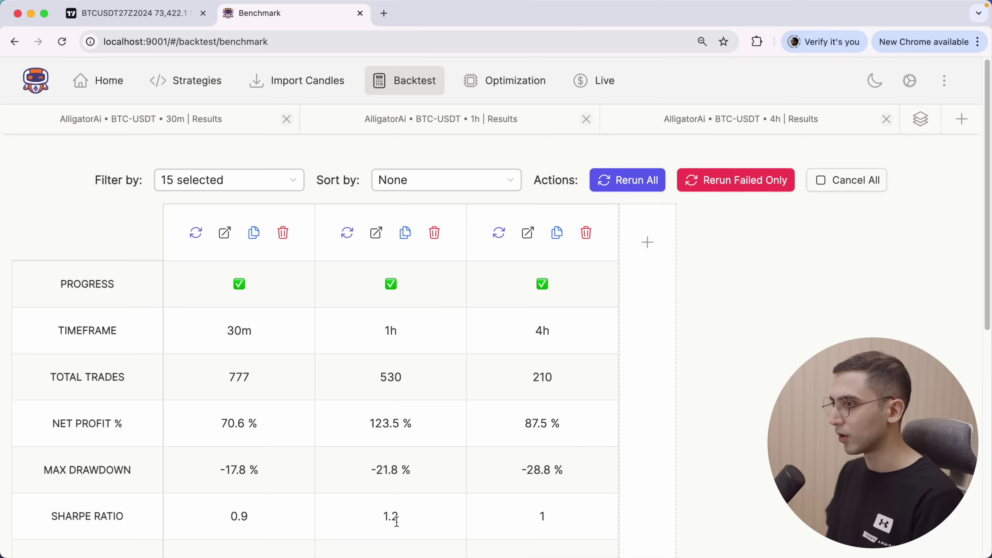
left_click(407, 523)
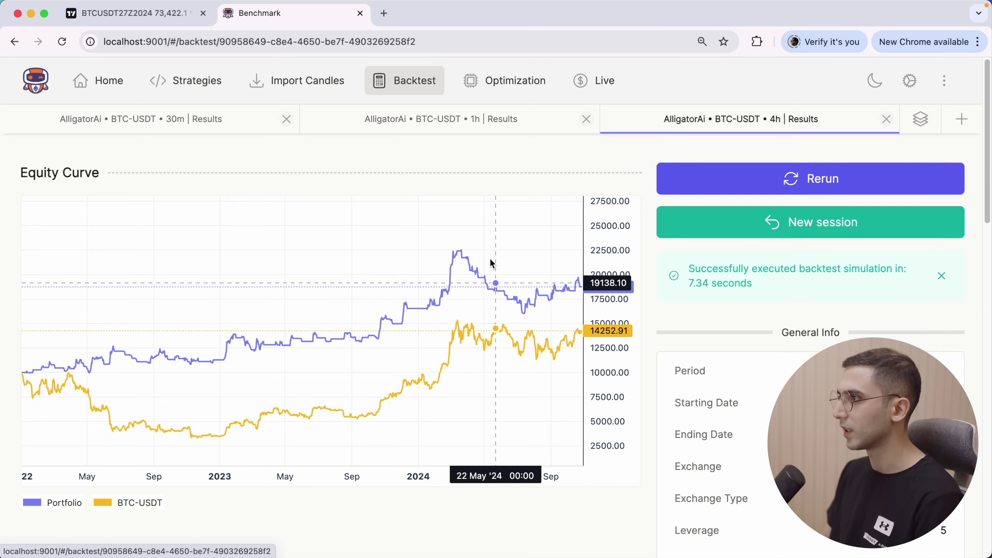
left_click(462, 131)
left_click(262, 122)
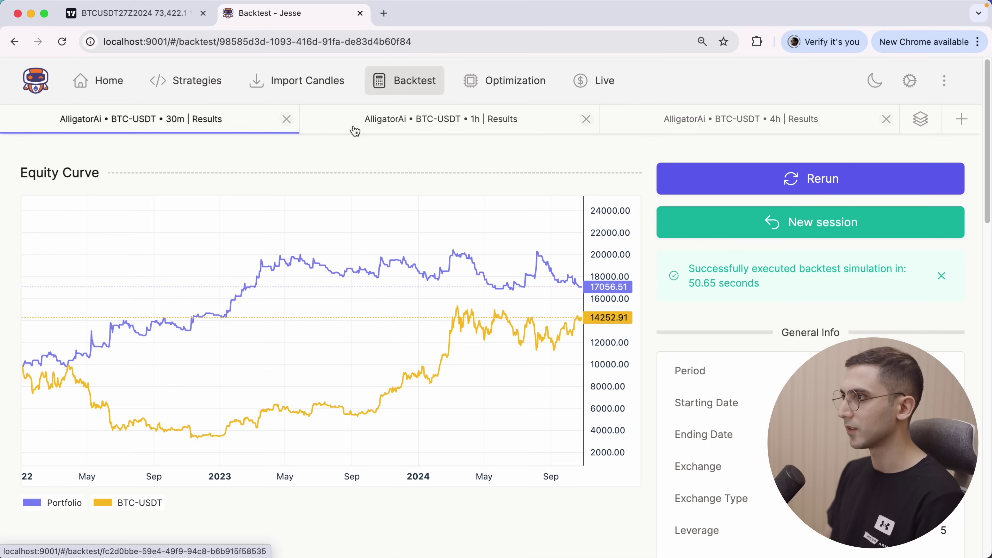
left_click(364, 126)
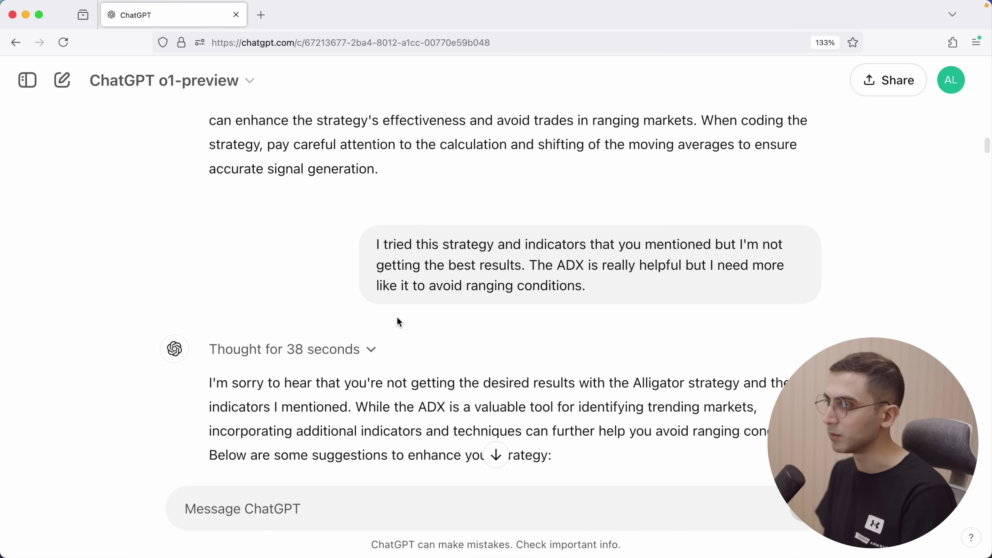
Scroll ChatGPT's reply down to the MACD and Keltner Channels filter suggestions
mouse_move(416, 299)
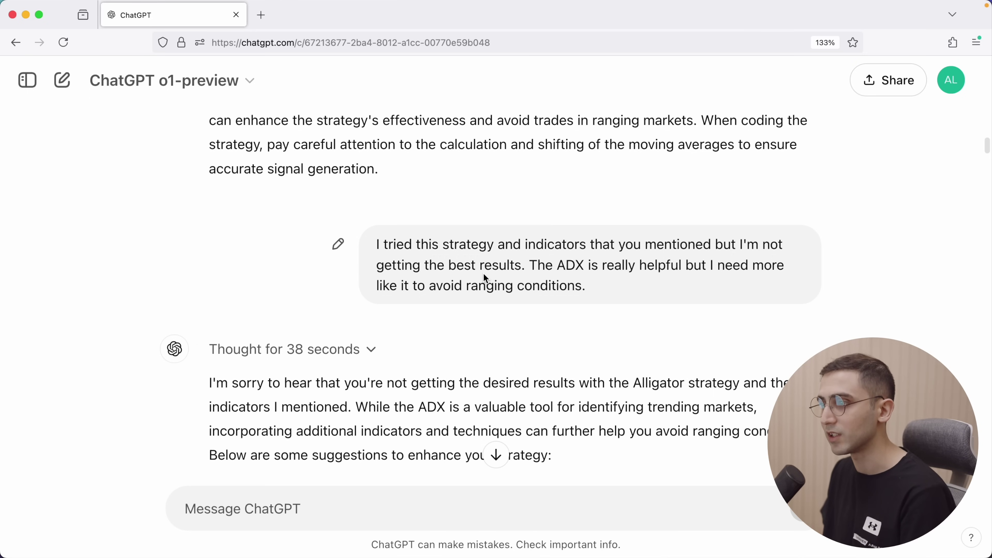
scroll(484, 274, "down", 15)
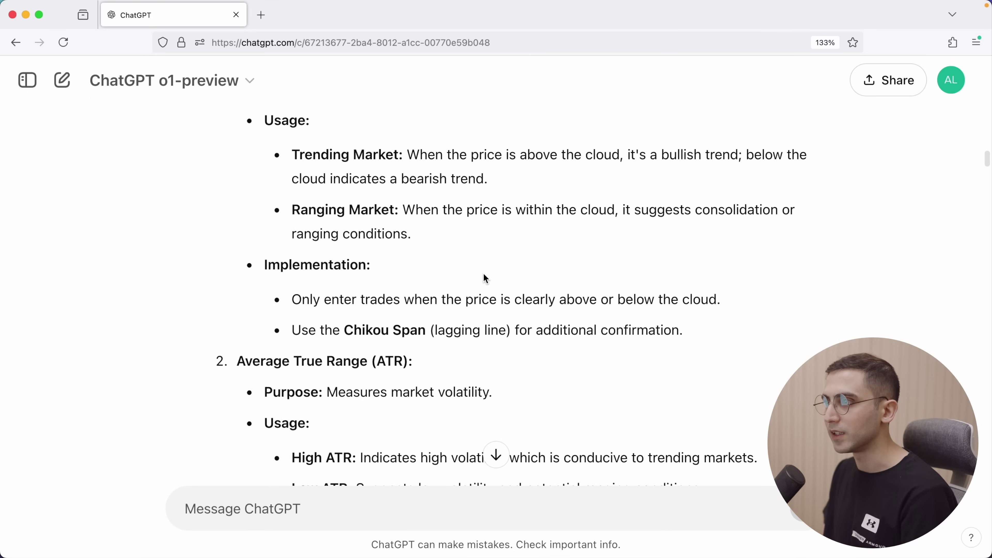
scroll(484, 276, "down", 15)
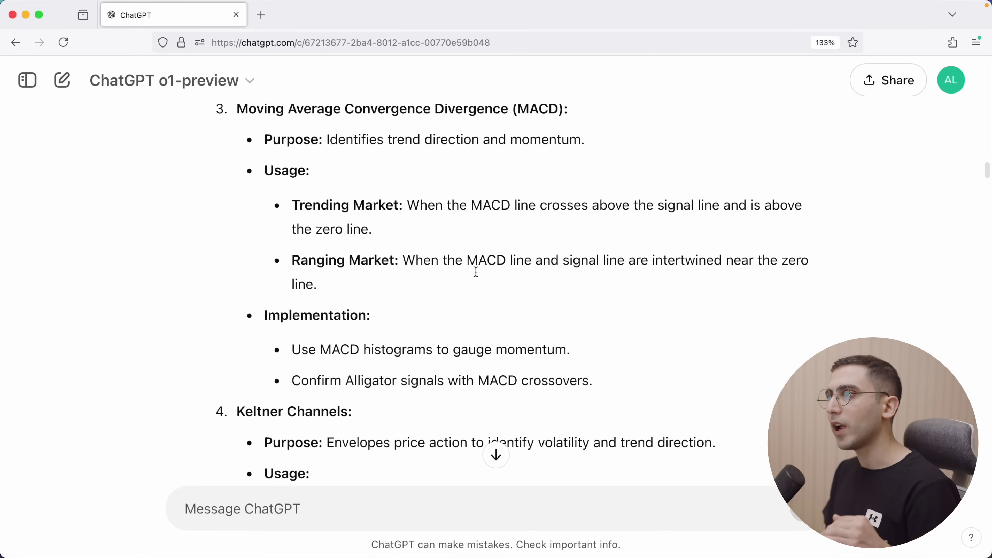
scroll(476, 271, "down", 6)
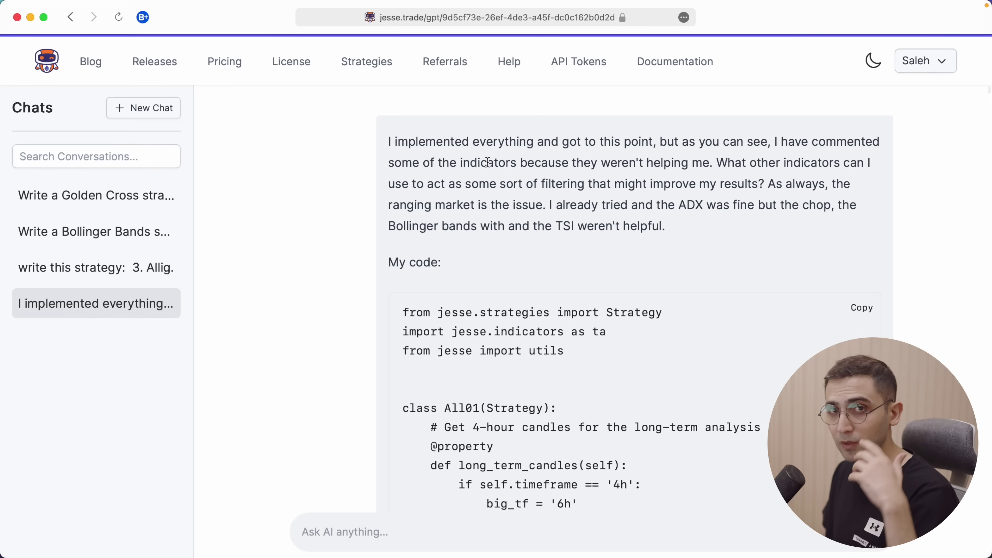
Scroll Jesse GPT's reply to the CMO section and highlight its example cmo property code
scroll(430, 188, "down", 15)
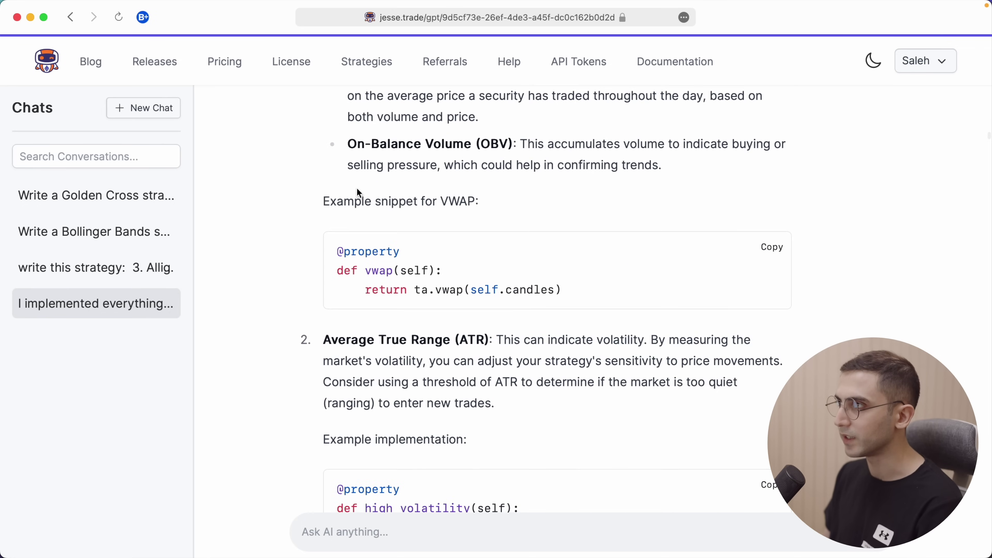
scroll(561, 137, "up", 2)
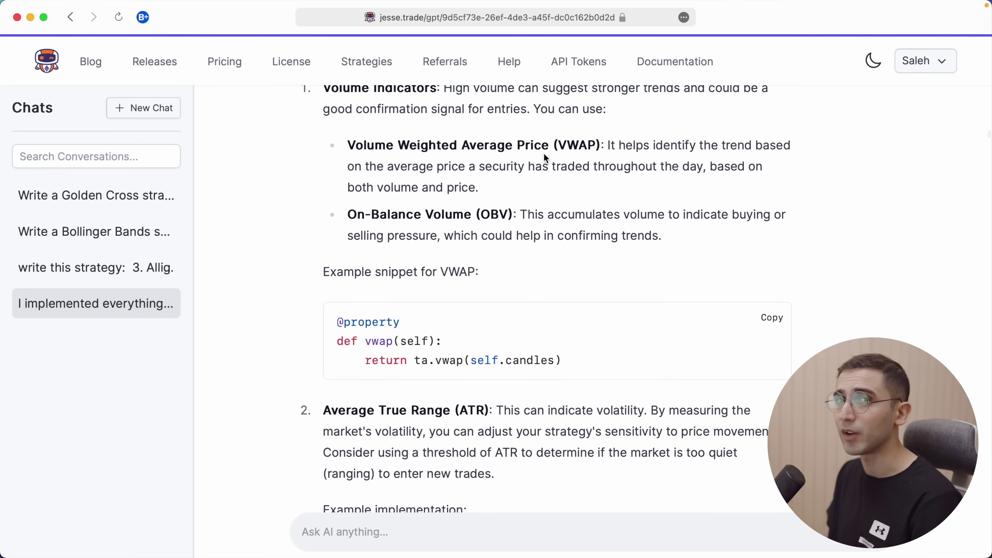
scroll(543, 157, "down", 10)
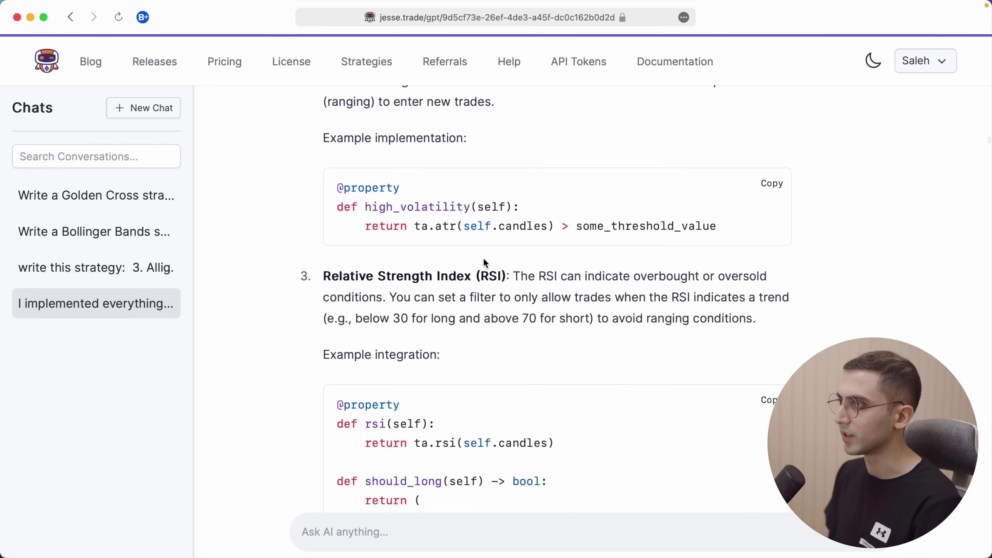
scroll(484, 234, "down", 7)
scroll(488, 275, "down", 5)
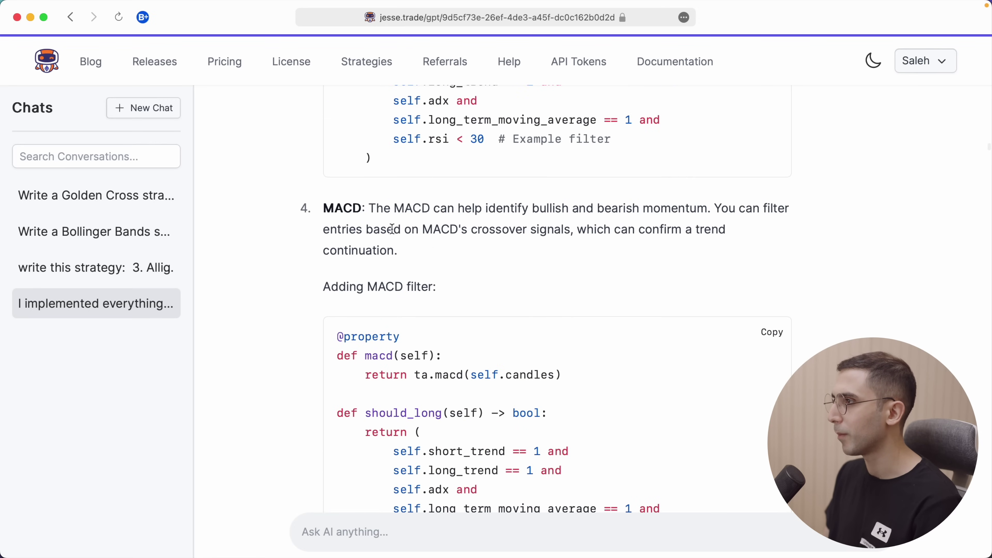
scroll(393, 230, "down", 8)
scroll(414, 236, "down", 1)
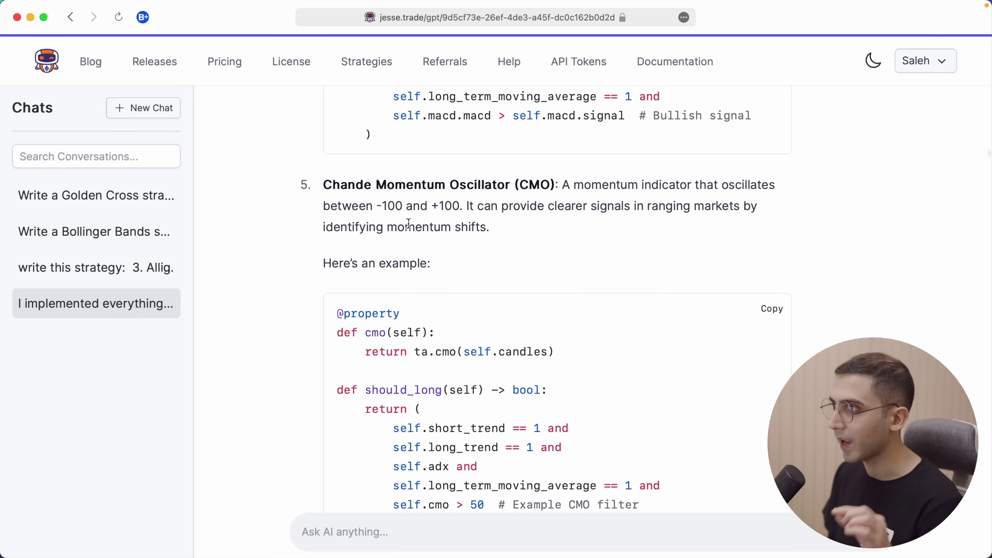
scroll(445, 221, "down", 2)
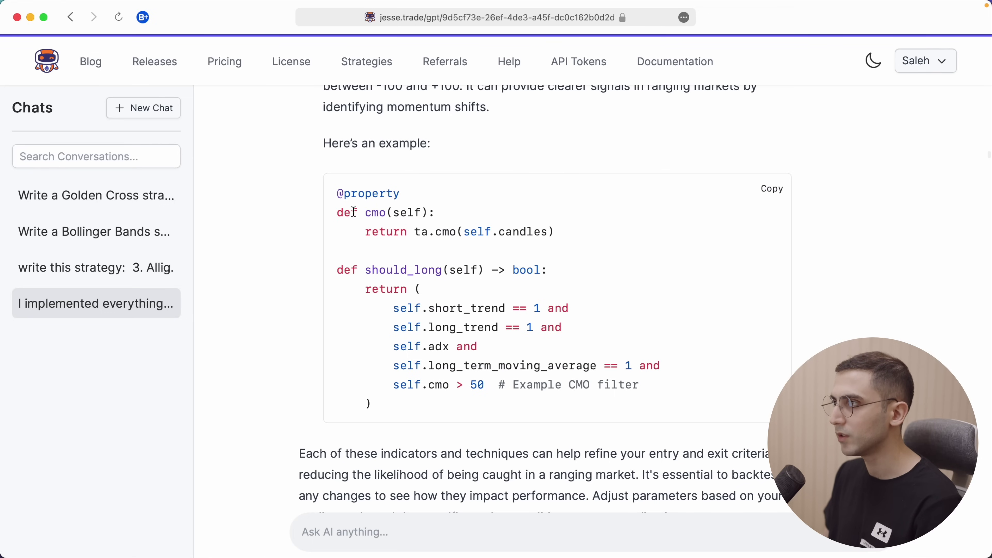
left_click_drag(340, 212, 571, 240)
left_click(571, 245)
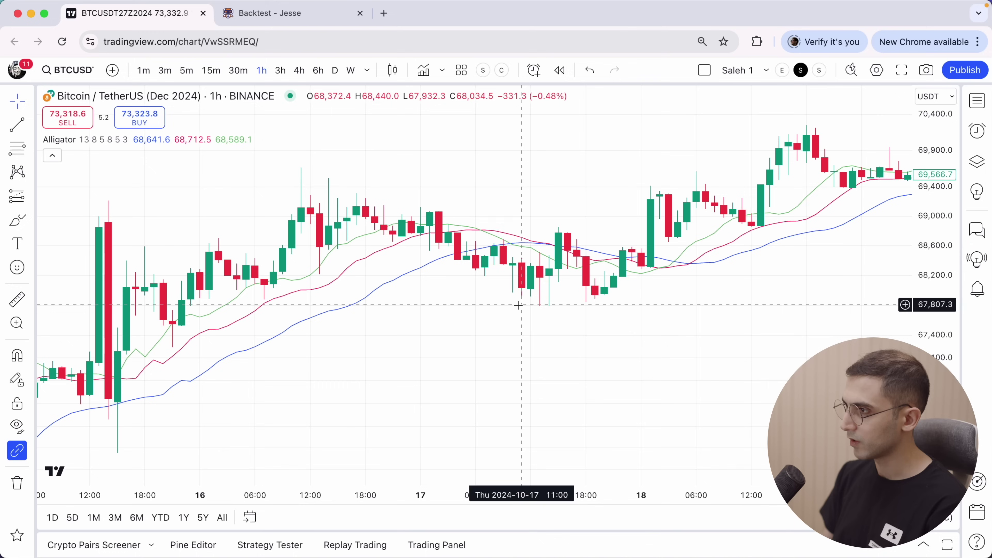
Add the Chande Momentum Oscillator indicator to the BTC chart
key("slash")
type("cmo")
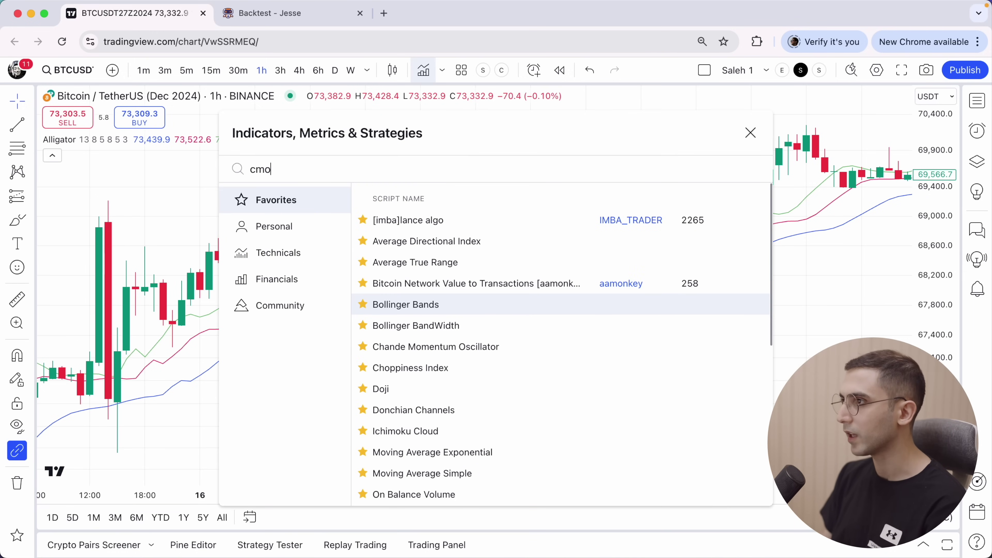
key("Return")
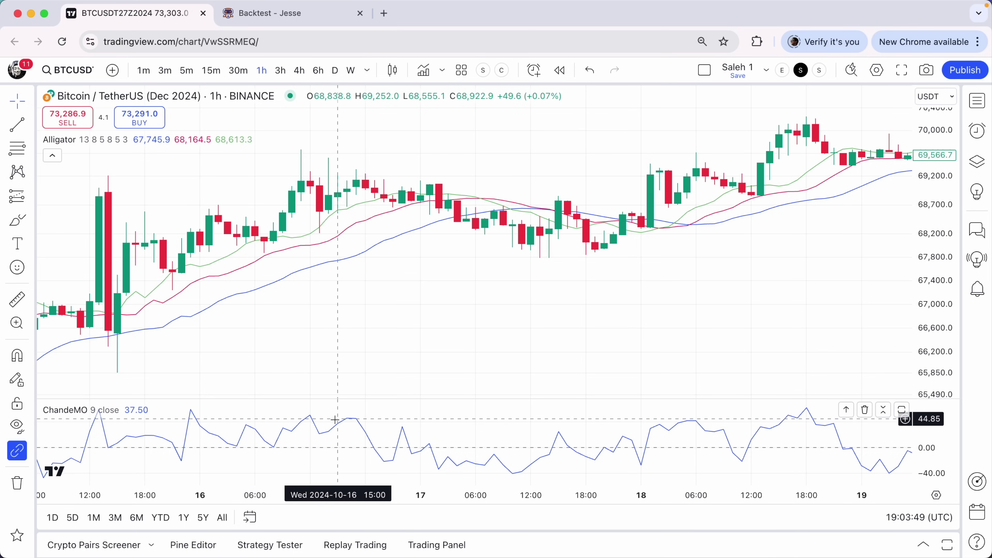
Draw horizontal levels at about 30.45 and −30.25 in the CMO pane
mouse_move(437, 479)
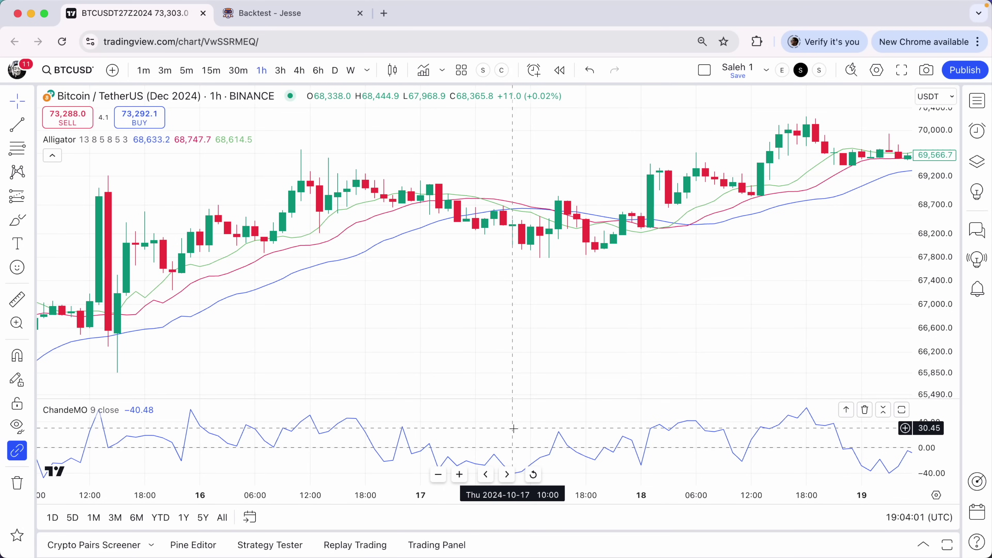
key("alt+h")
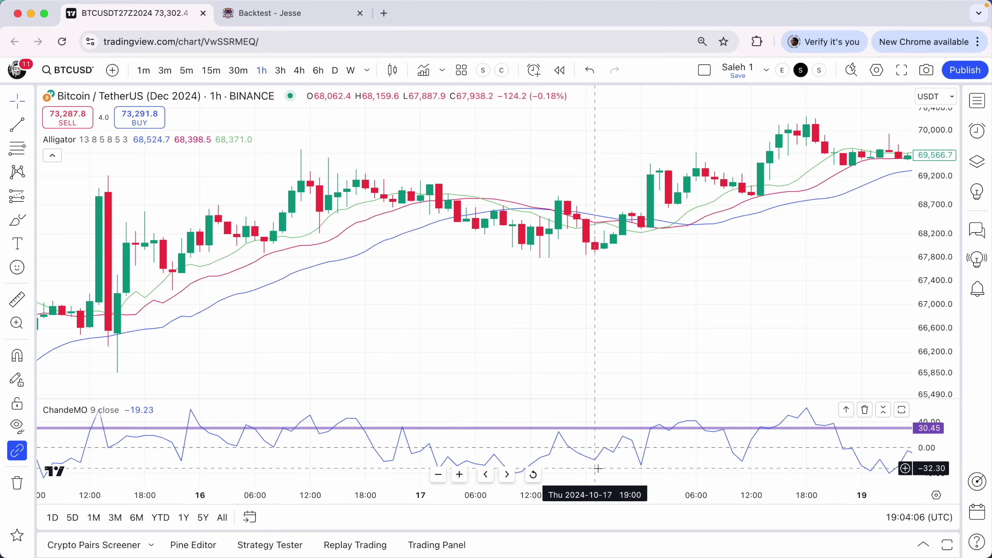
key("alt+h")
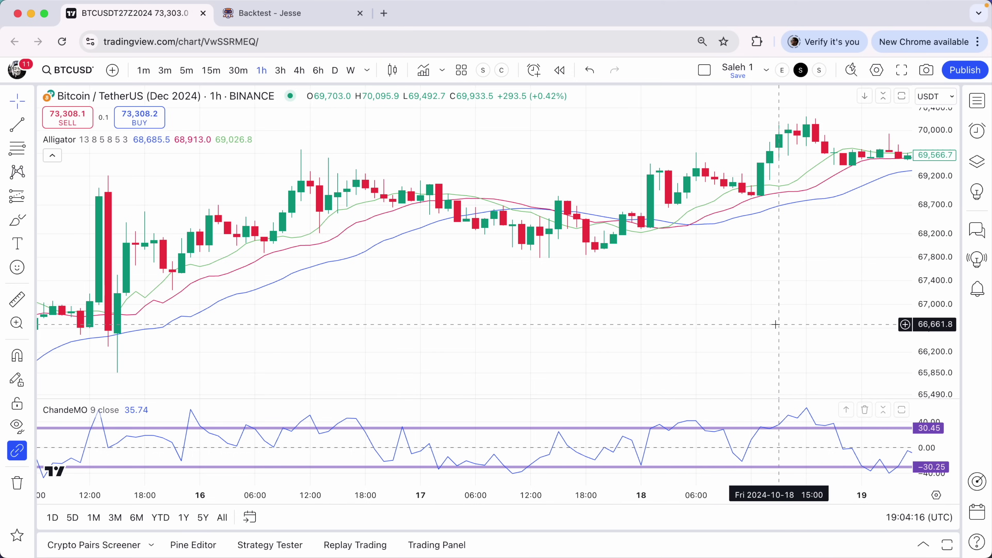
scroll(775, 324, "right", 5)
scroll(698, 375, "right", 5)
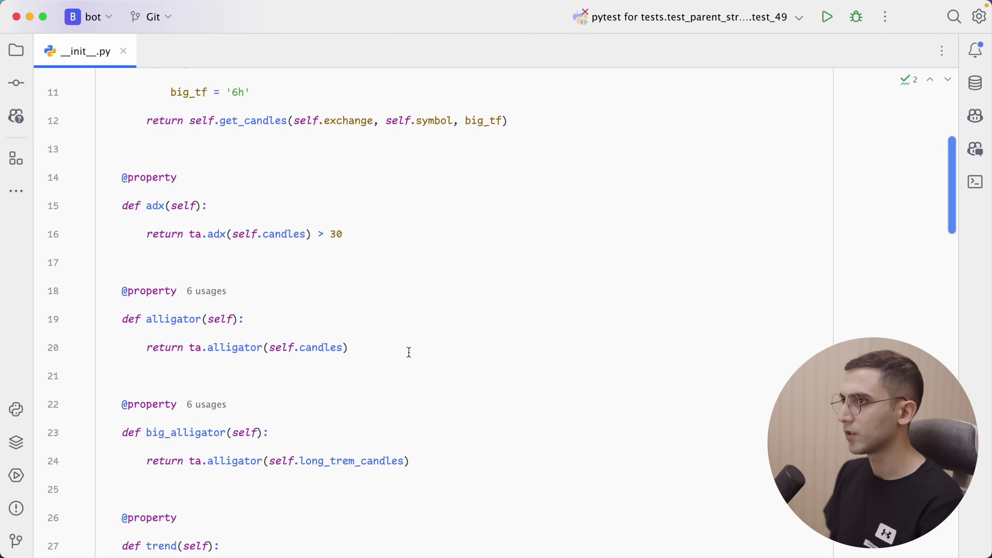
Add a cmo property returning ta.cmo(self.candles, 14) after the adx property
left_click(460, 233)
key("Return")
key("Return")
type("prop")
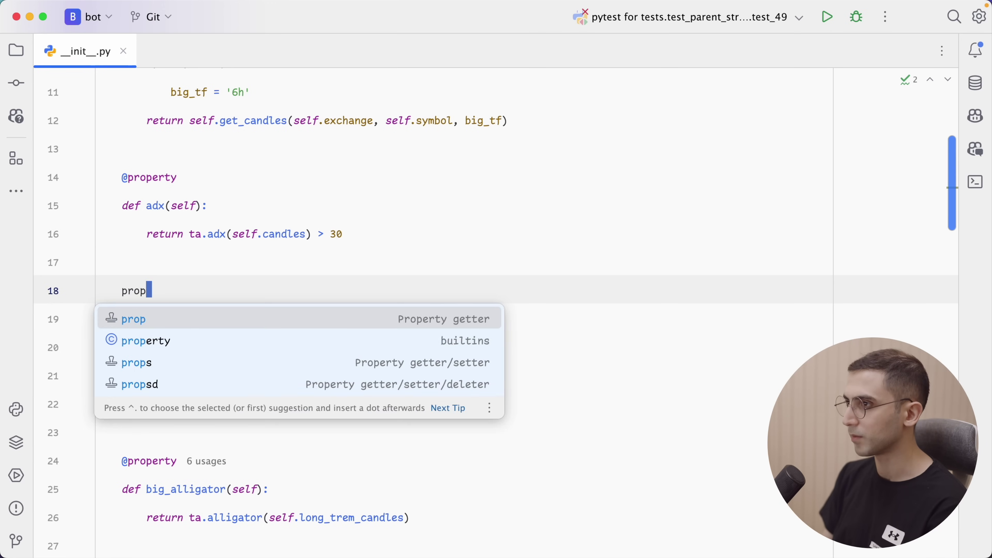
key("Return")
type("cmo")
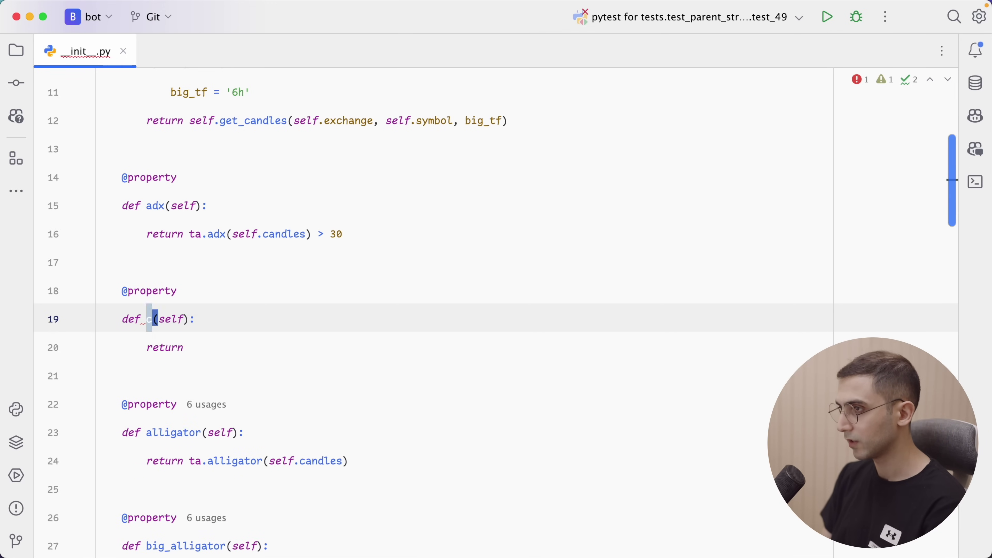
key("Return")
type("ta.c")
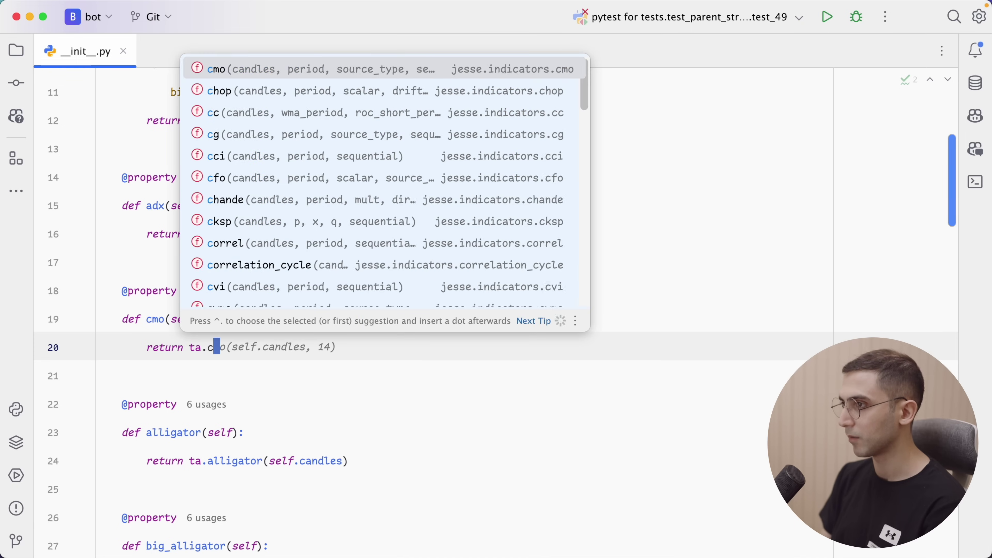
key("Tab")
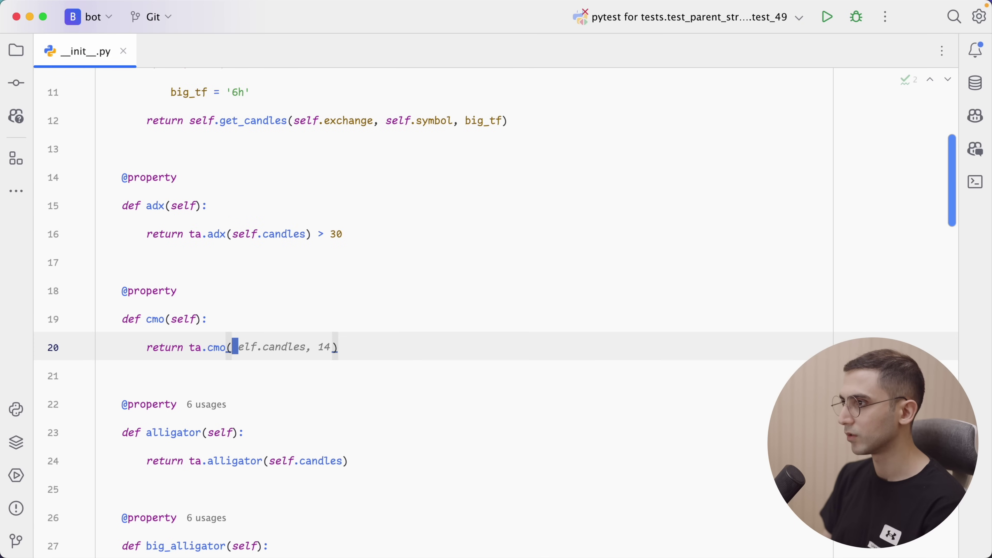
Require self.cmo > 30 in should_long and add a CMO filter to should_short
scroll(685, 359, "down", 10)
left_click(770, 379)
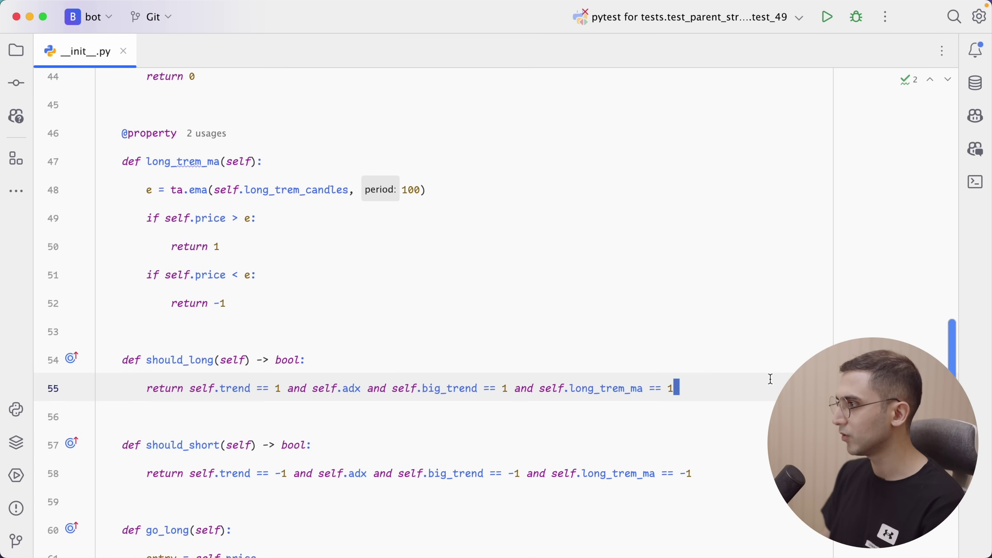
type("and")
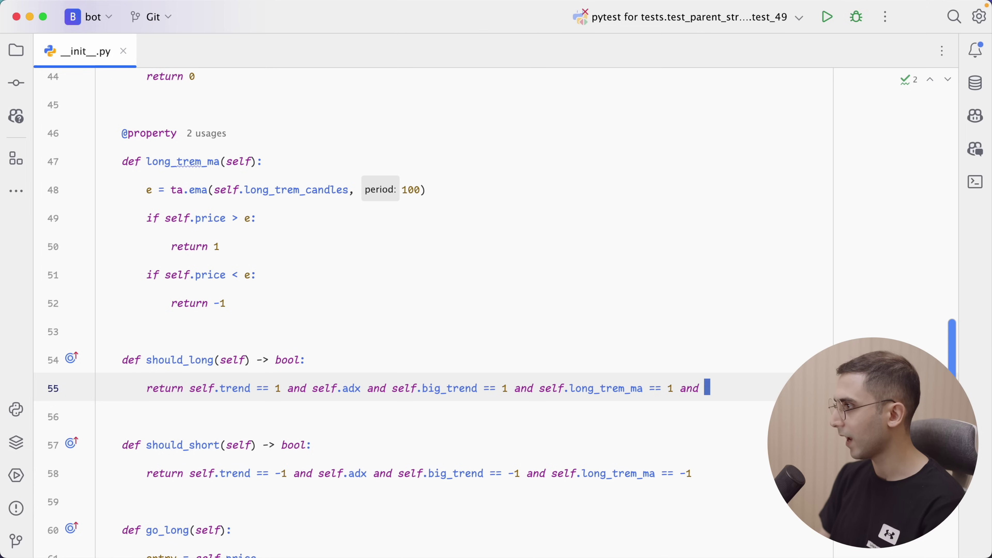
key("Tab")
key("BackSpace")
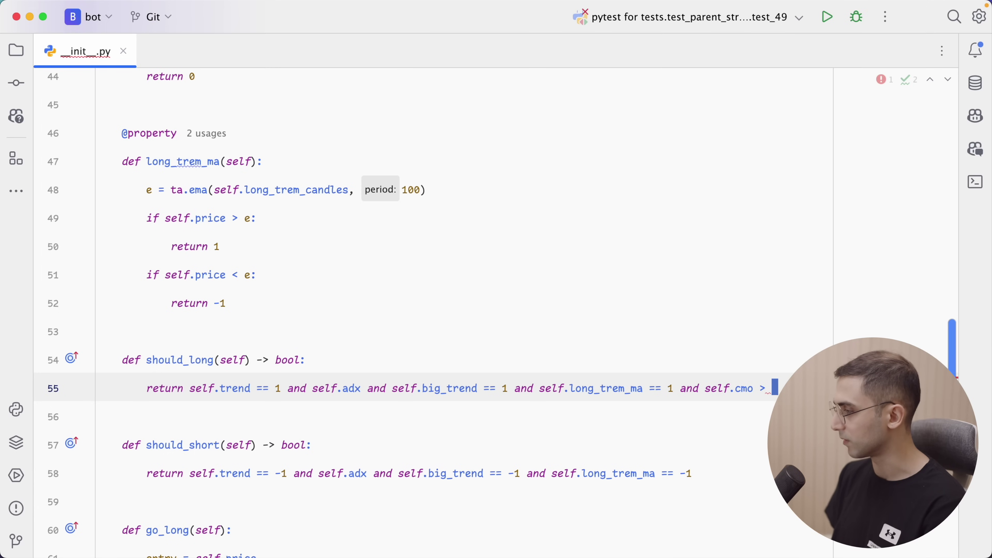
type("30")
key("Down")
key("Down")
key("Down")
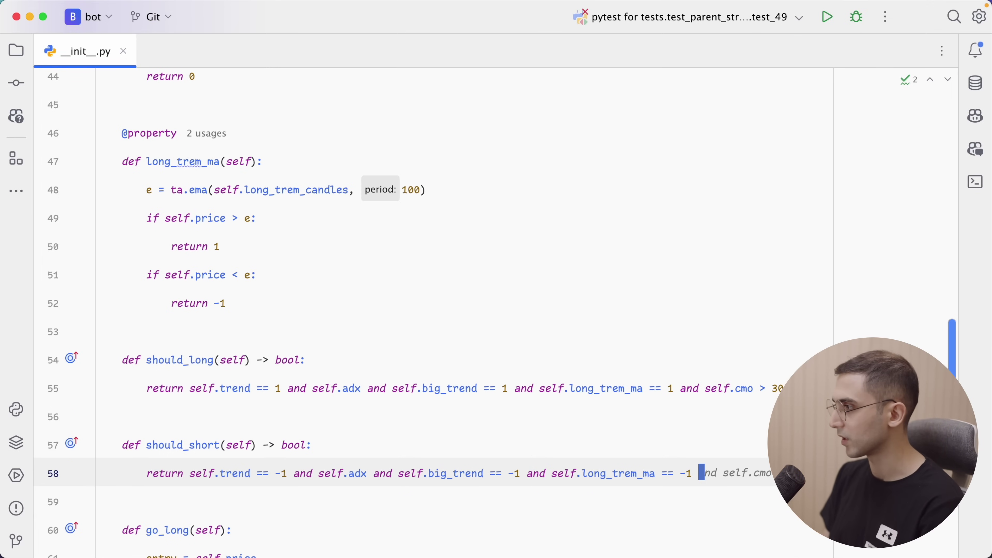
key("Tab")
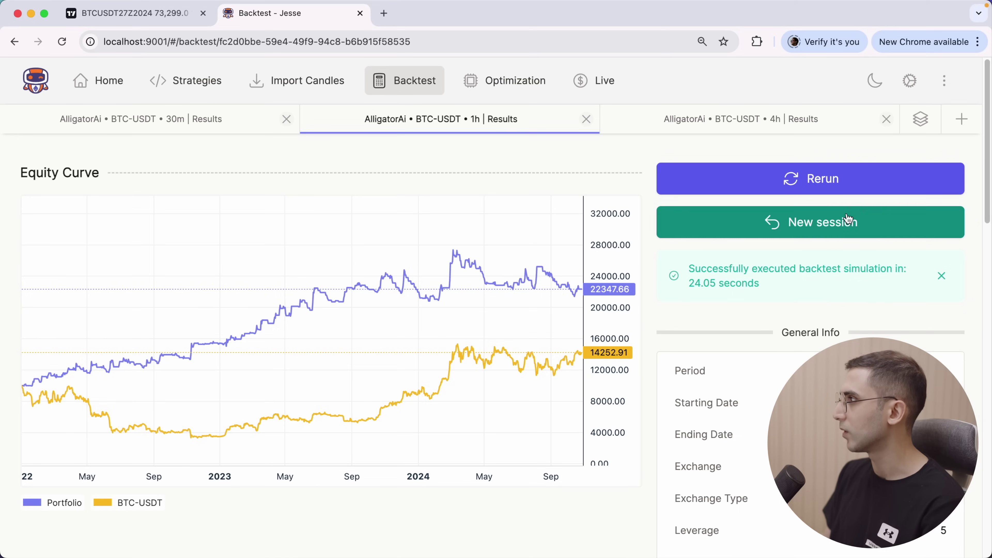
Open the benchmark, then view the 1h and 30m results, 30m ending near 16,921.79
left_click(921, 118)
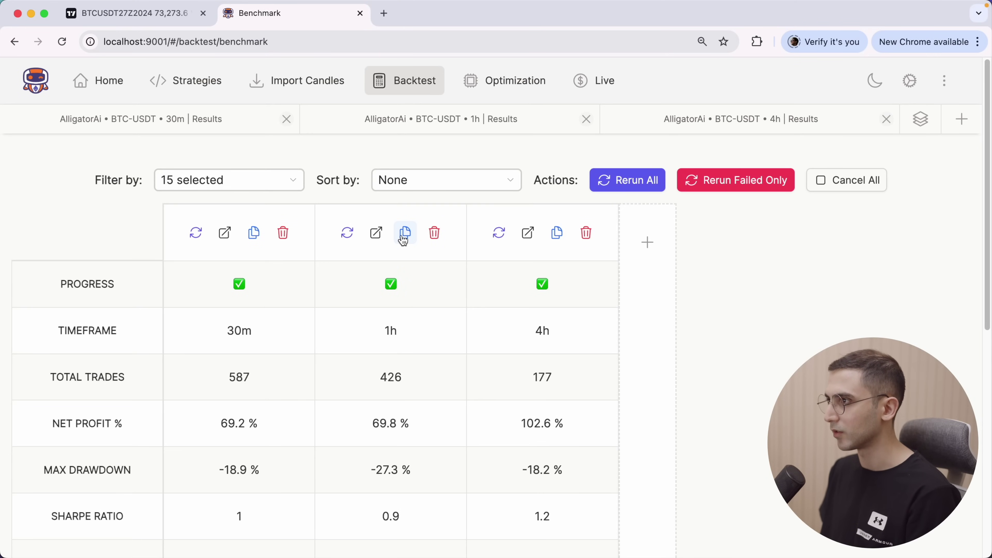
left_click(376, 233)
left_click(140, 119)
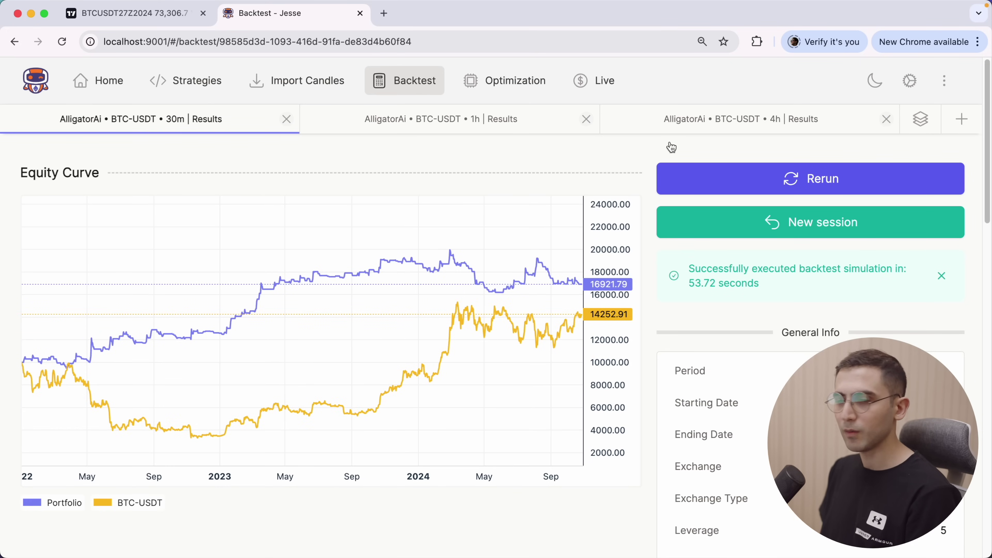
Change the CMO thresholds to > 20 for longs and < -20 for shorts
key("super+Tab")
left_click(778, 388)
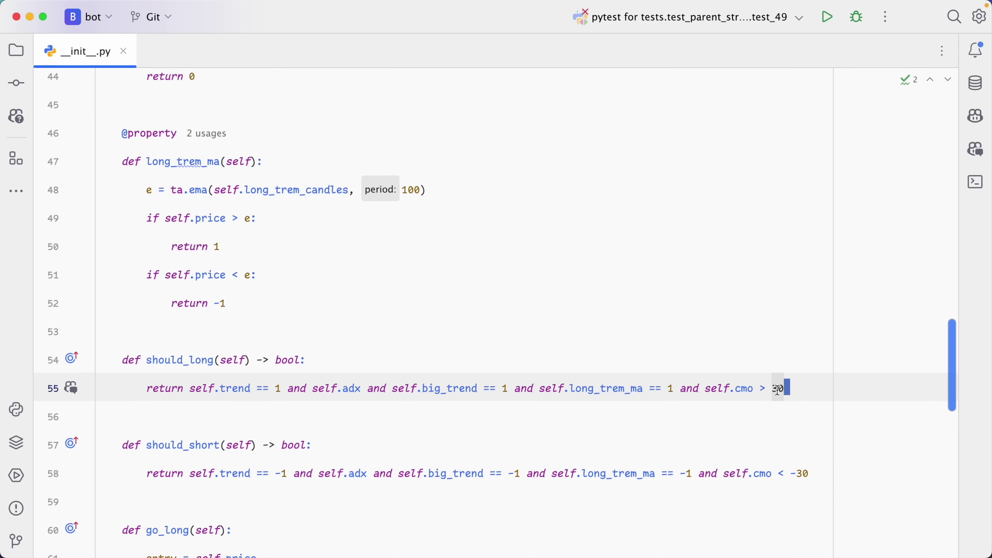
key("Down")
key("Down")
key("Down")
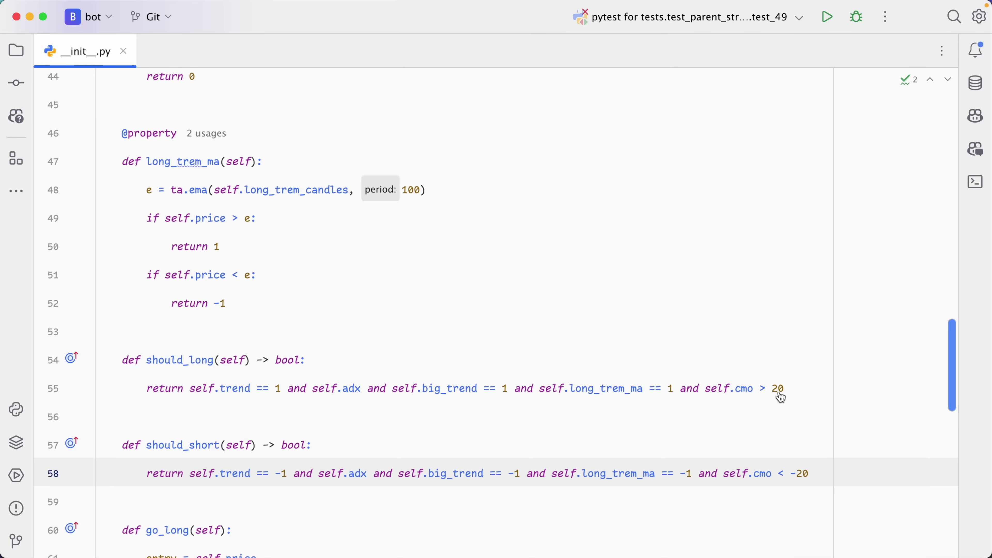
Rerun all benchmark backtests, reaching 1h 147.5%, 30m 94.4%, 4h 91.8% net profit
key("super+Tab")
left_click(921, 118)
left_click(627, 180)
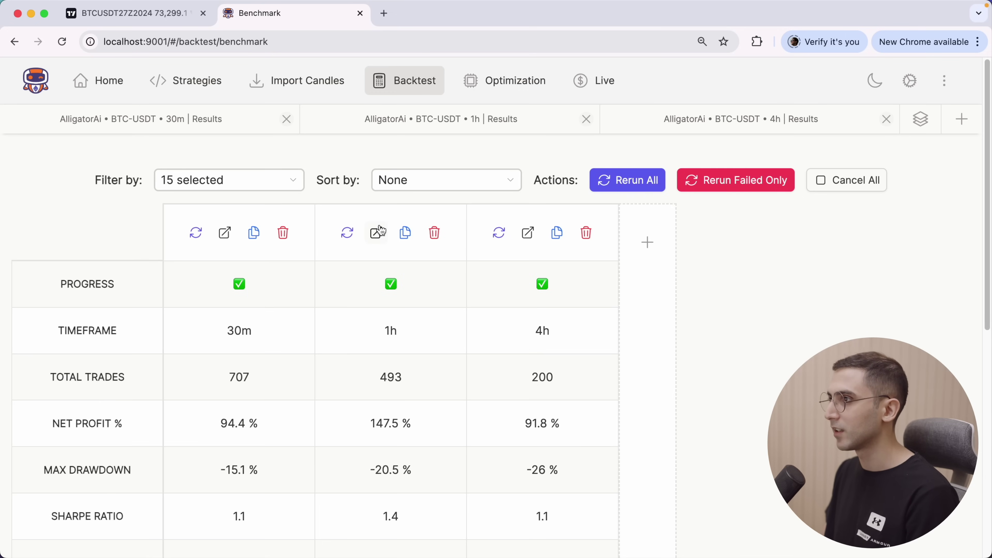
Compare the 1h, 30m and 4h AlligatorAi results, ending on the 1h run's equity curve
left_click(377, 232)
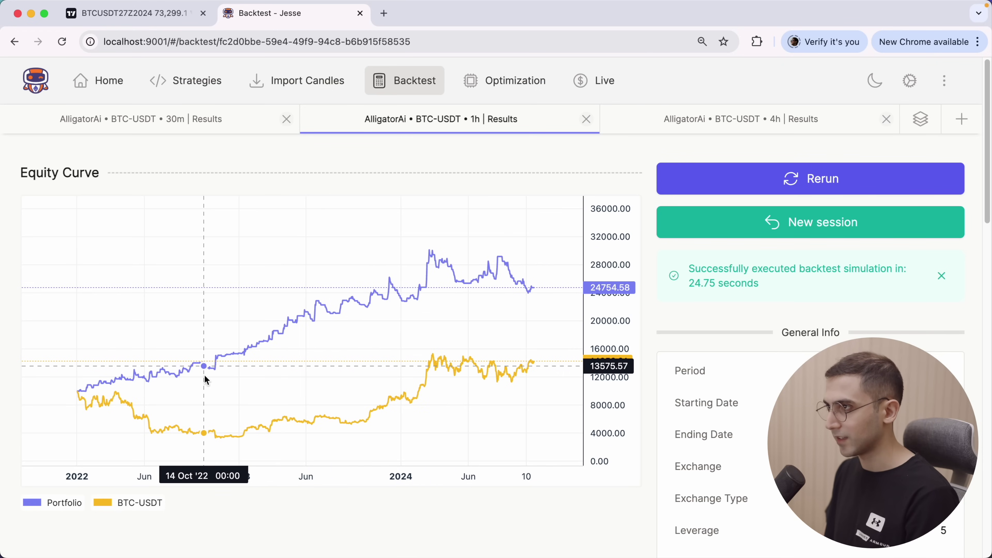
left_click(151, 121)
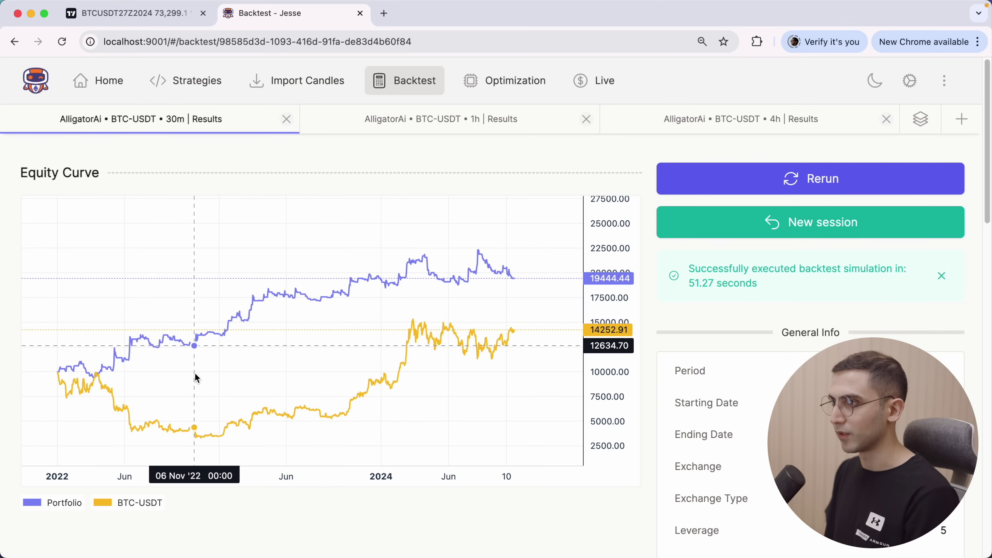
left_click(666, 121)
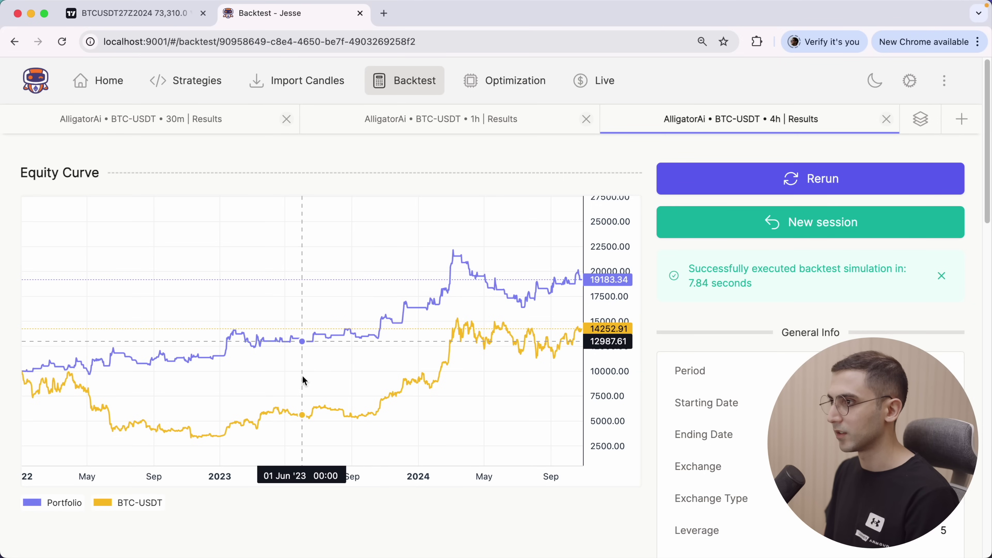
scroll(304, 380, "down", 2)
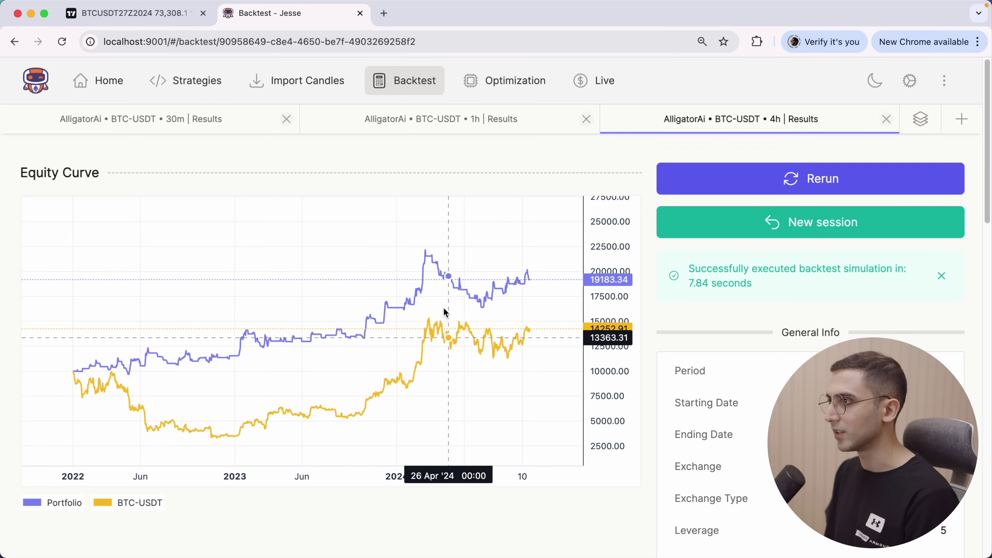
left_click(434, 121)
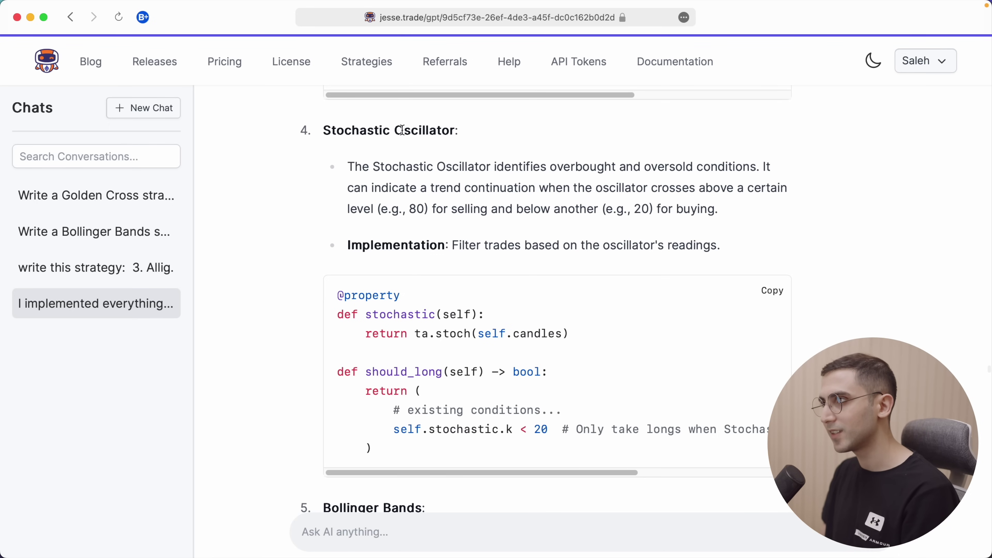
left_click_drag(578, 349, 333, 297)
left_click(332, 297)
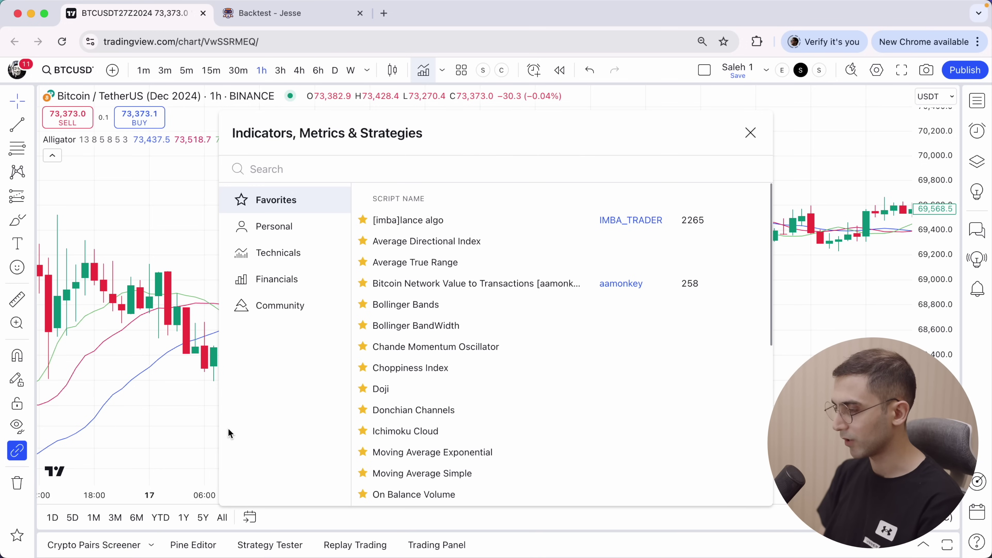
Add Stochastic and Stochastic RSI from a 'stoch' search, then delete the plain Stoch pane
type("stoch")
left_click(394, 288)
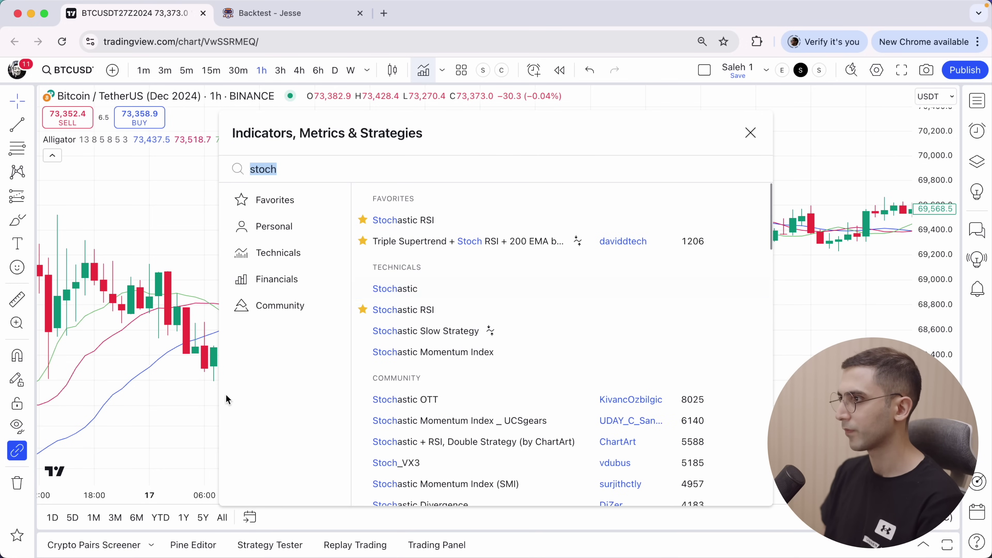
left_click(406, 309)
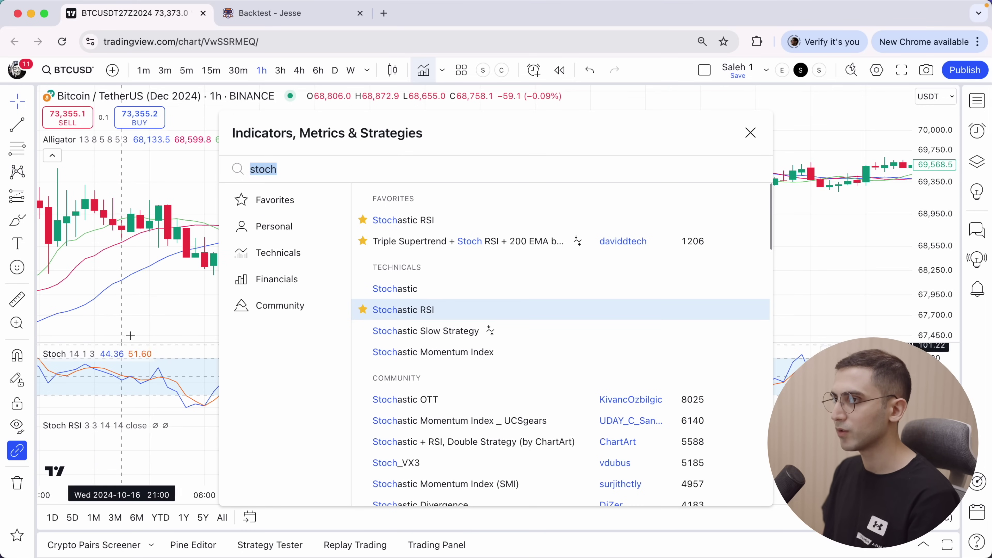
left_click(154, 312)
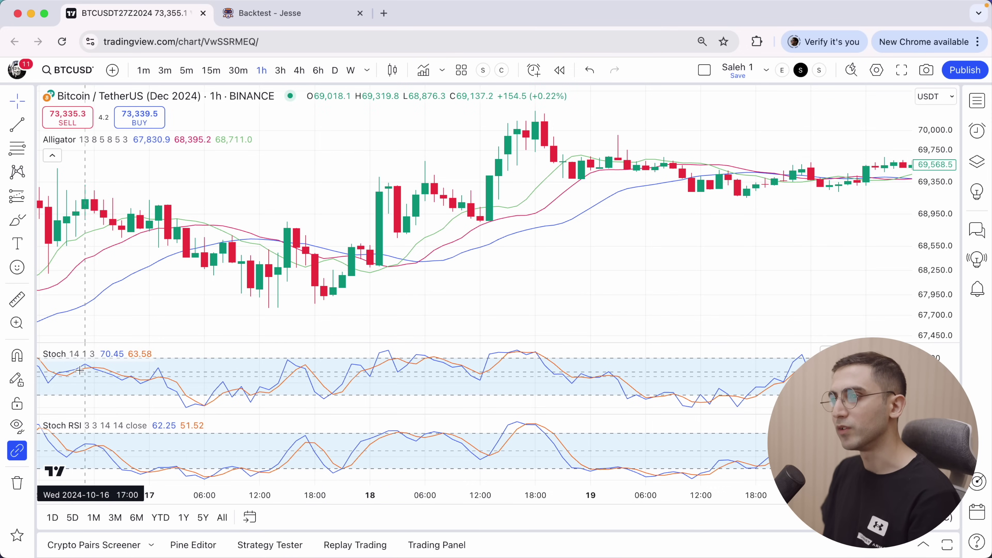
mouse_move(59, 361)
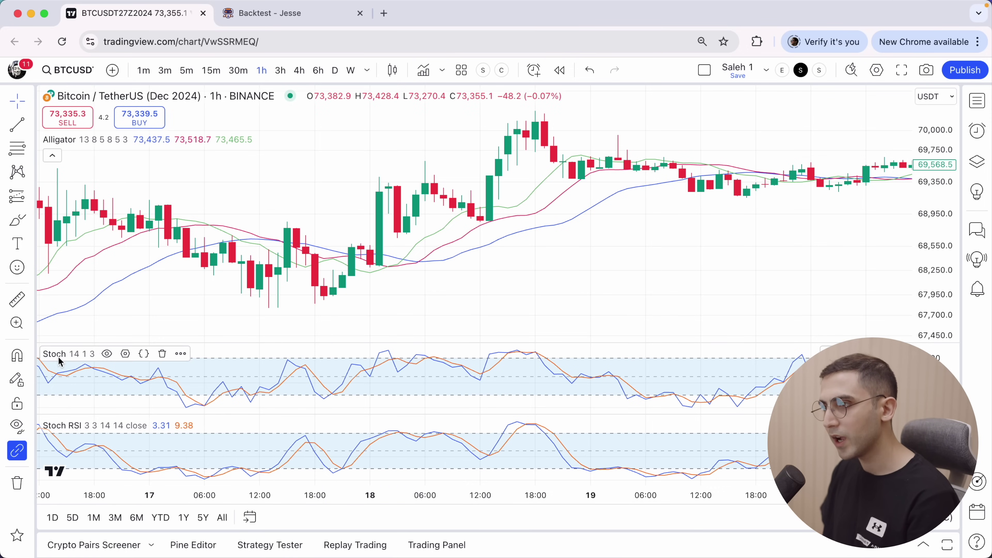
left_click(162, 355)
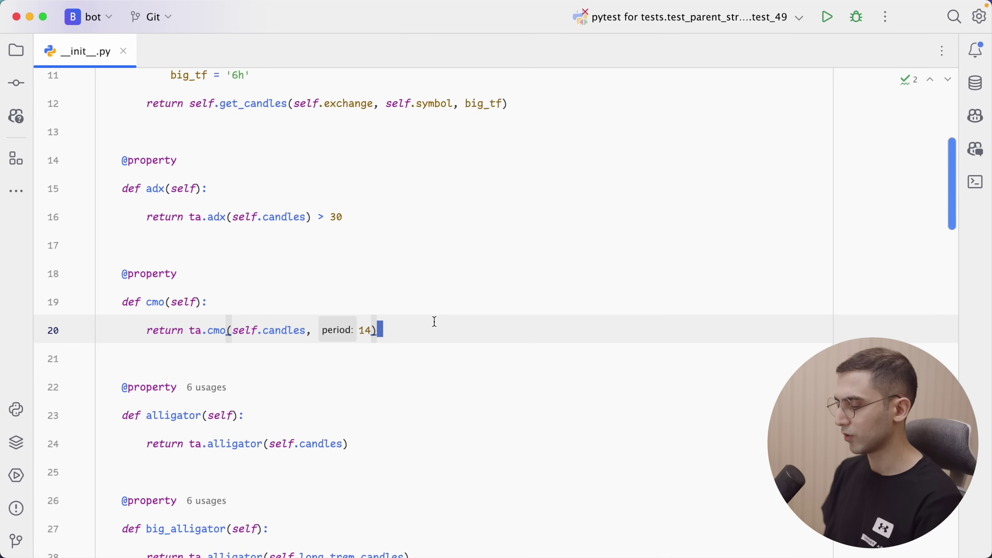
Create an srsi property below cmo that returns ta.srsi(self.candles)
key("Return")
key("Return")
type("prop")
key("Tab")
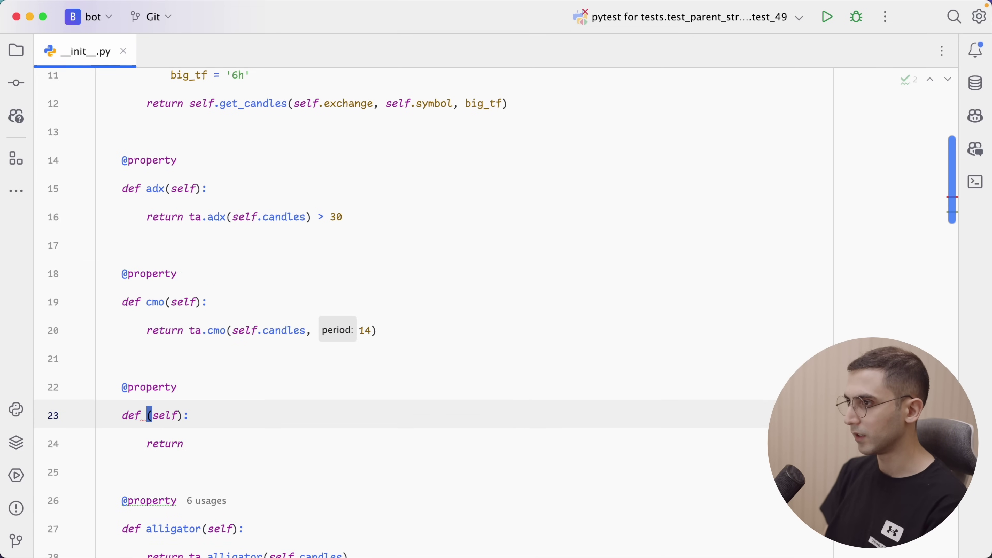
type("srs")
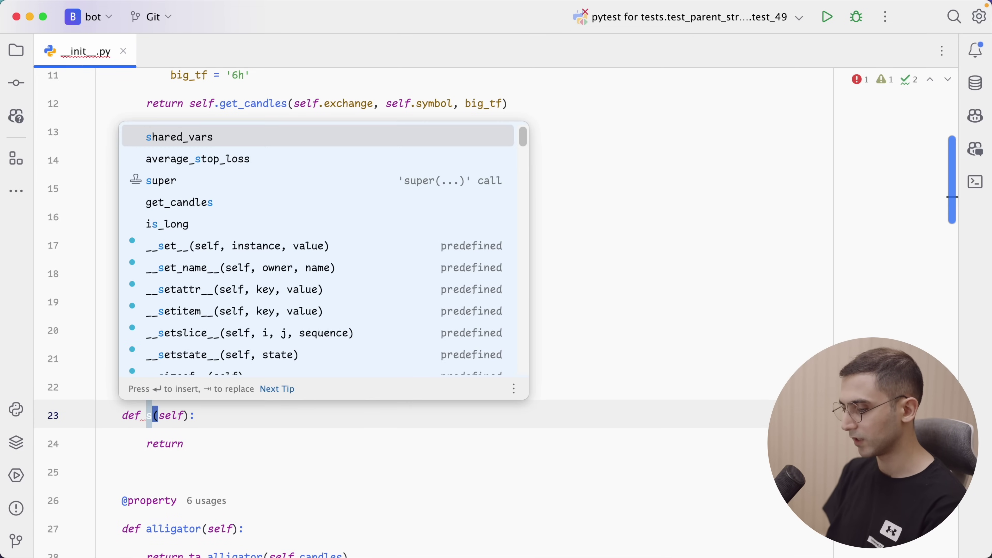
type("i")
key("Tab")
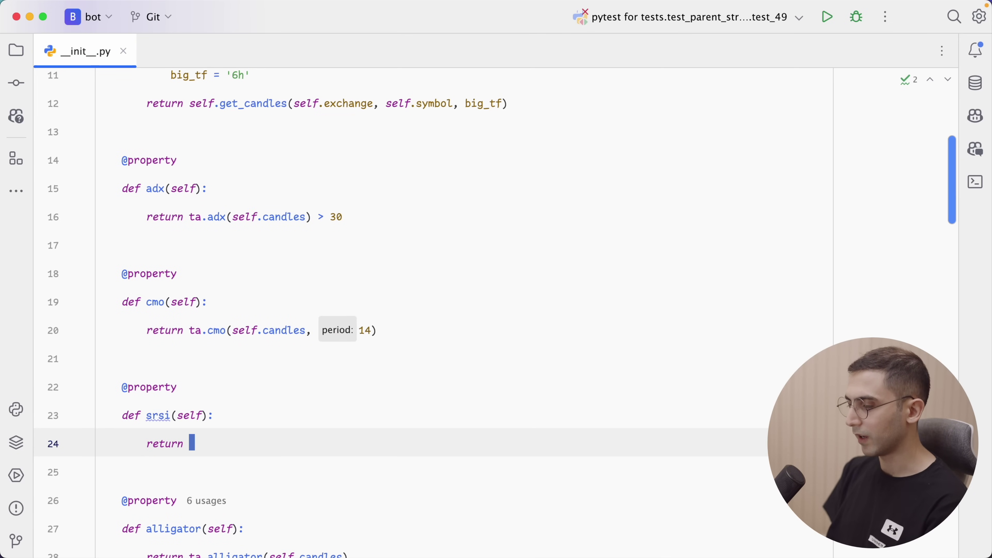
type("ta.sr")
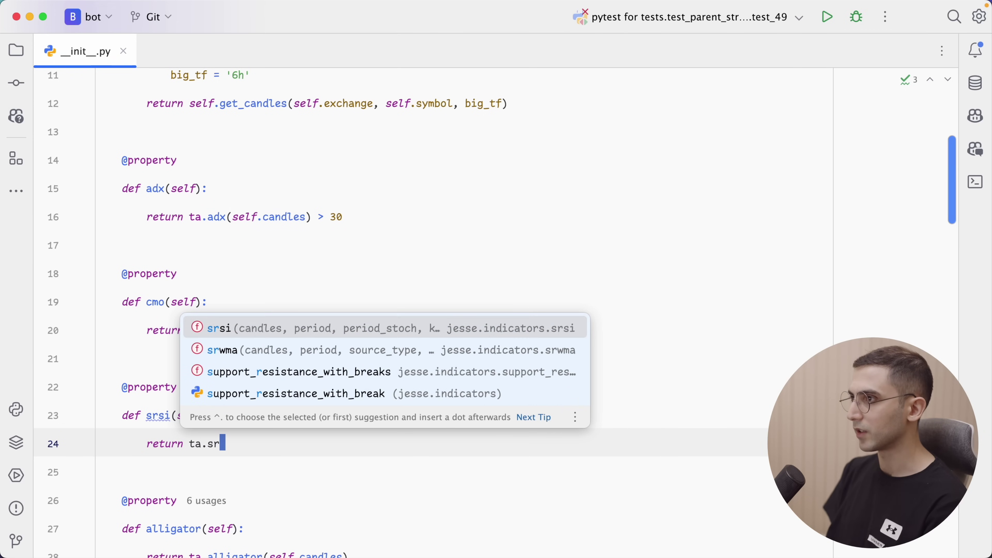
key("Return")
type("self.ca")
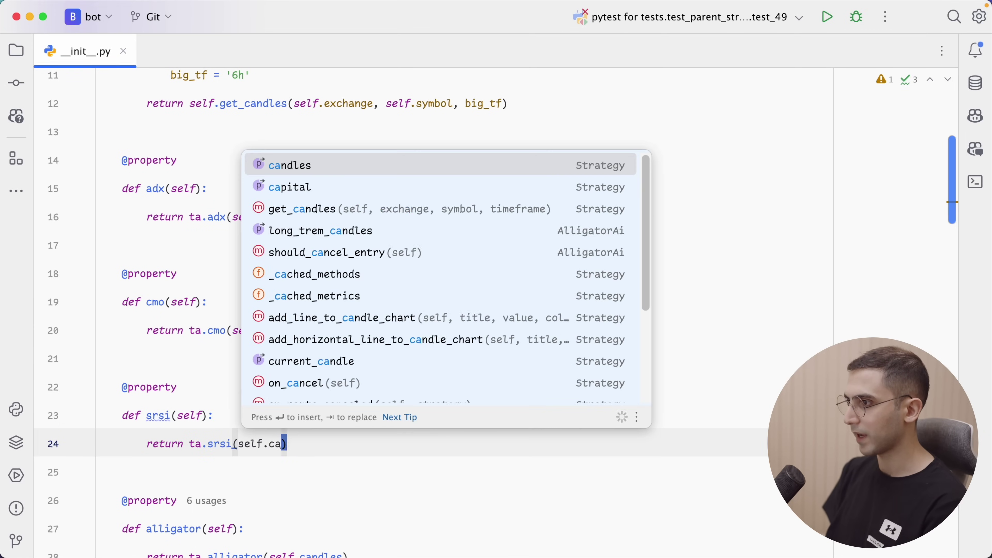
key("Return")
type(",")
key("BackSpace")
key("BackSpace")
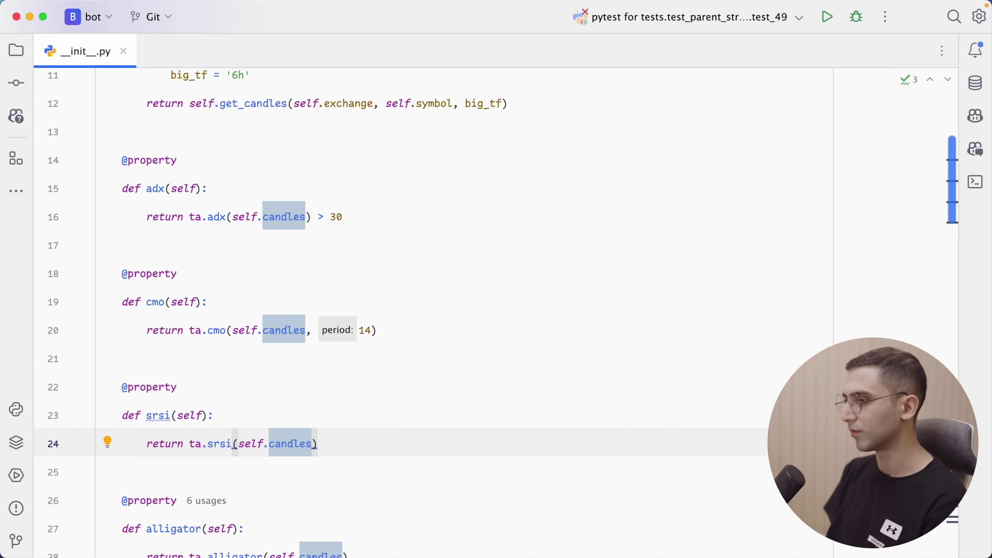
Append 'and self.srsi < 20' to should_long's return, then go to the short-entry line
scroll(513, 330, "down", 10)
left_click(880, 345)
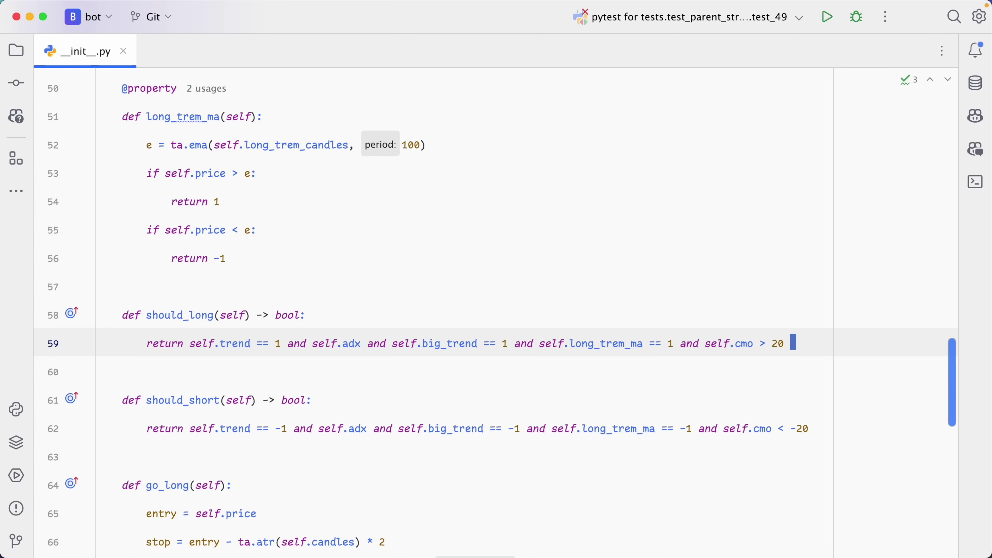
key("Tab")
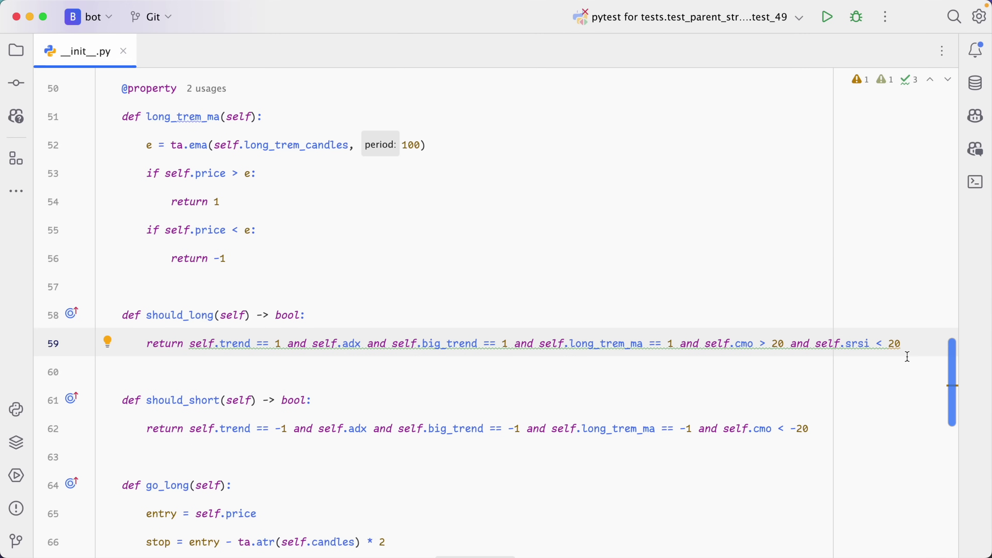
mouse_move(895, 347)
left_click(848, 412)
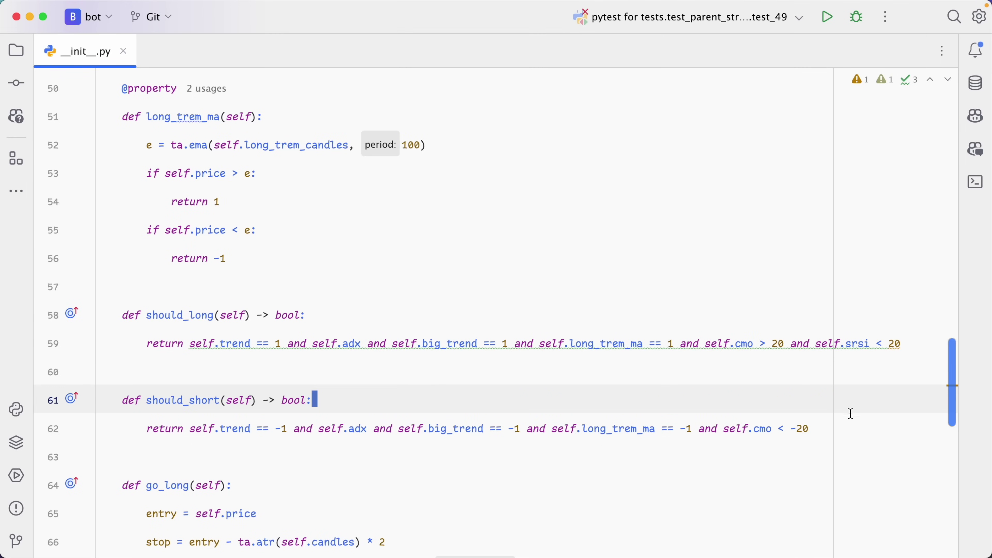
key("Down")
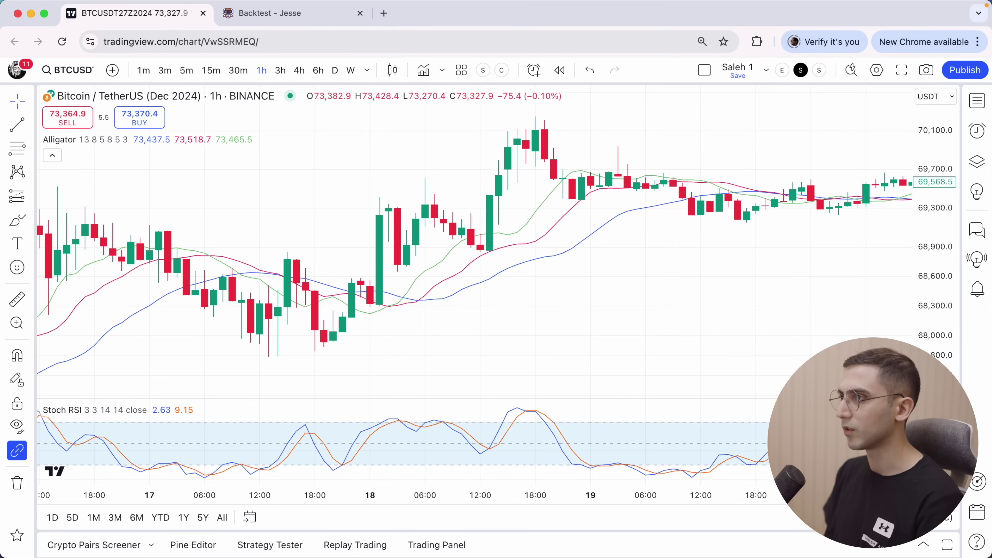
Rerun all three backtests from Benchmark and open the first run's StochasticRSI-vs-int TypeError
key("ctrl+Tab")
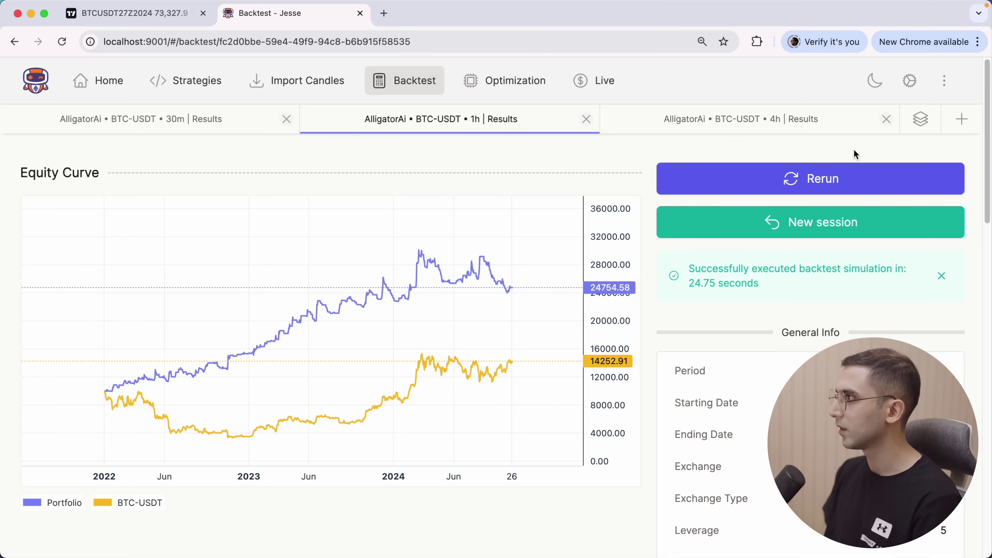
left_click(920, 119)
left_click(664, 179)
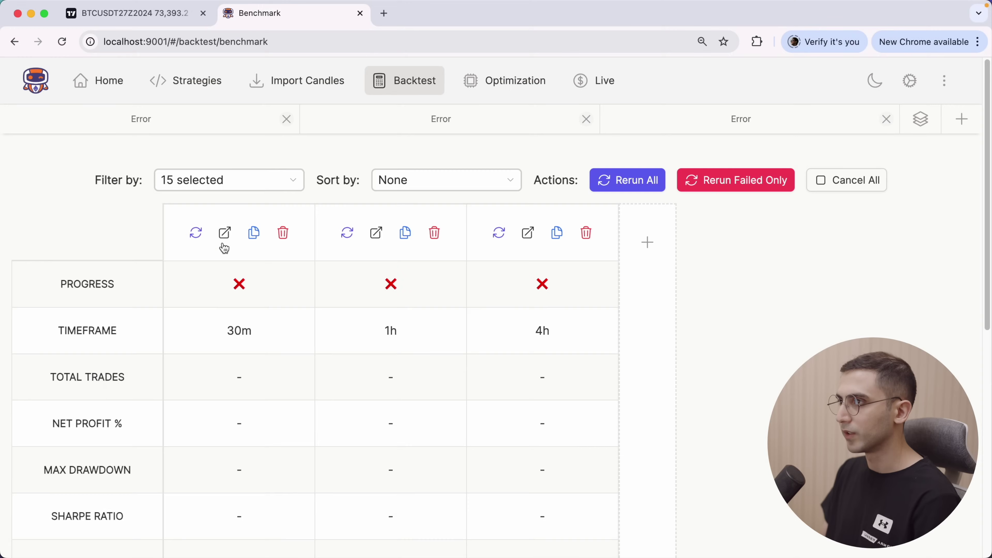
left_click(225, 233)
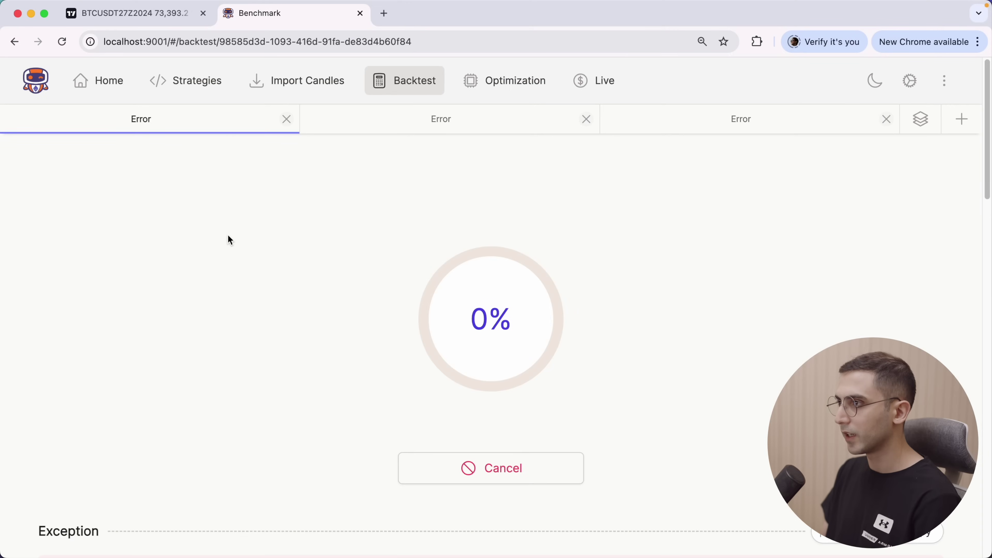
scroll(313, 343, "down", 5)
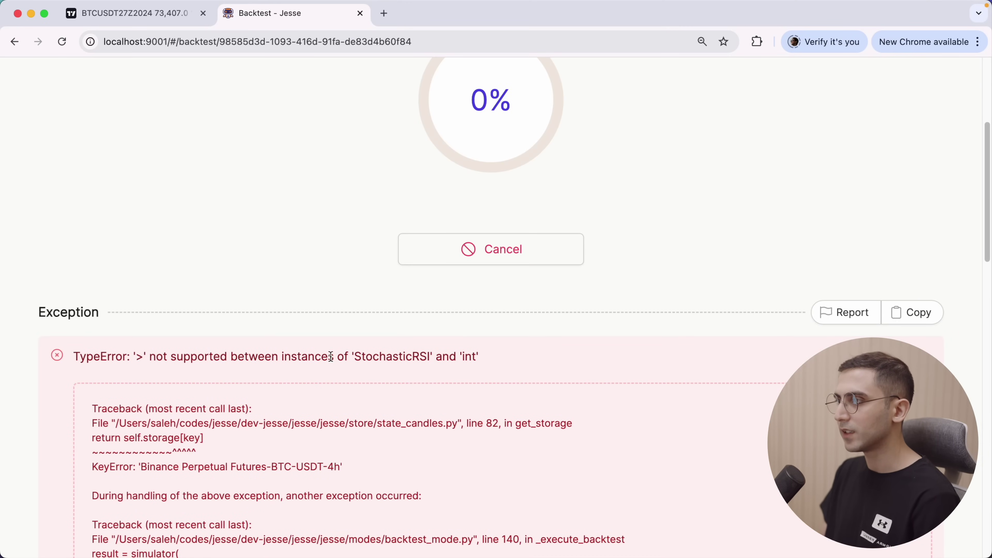
Jump to the srsi property and add '.' after ta.srsi(self.candles) to browse its result fields
key("super+Tab")
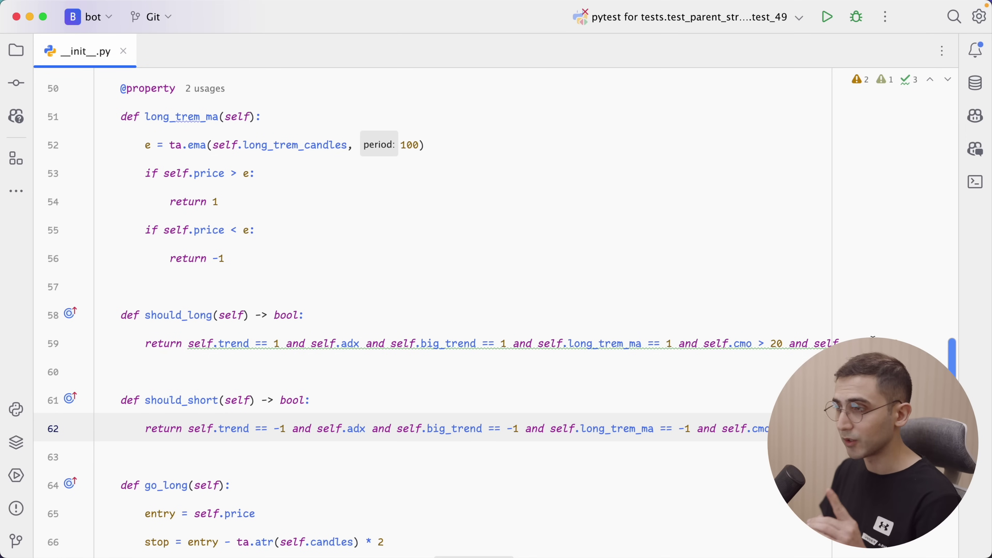
mouse_move(863, 332)
key("super+b")
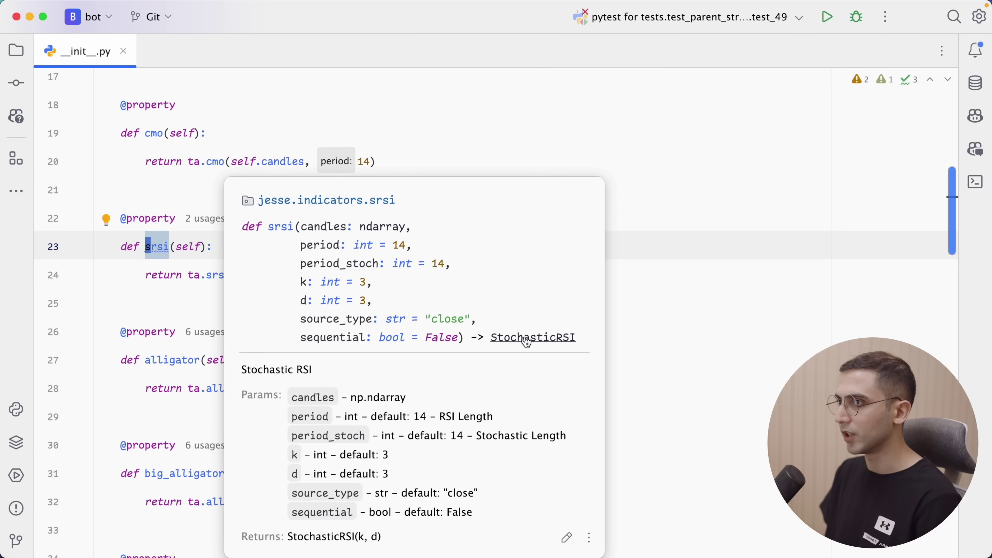
left_click(445, 273)
type(".")
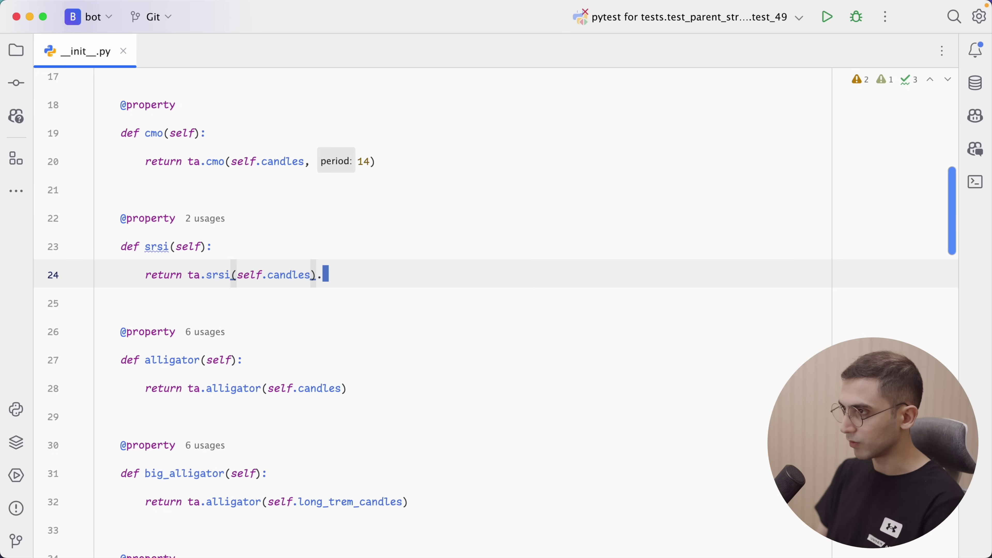
key("Down")
key("Down")
key("Down")
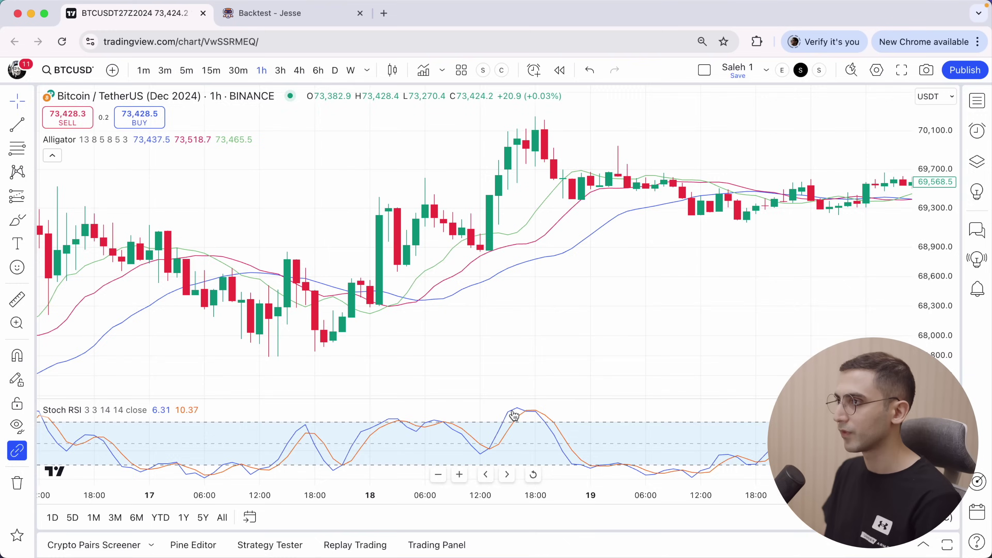
Rerun all backtests error-free (30m 92.6%, 1h 69.1%, 4h 9.5%) and open the 4h results
key("ctrl+Tab")
left_click(645, 179)
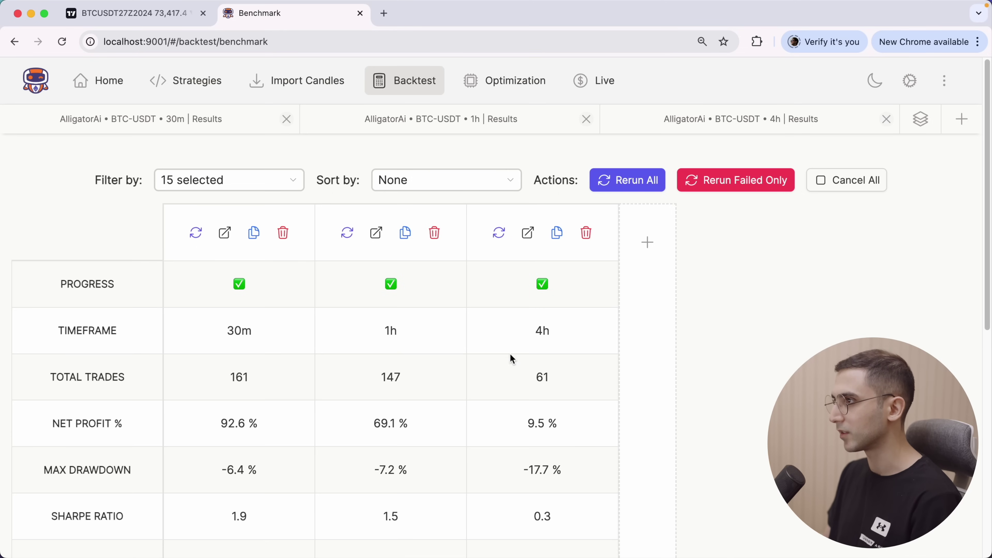
left_click(529, 245)
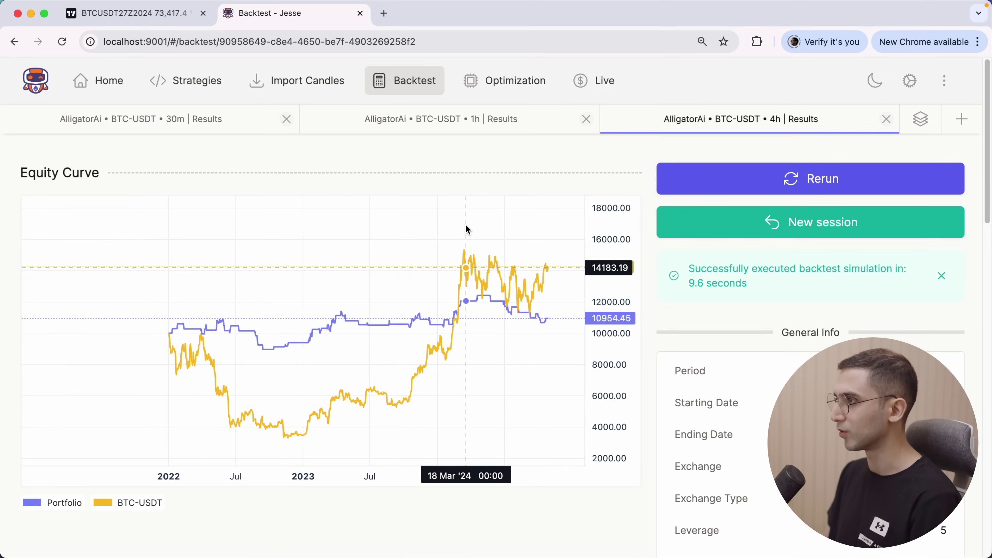
Close the 4h results and flip between the 1h and 30m equity curves
left_click(886, 118)
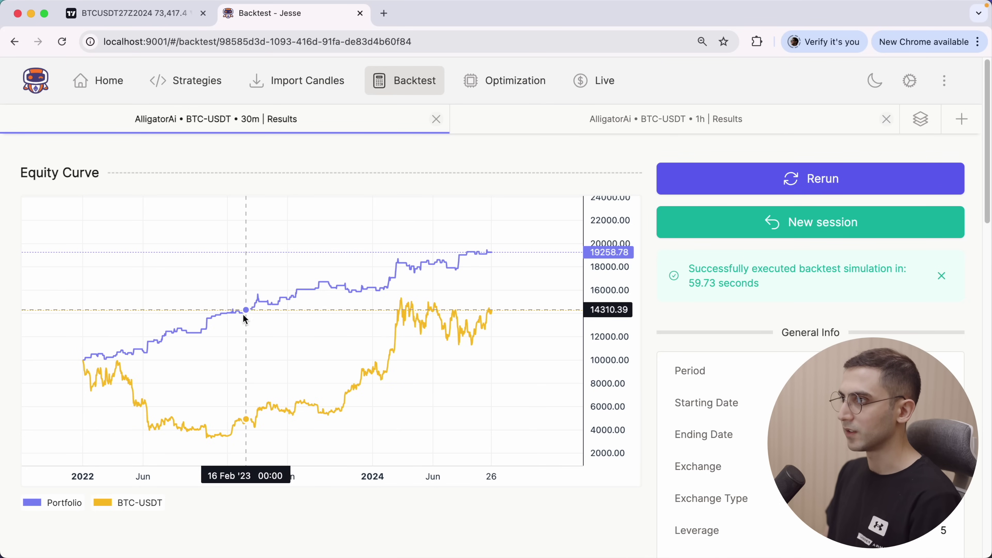
left_click(601, 114)
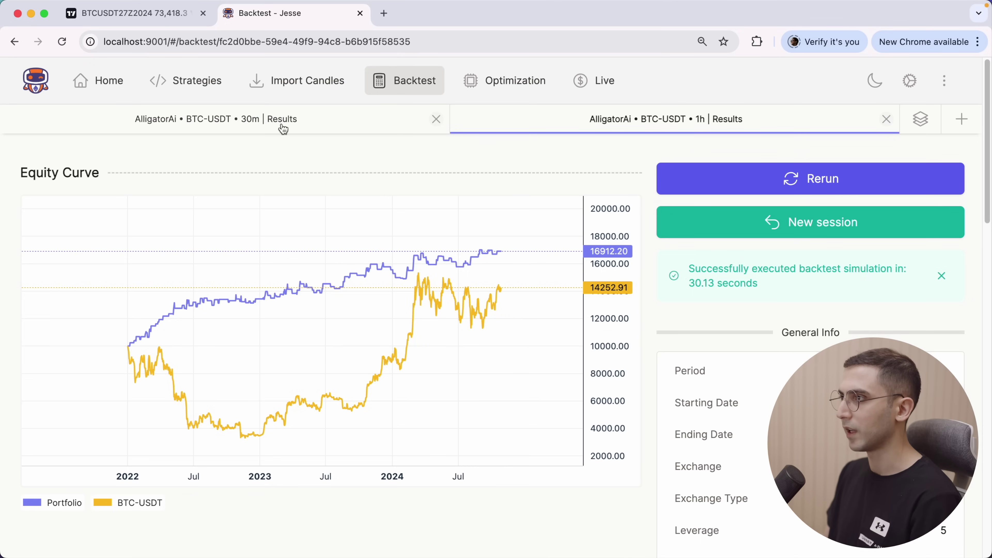
left_click(290, 132)
left_click(509, 134)
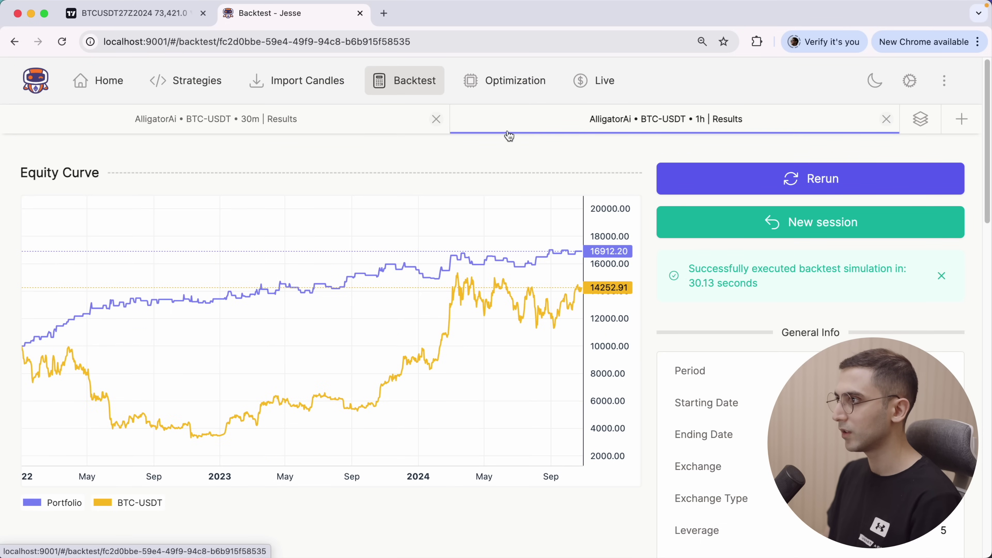
Review the 30m run's Performance figures, then return to the 1h results ending at 16,912.20
left_click(325, 130)
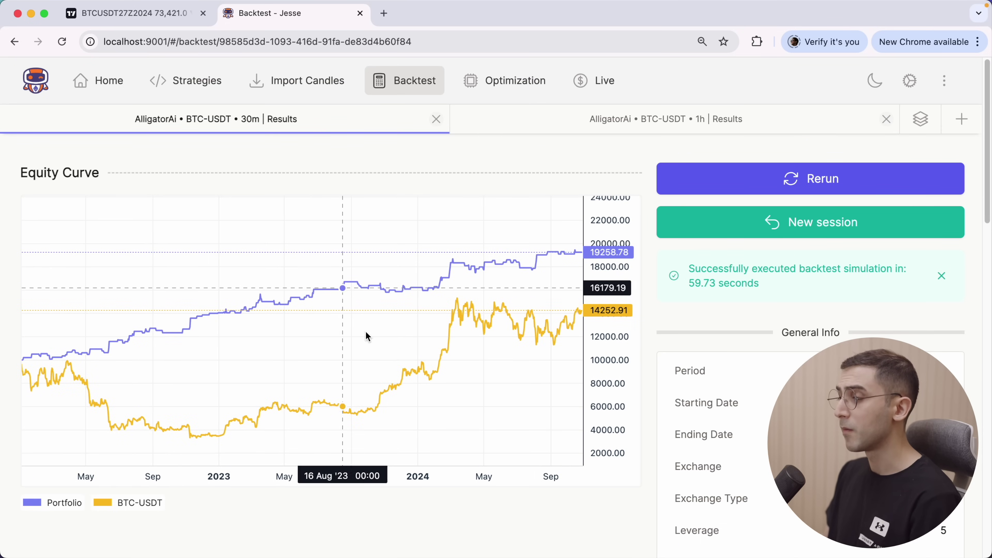
scroll(414, 464, "down", 9)
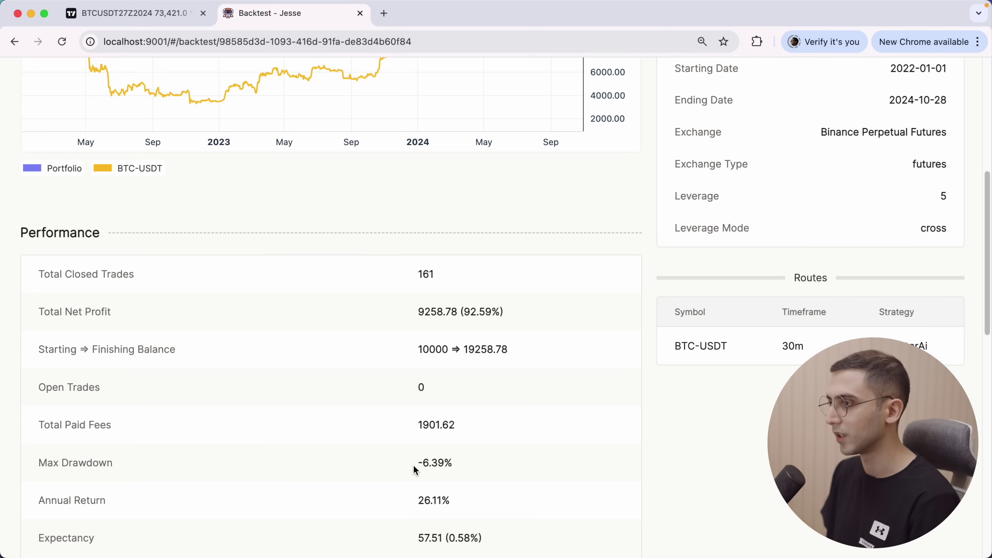
key("super+bracketleft")
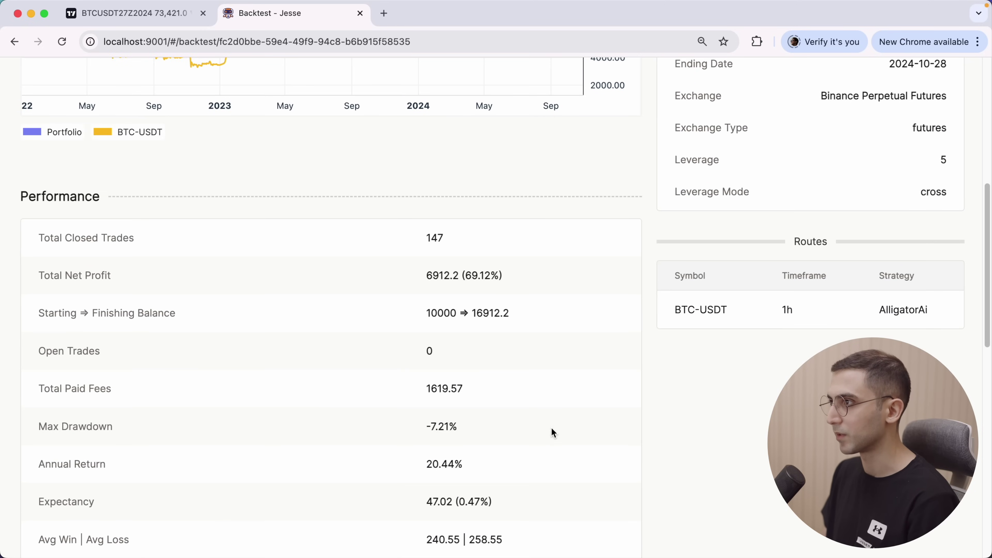
scroll(553, 433, "up", 10)
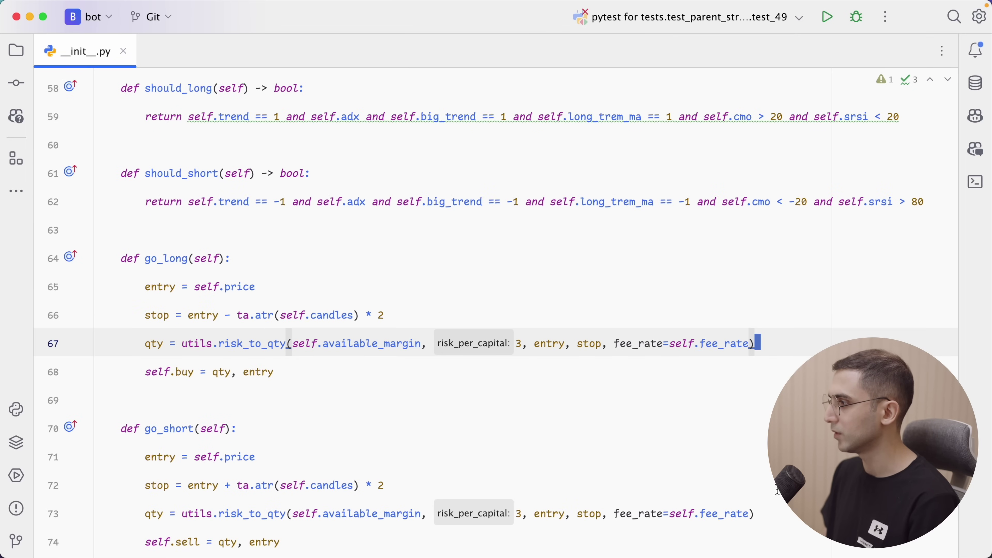
Multiply both risk_to_qty position sizes and rerun backtests, giving 30m 1721.7% and 1h 734.9%
left_click(756, 513, "alt+shift")
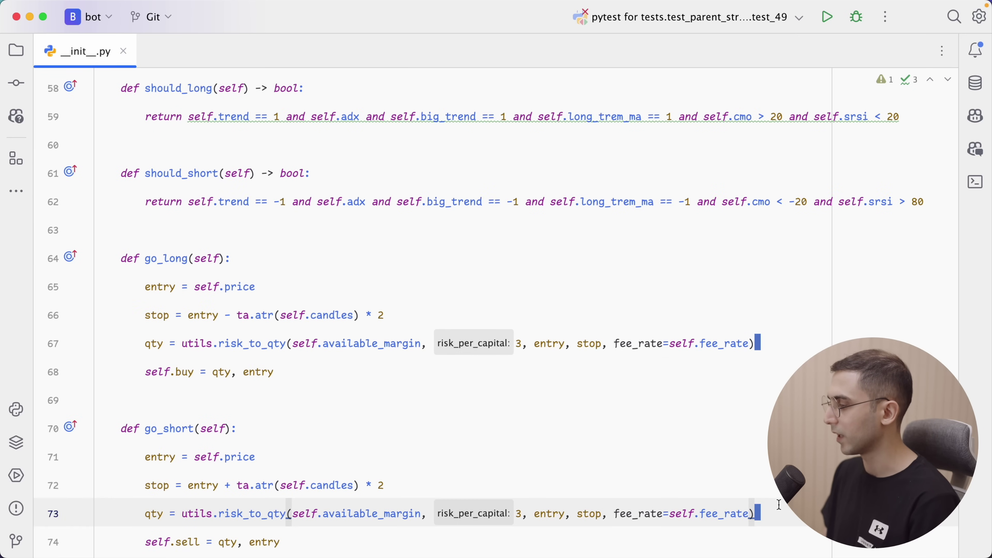
type("*")
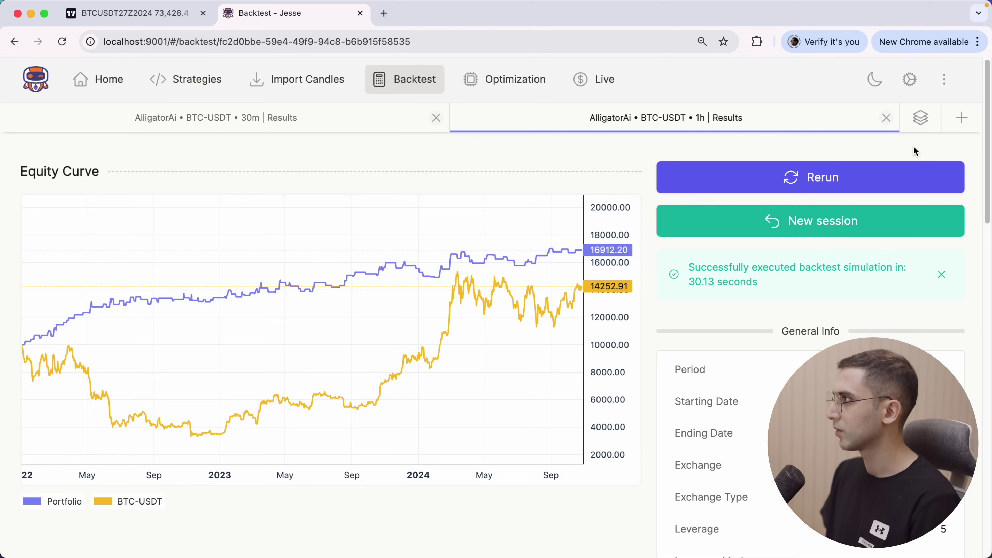
left_click(920, 118)
left_click(627, 179)
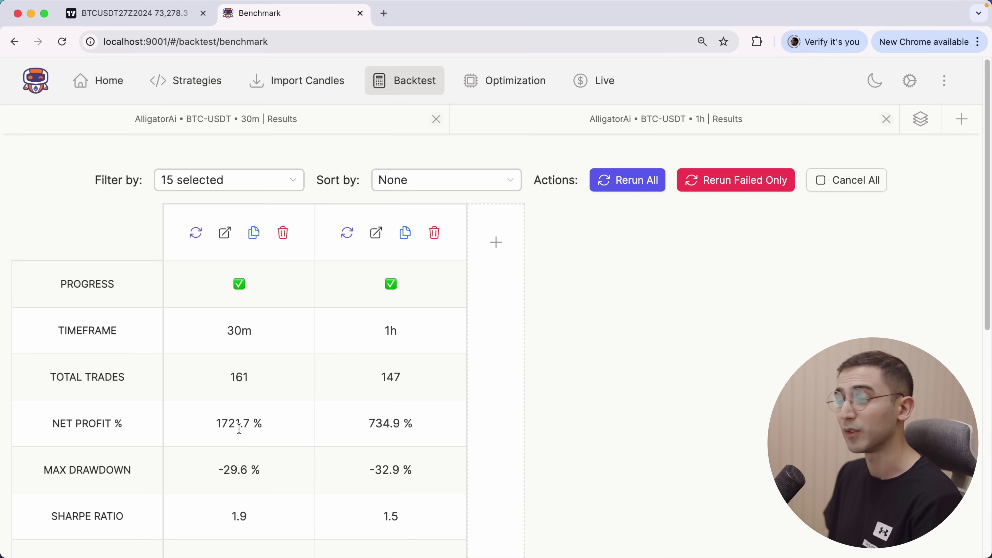
Open the 30m results, compare with the 1h curve, and auto-fit the price axis (146,724.06 equity)
left_click(226, 234)
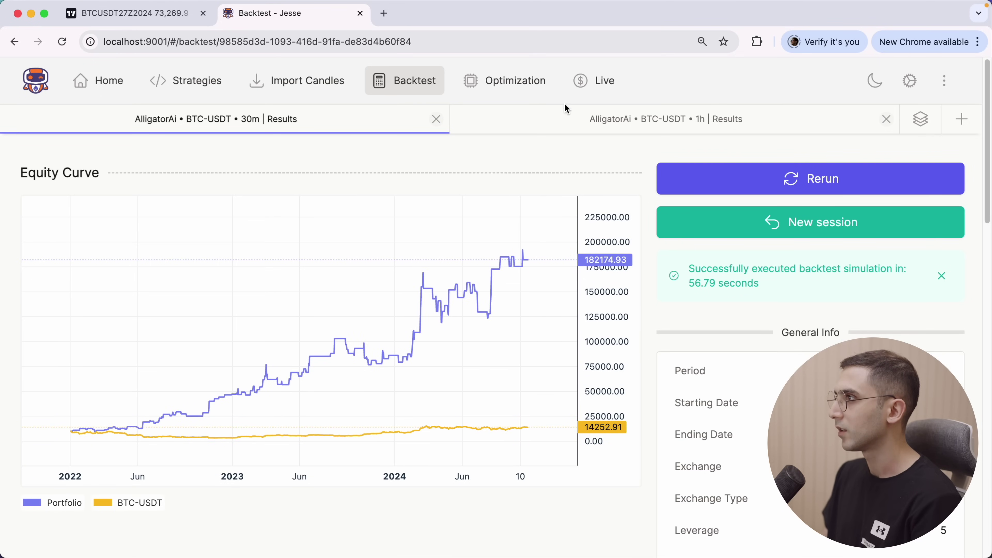
left_click(565, 120)
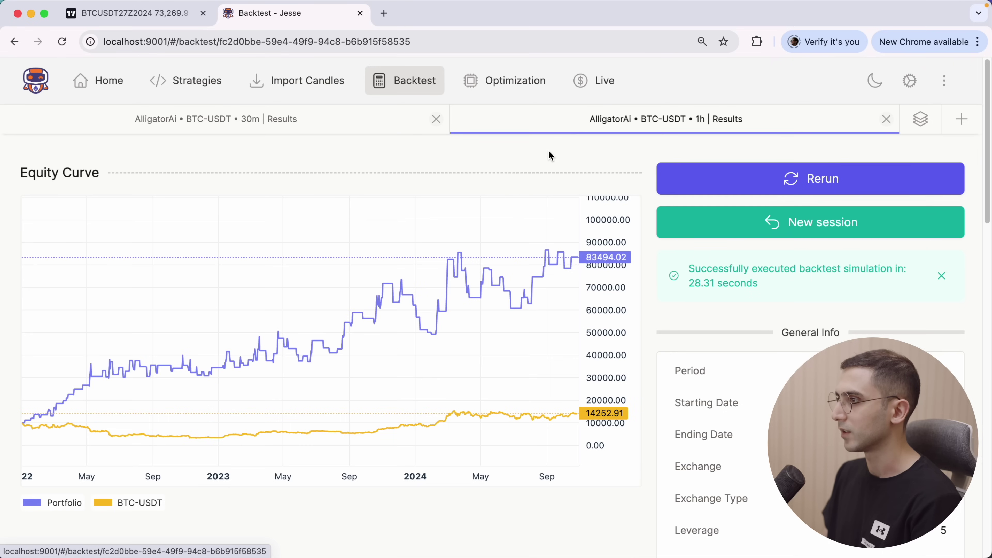
left_click(295, 121)
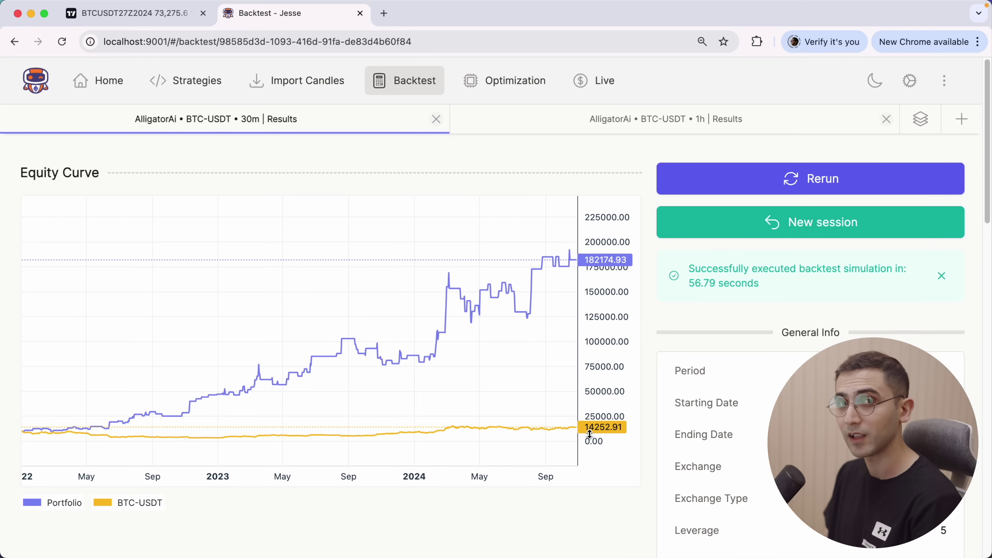
scroll(421, 352, "right", 3)
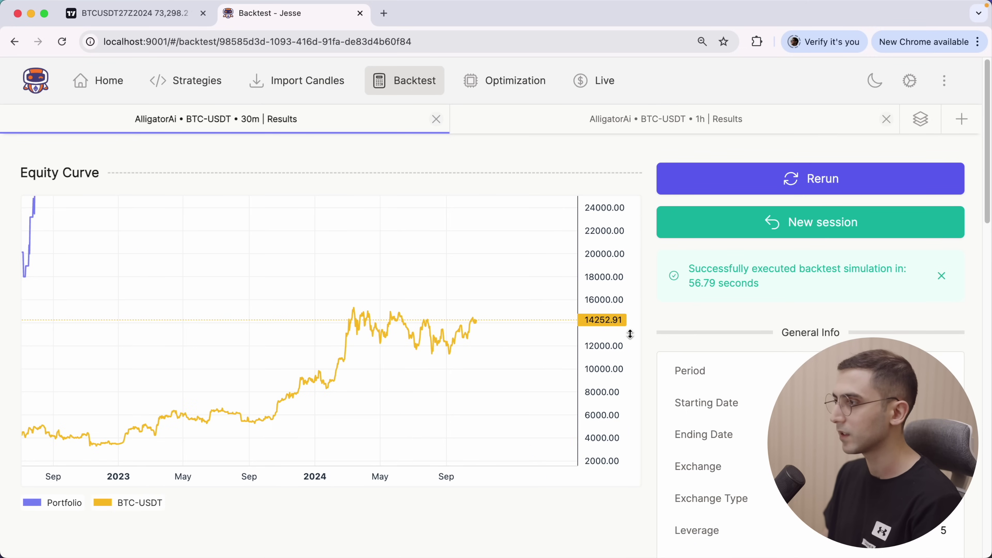
double_click(613, 323)
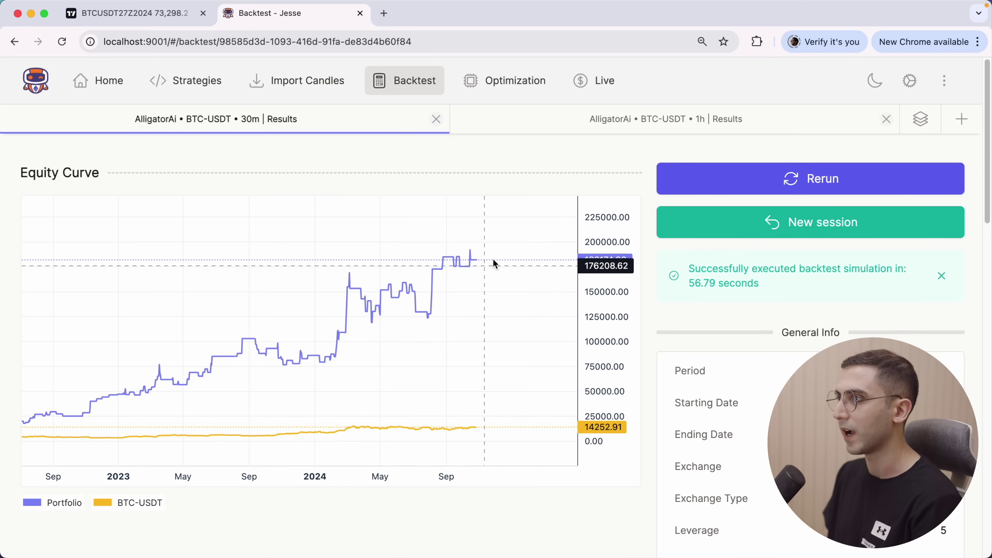
scroll(97, 419, "down", 4)
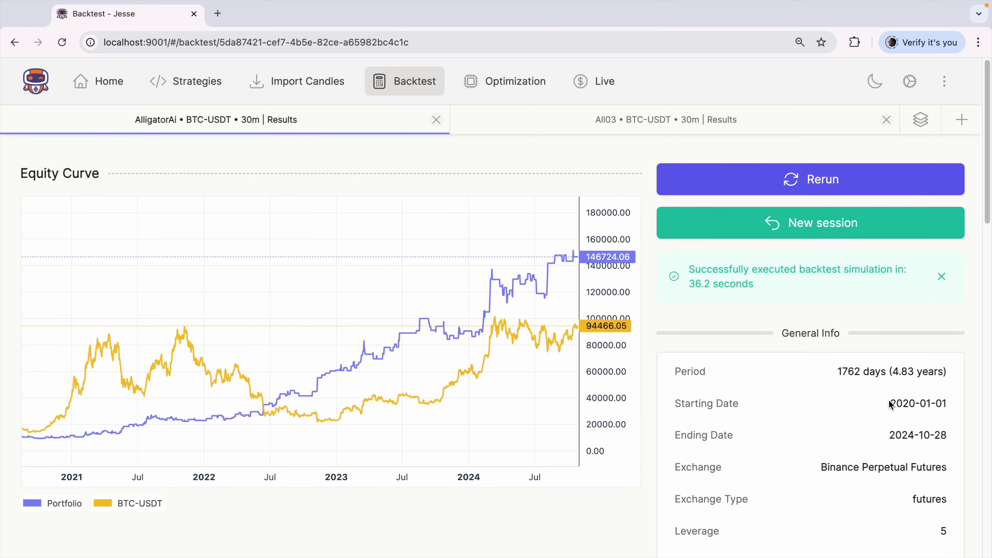
Check the 2020 start date and compare All03's 3323.3% net profit with AlligatorAi's 1367.2%
double_click(897, 406)
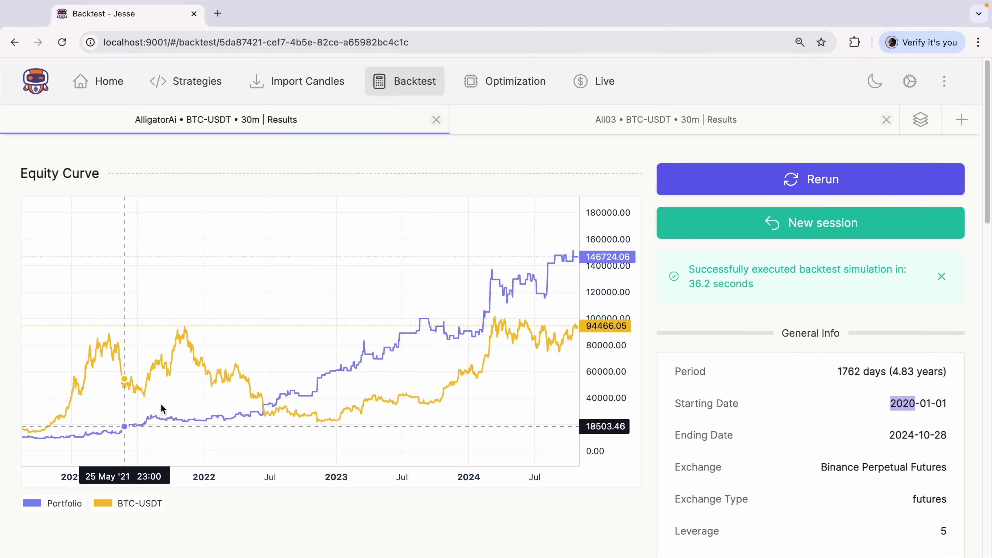
left_click(644, 133)
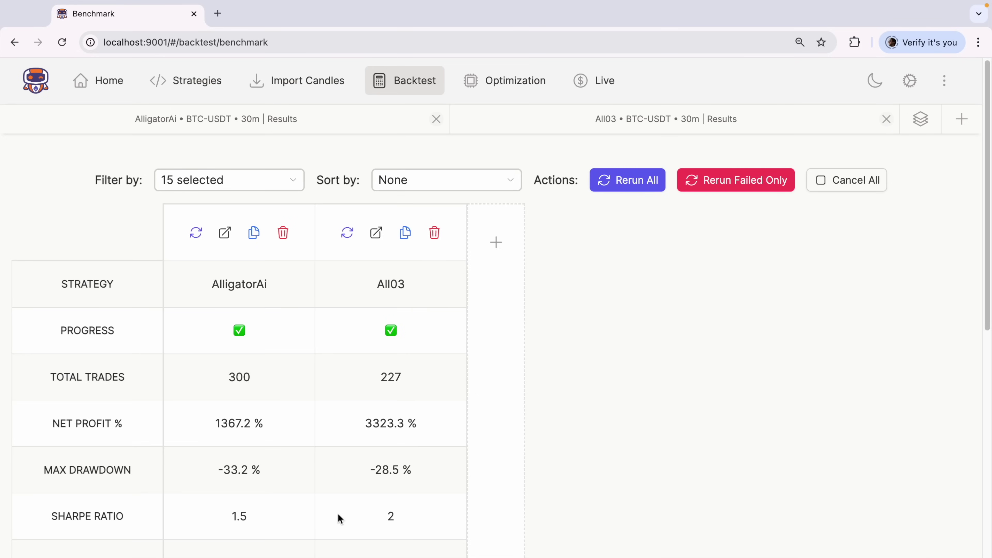
scroll(218, 222, "down", 9)
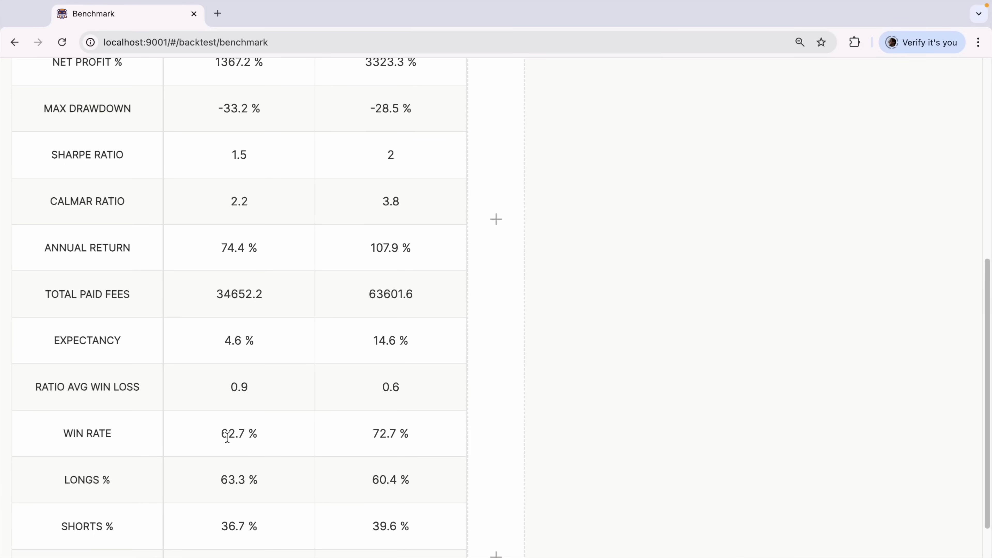
scroll(224, 437, "down", 2)
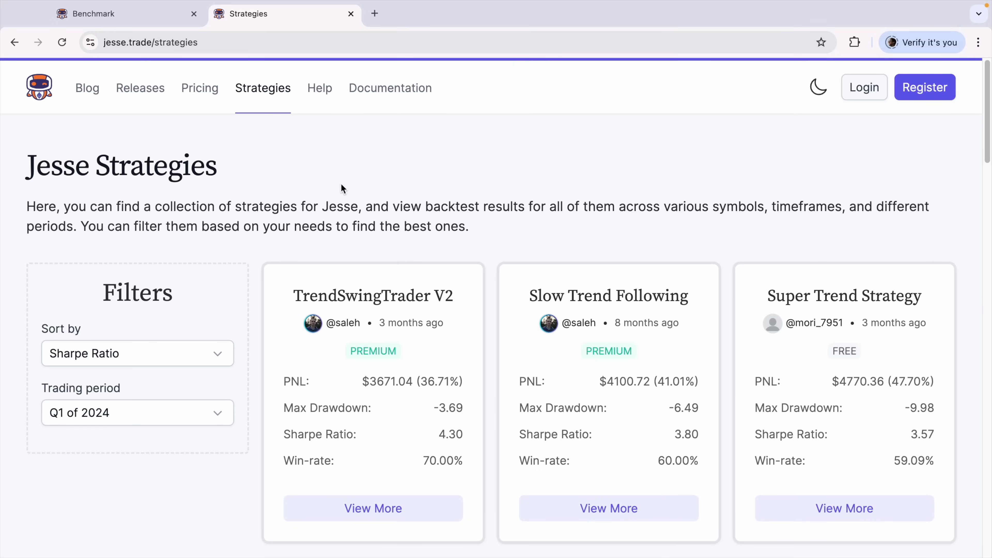
Open the TrendSwingTrader V2 card and browse its Trading period, Symbol and Timeframe dropdown options
scroll(341, 189, "down", 10)
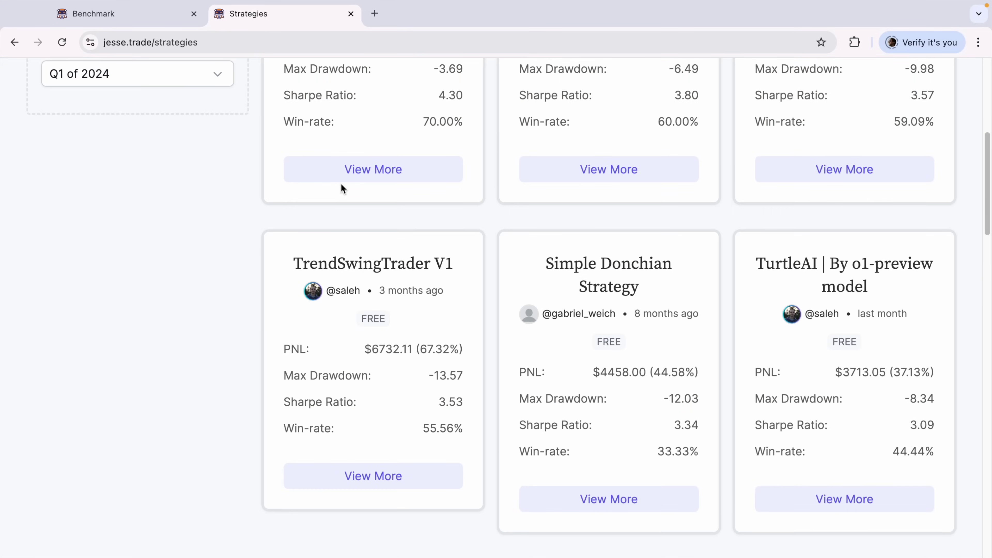
left_click(341, 183)
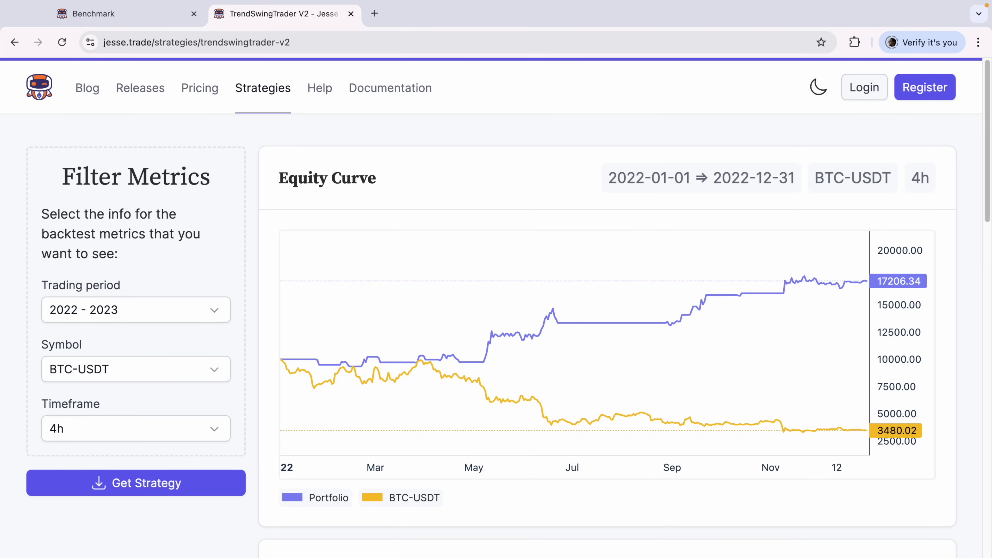
left_click(137, 312)
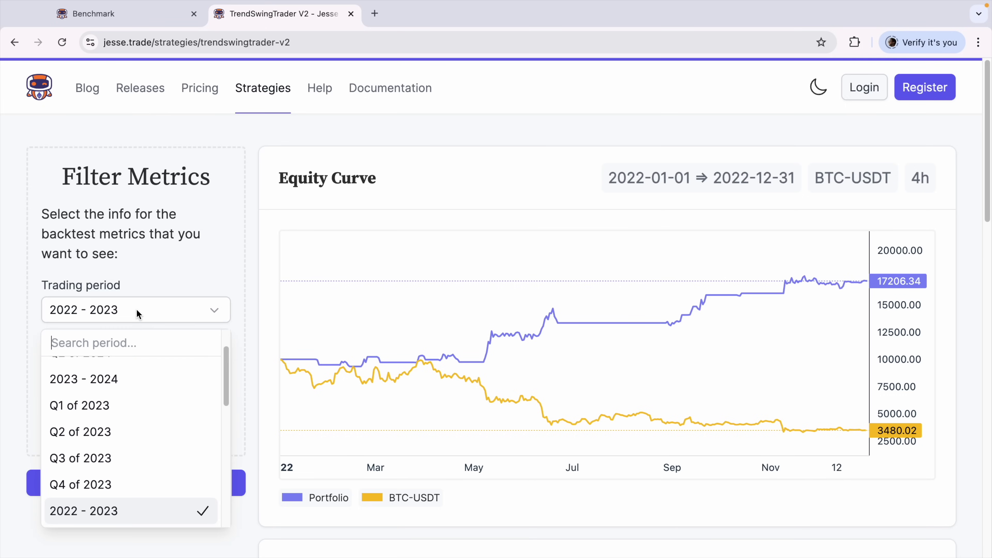
left_click(171, 259)
left_click(136, 372)
left_click(136, 373)
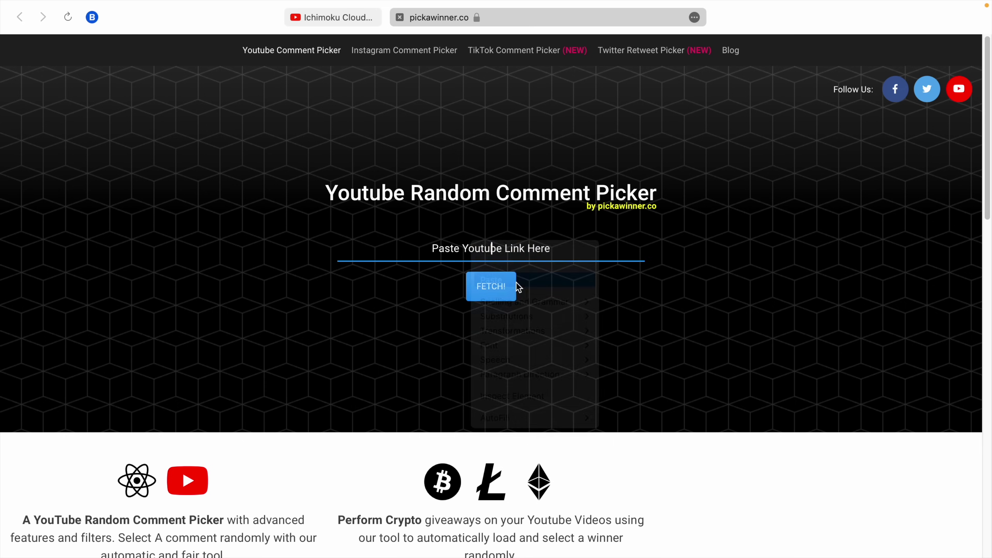
Paste the YouTube video URL into the link field and FETCH! to draw a random comment winner
key("ctrl+v")
left_click(508, 286)
left_click(524, 288)
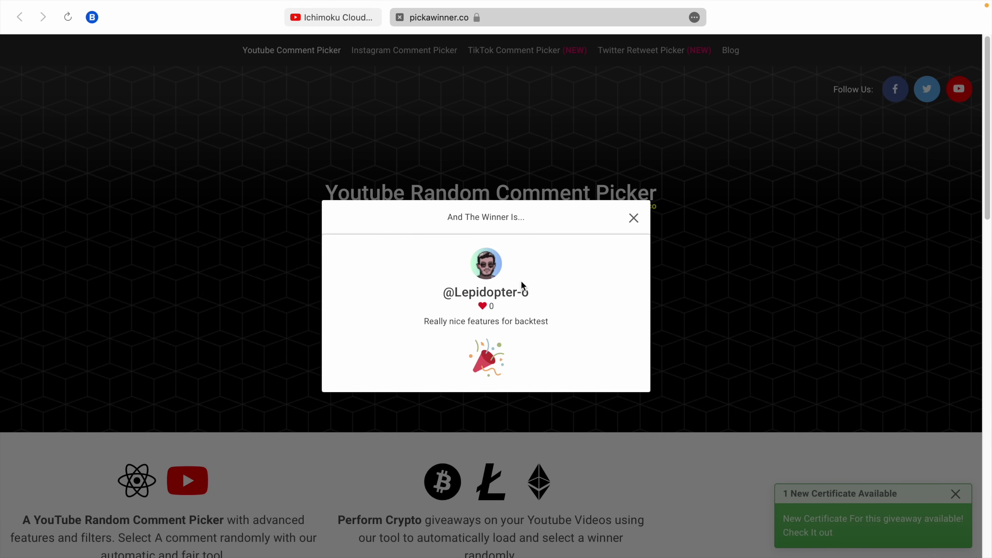